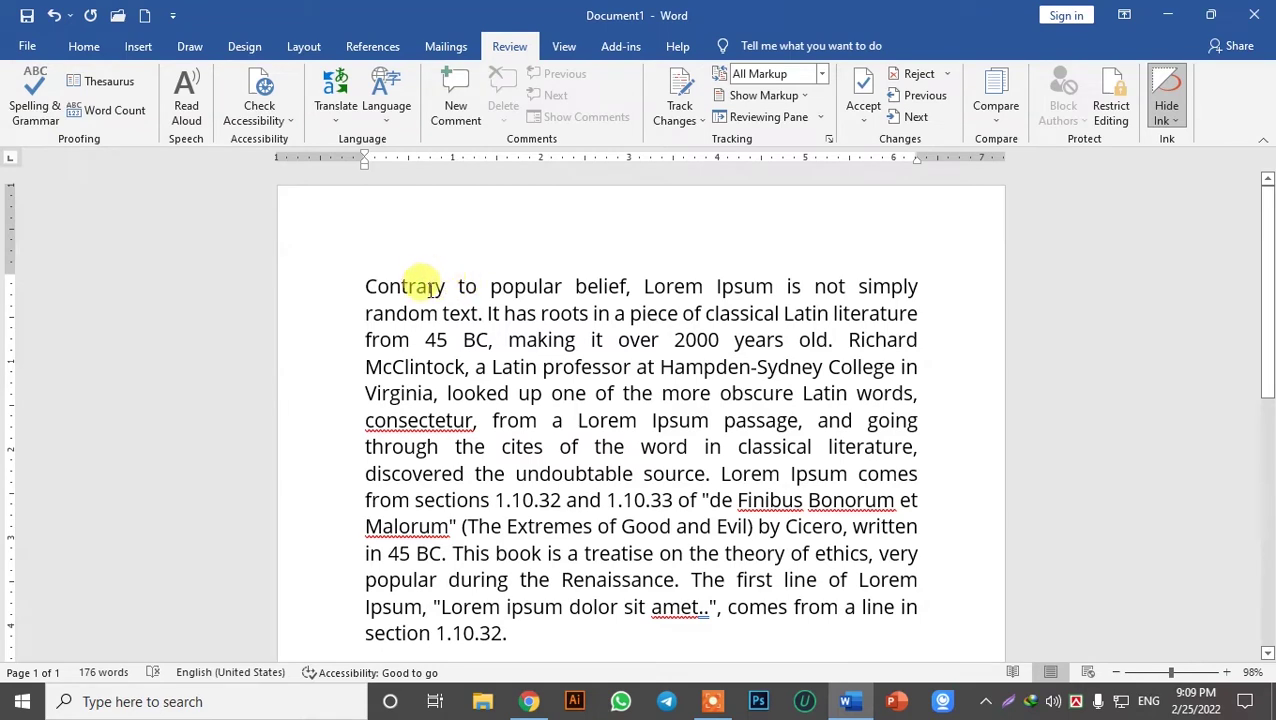
Misspell the opening word as "Contrarry" and run the spelling and grammar check on it
text(r)
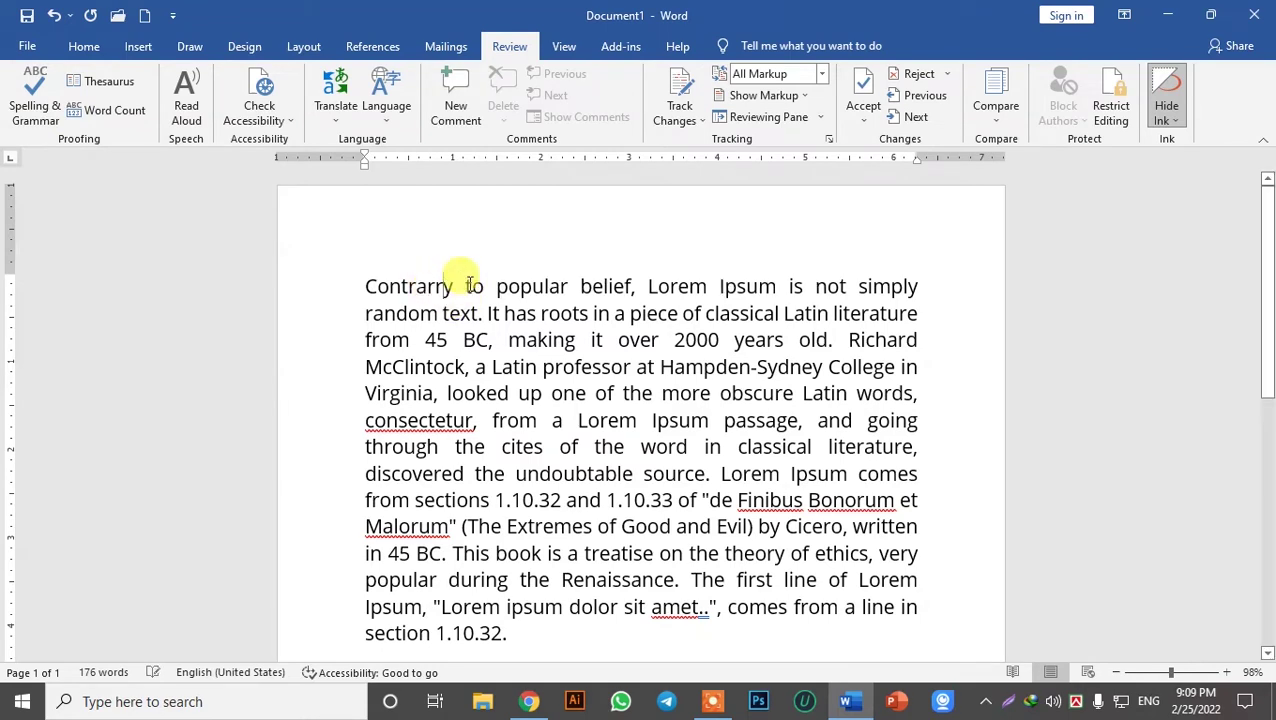
drag(456, 286, 344, 286)
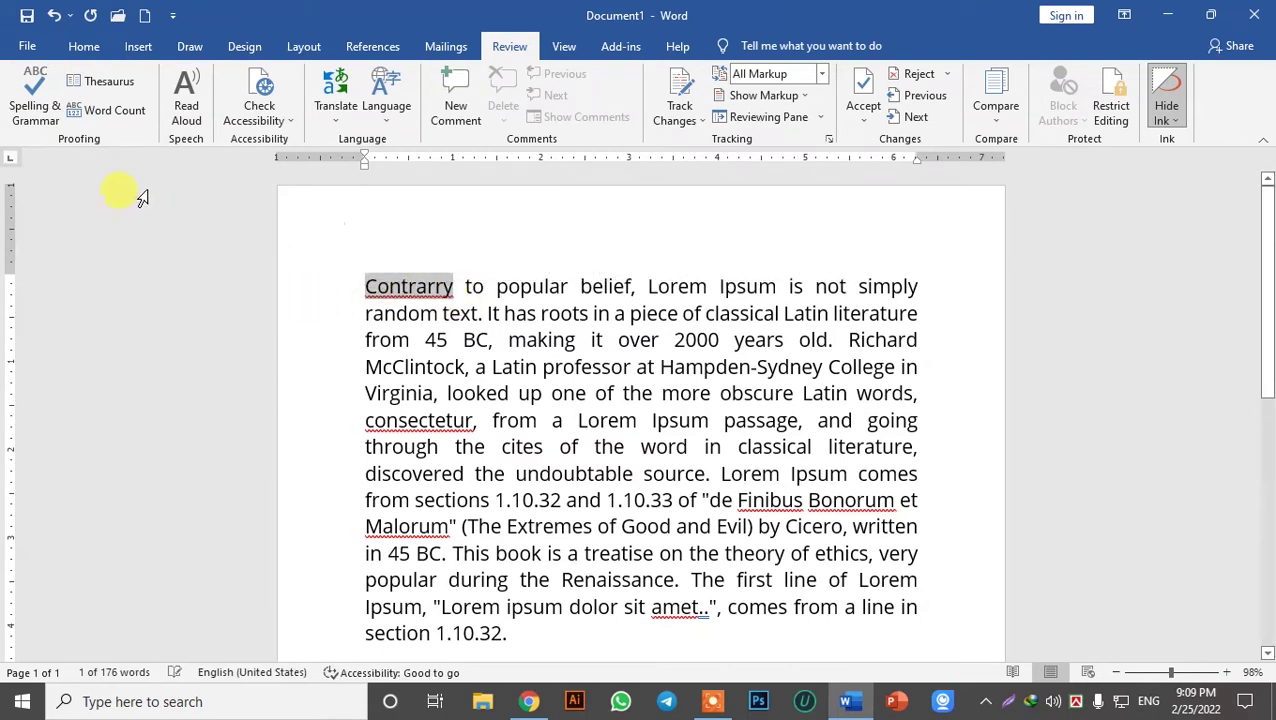
click(28, 96)
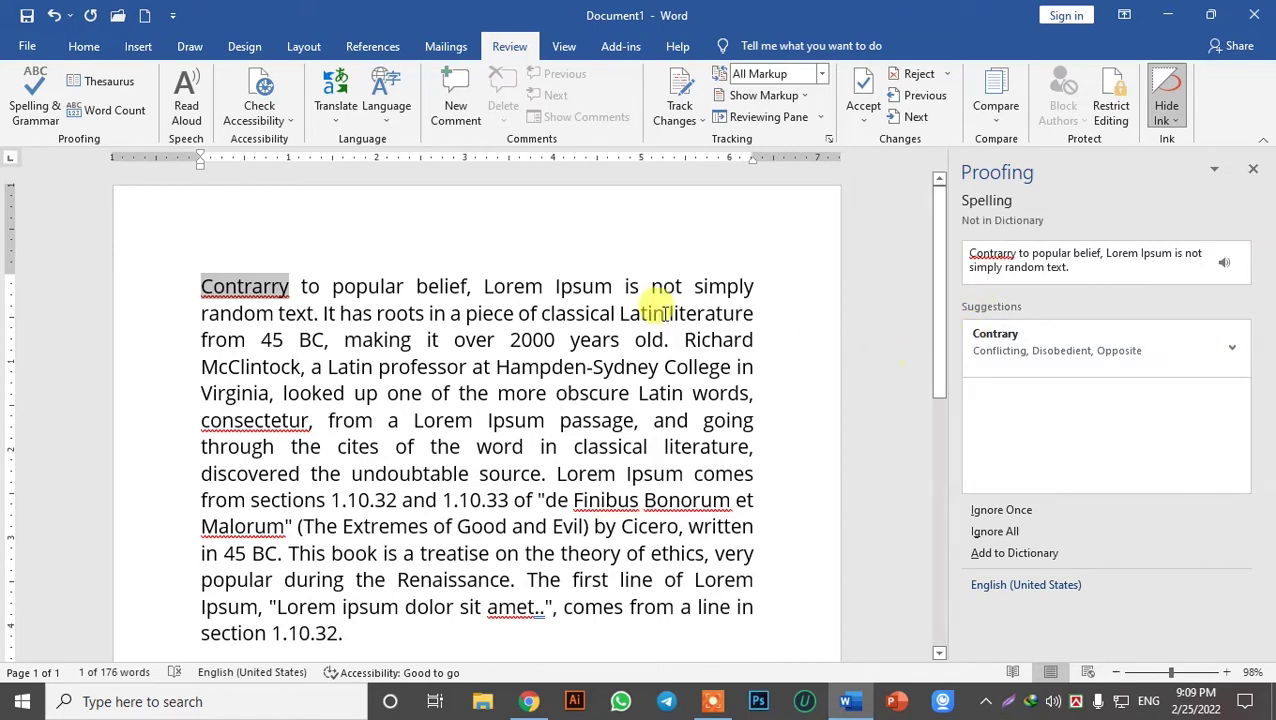
Ignore all occurrences of the flagged spelling "Contrarry" in the document
click(545, 285)
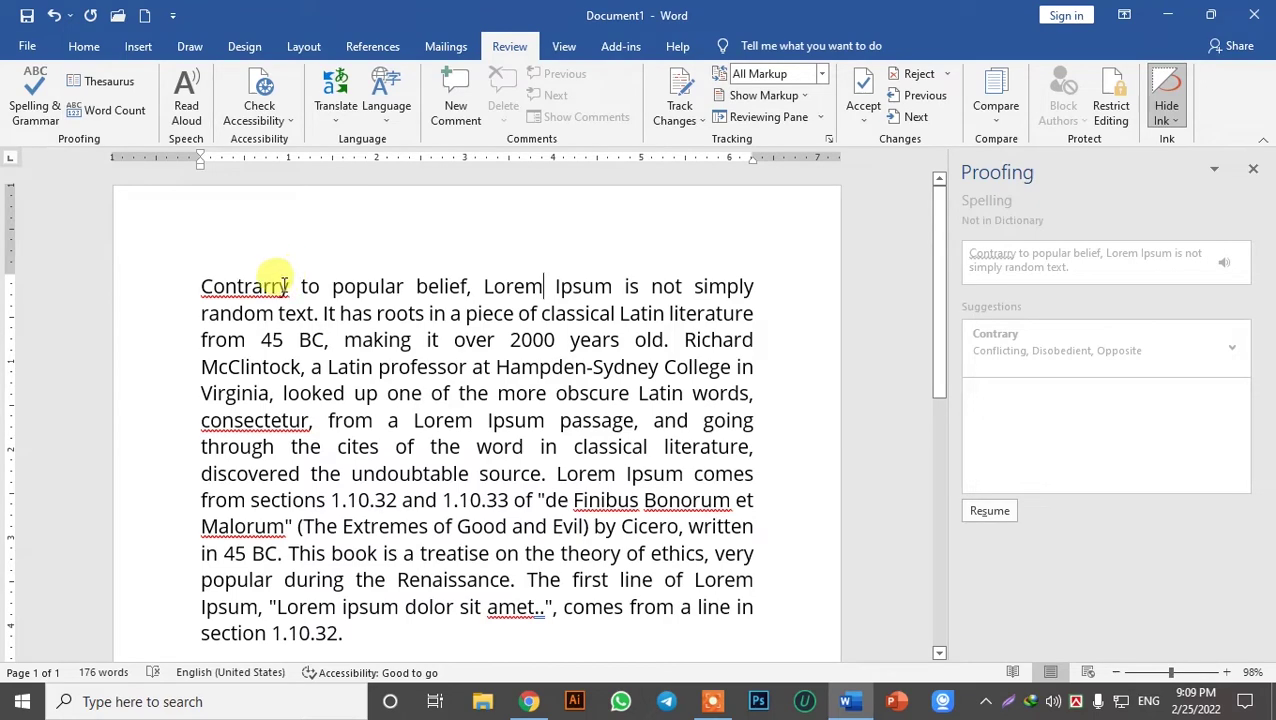
right_click(240, 284)
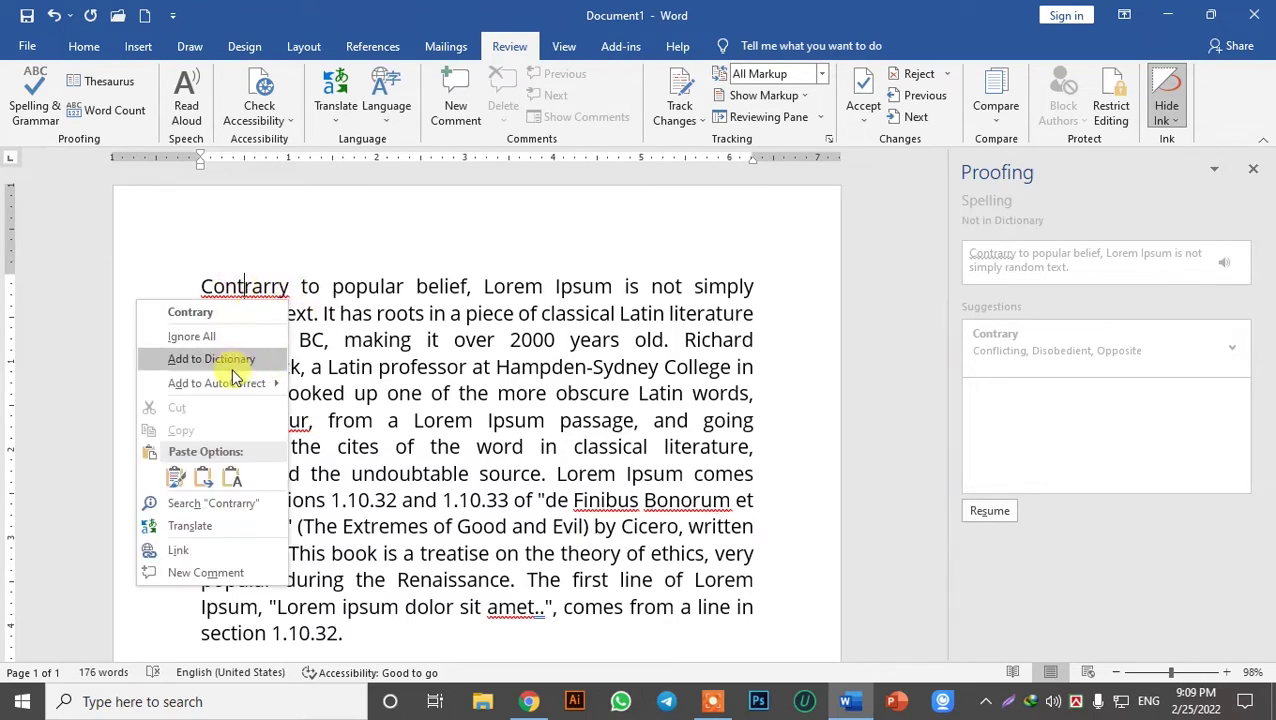
click(226, 340)
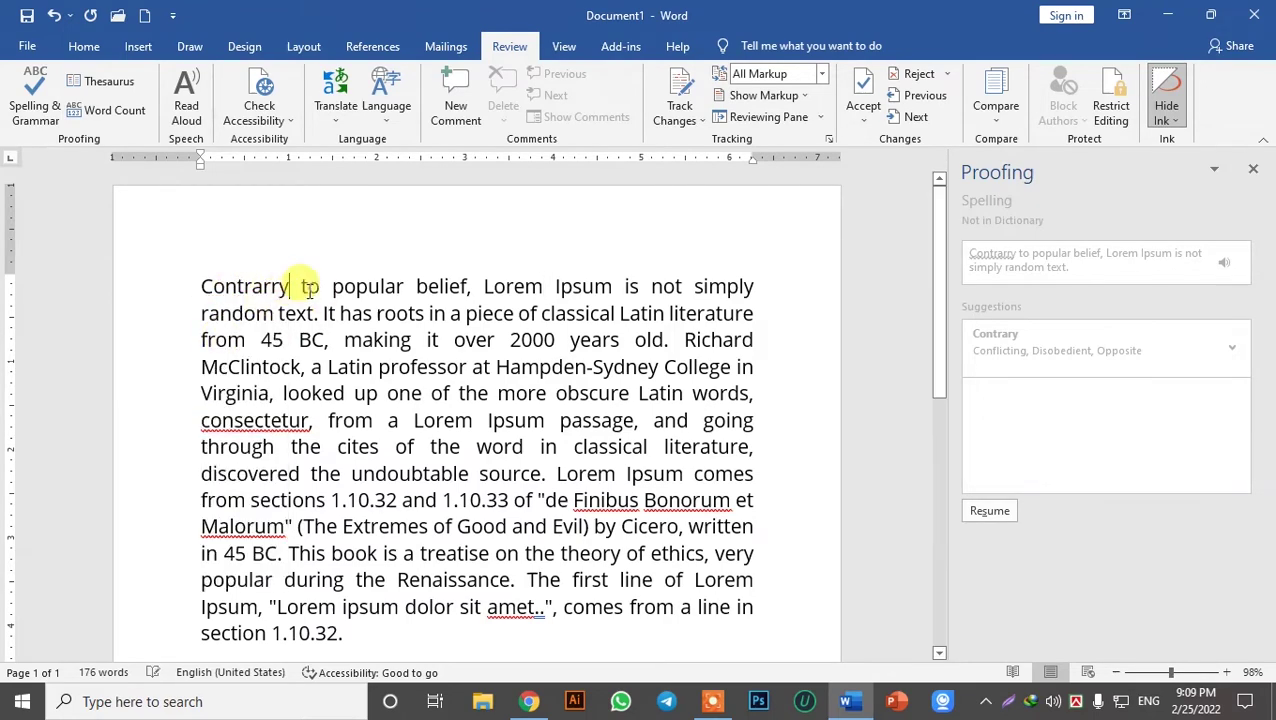
Misspell "popular" in the first line as "popularr" and start a new paragraph after it
click(403, 288)
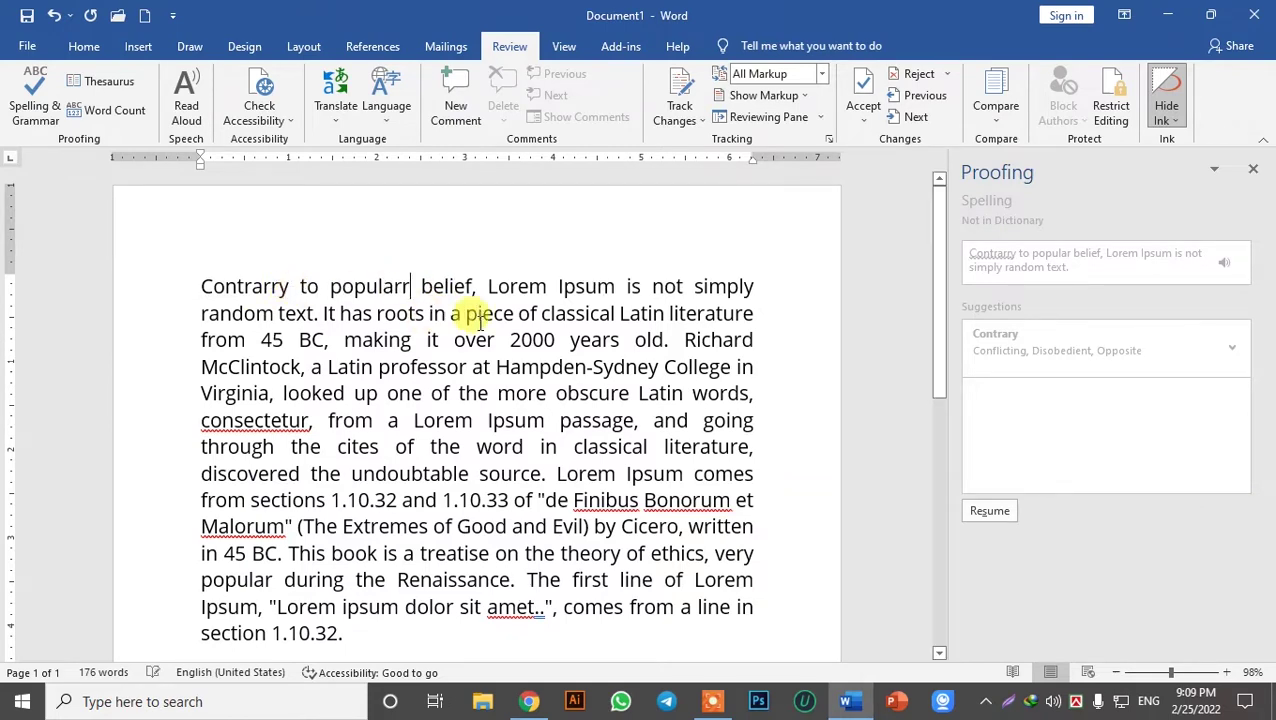
text(r)
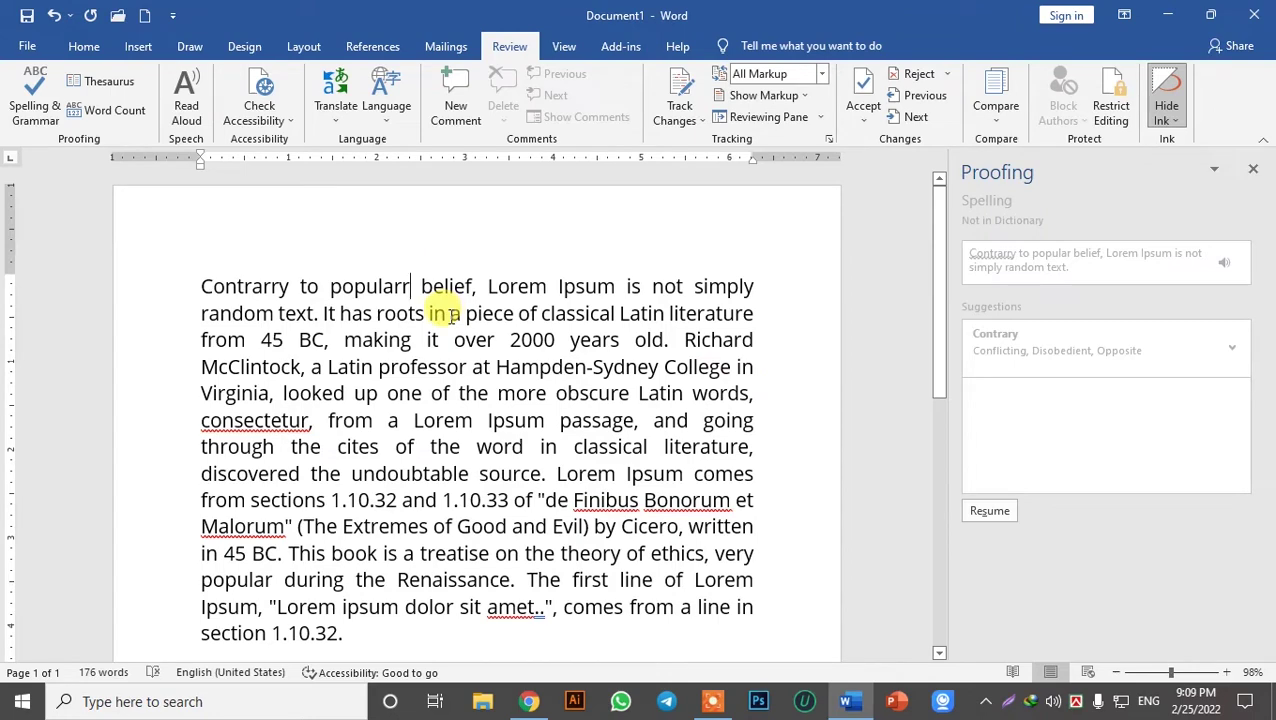
key(Return)
Replace the flagged words with spelling suggestions: "popular" for "popularr", "connecters" for "consectetur" and "Minibus" for "Finibus"
drag(408, 288, 322, 288)
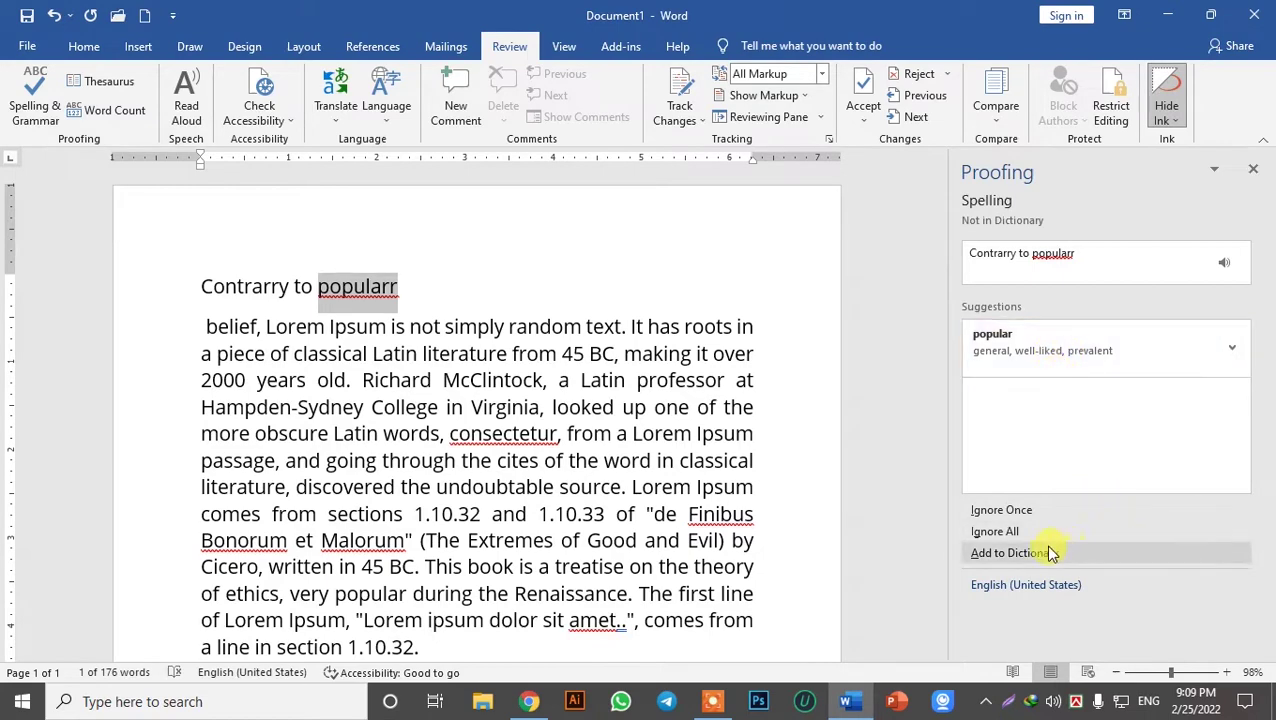
click(1040, 360)
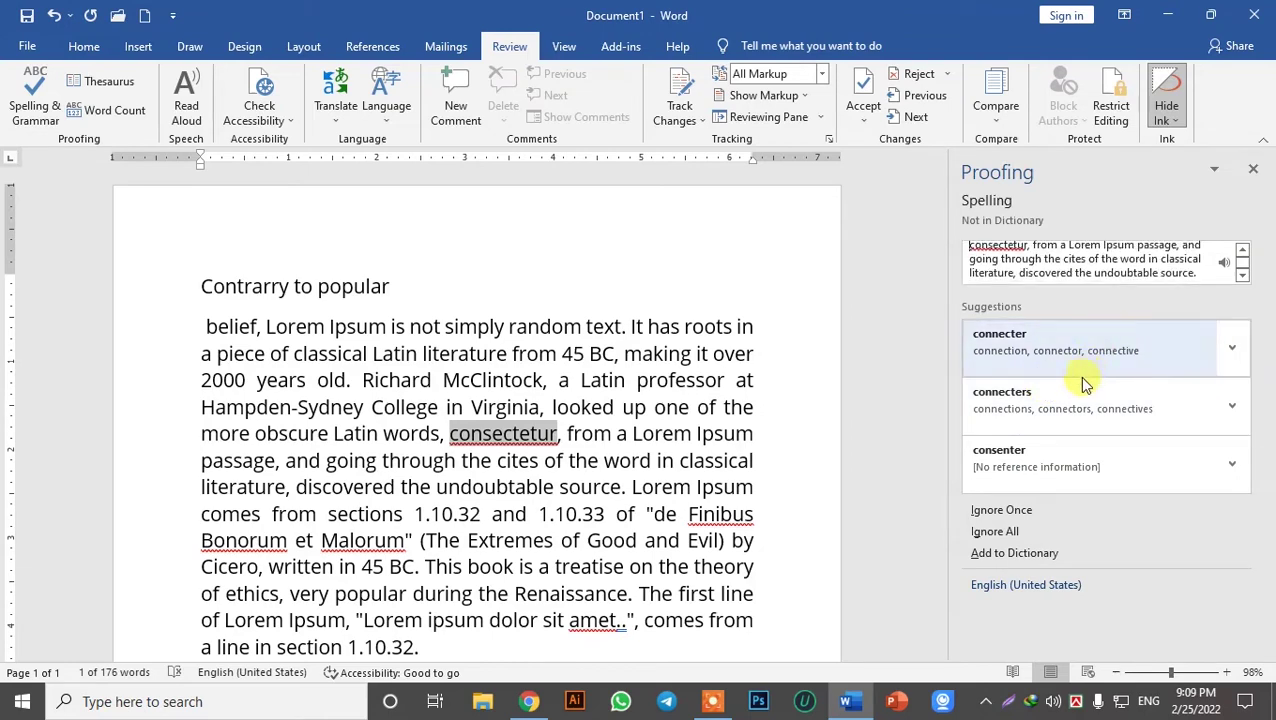
click(1050, 410)
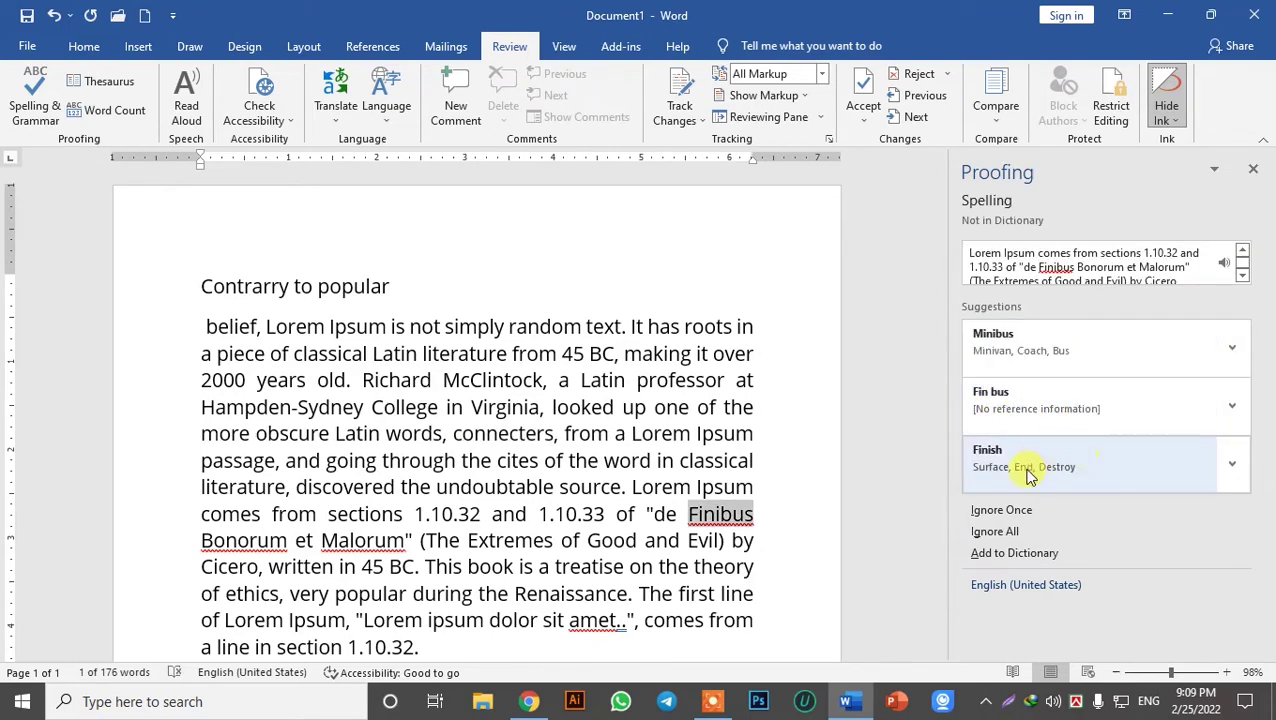
scroll(700, 510, down, 1)
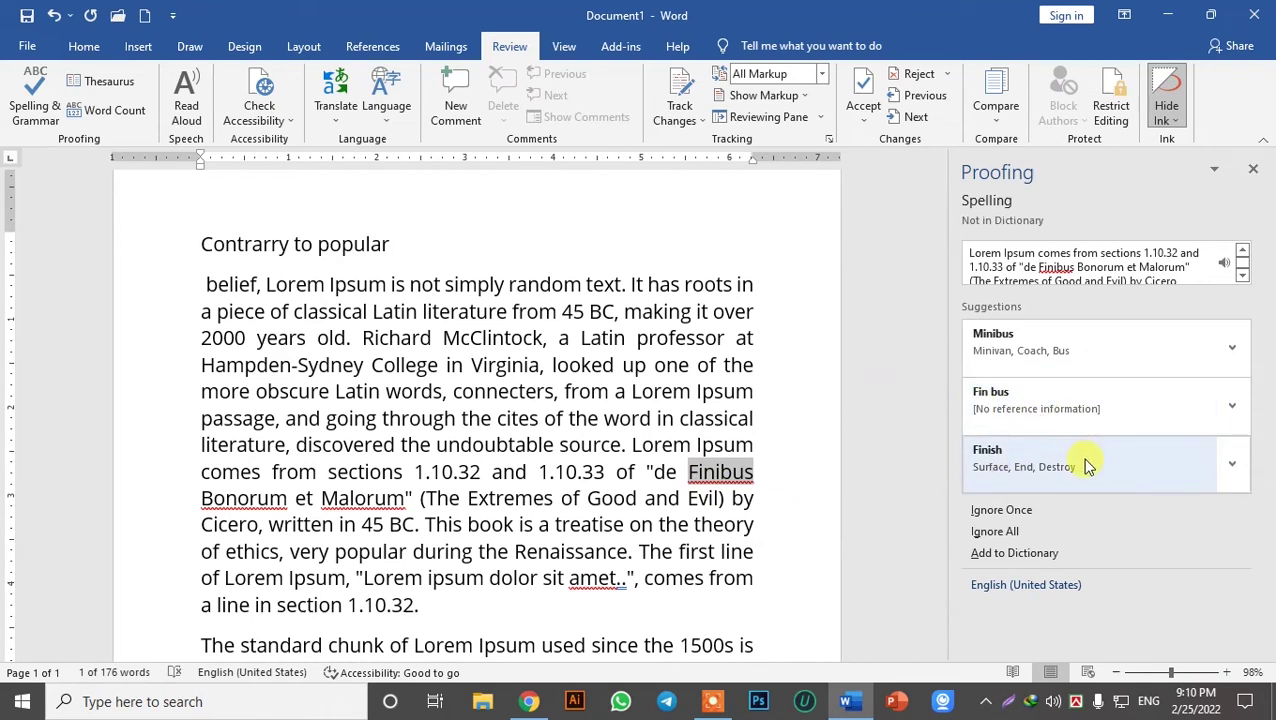
click(1040, 348)
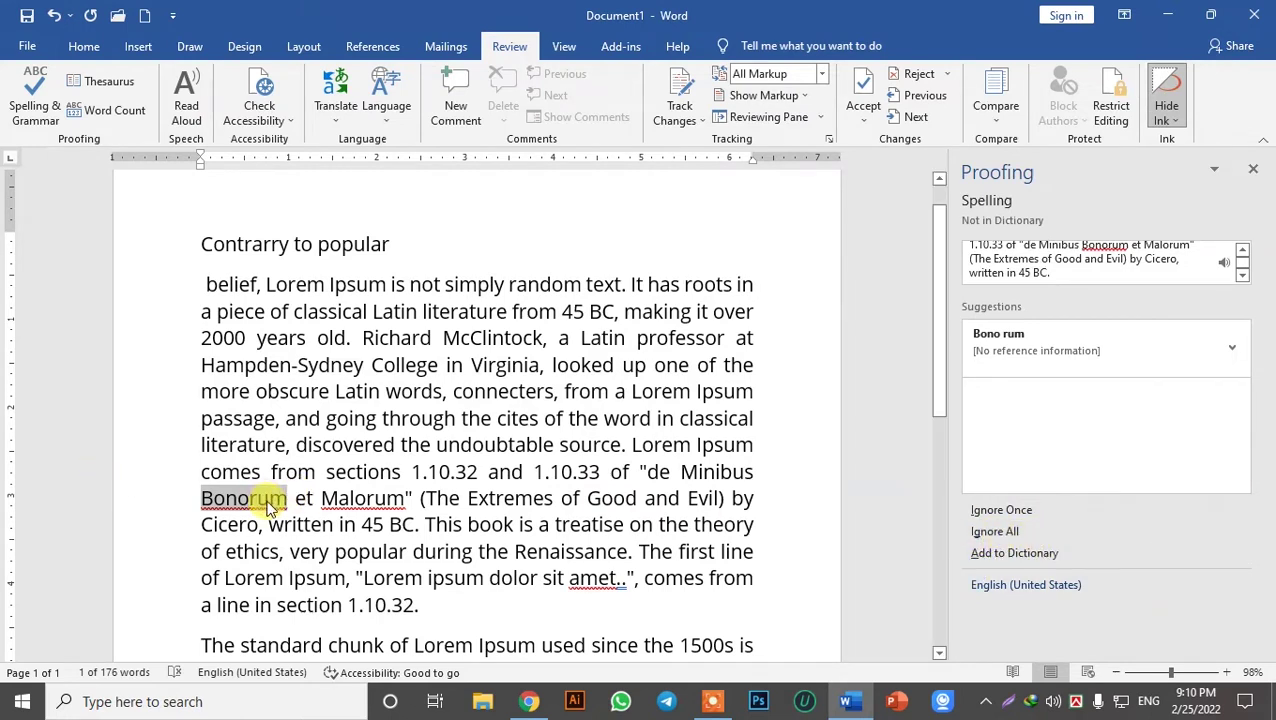
Add "Bonorum" to the dictionary and end the spelling check
click(1012, 555)
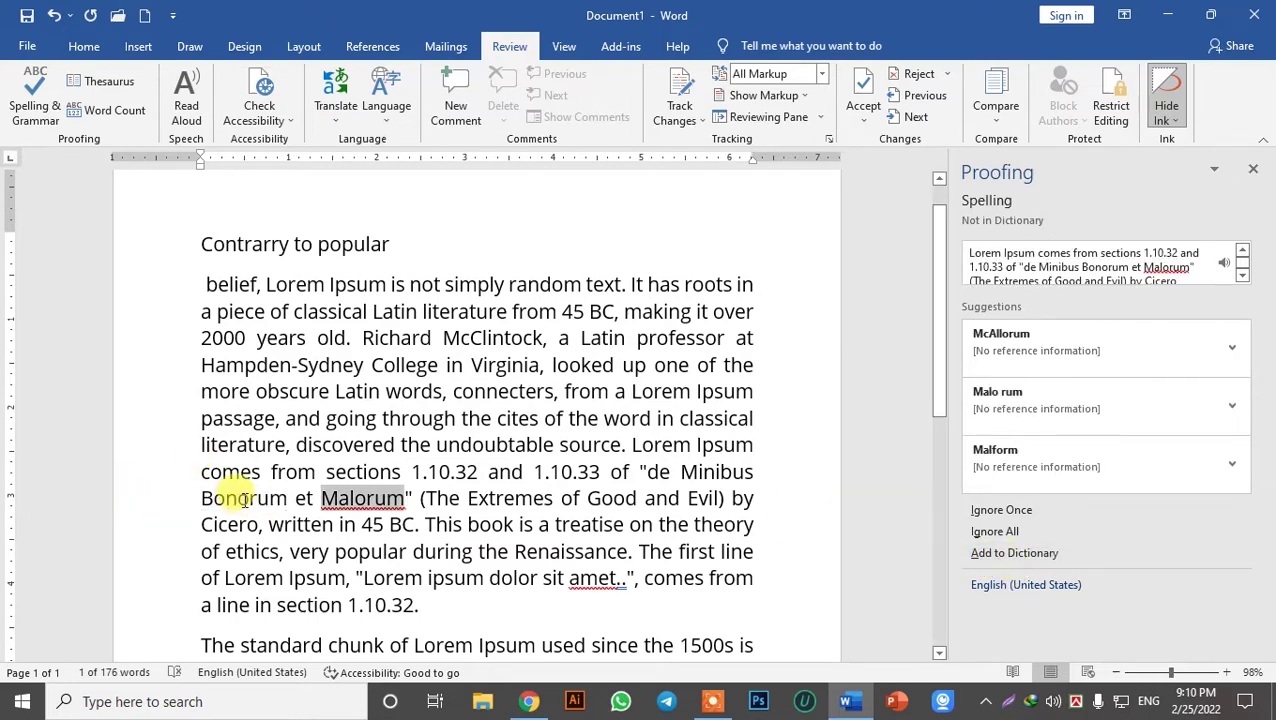
click(279, 500)
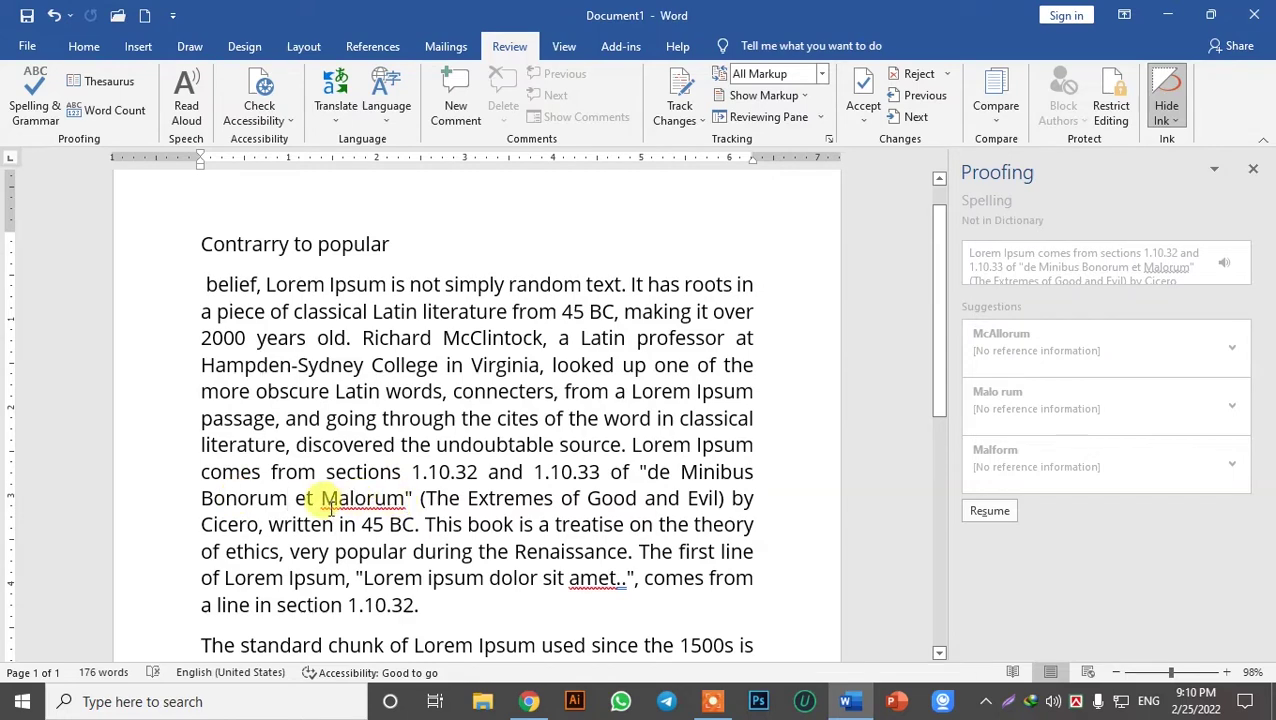
click(1255, 174)
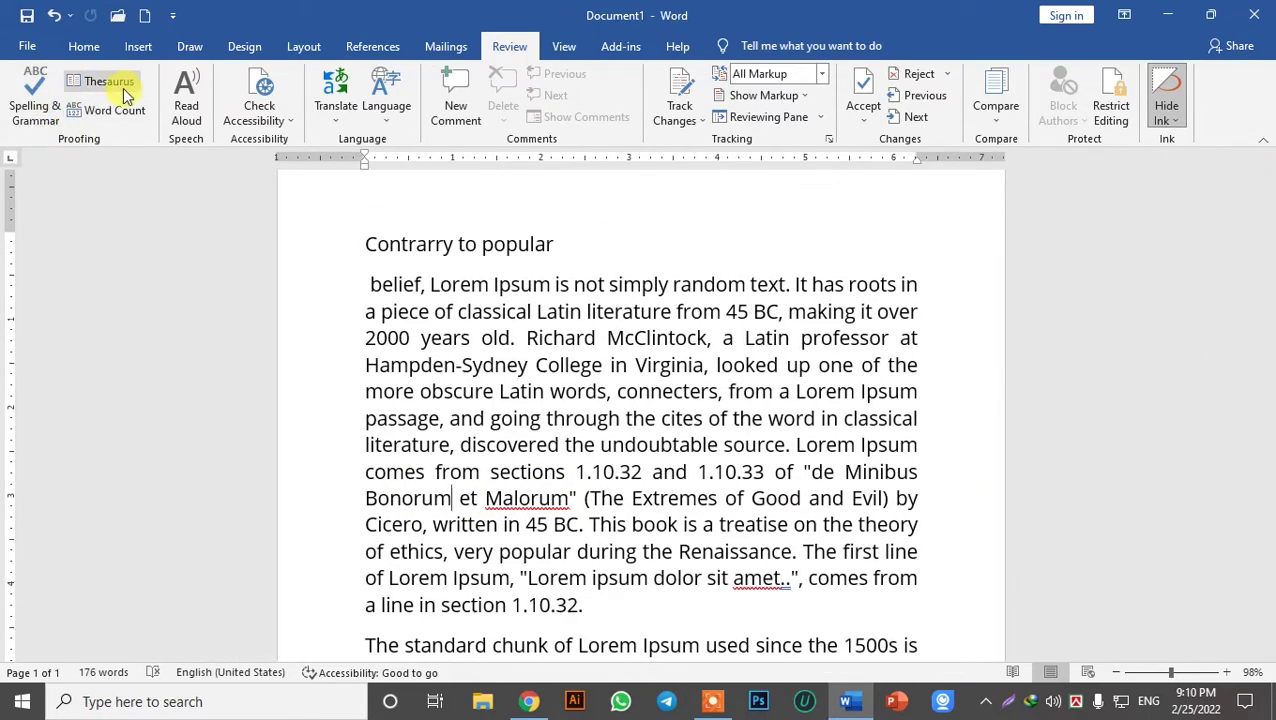
Look up the first line, "Contrarry to popular", in the thesaurus and close the results
drag(489, 285, 335, 265)
click(513, 238)
click(327, 245)
click(98, 82)
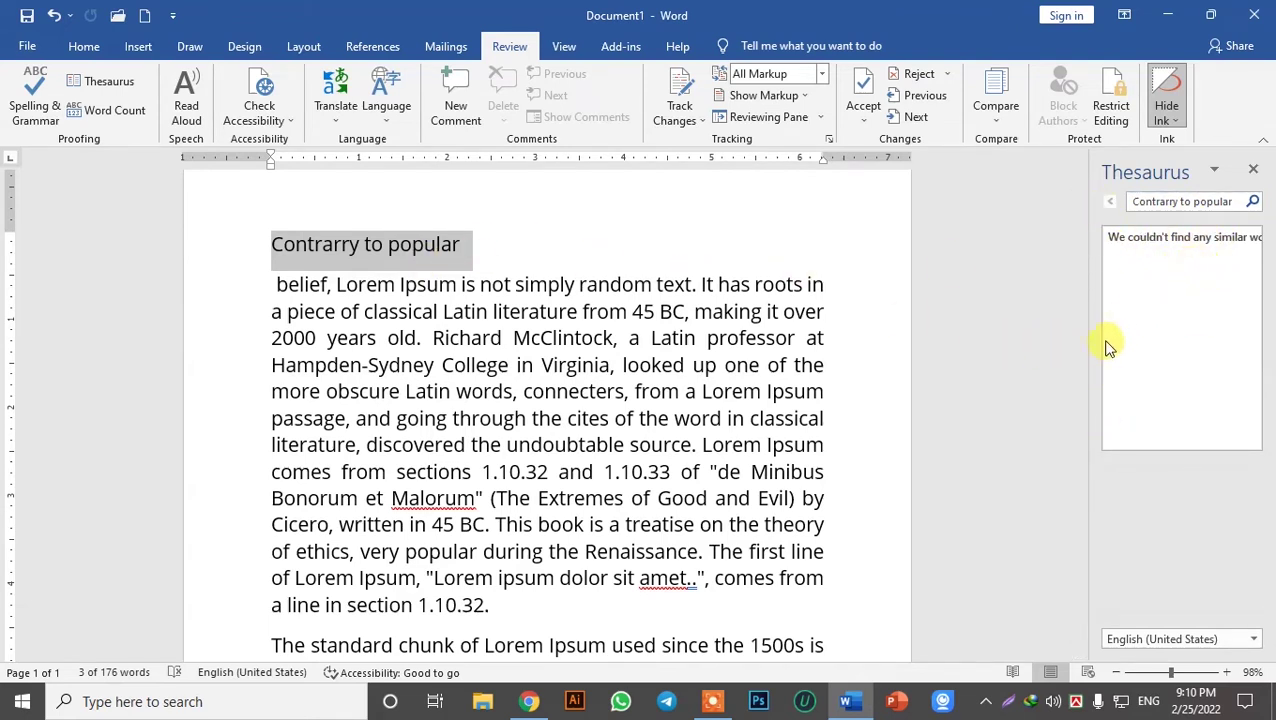
click(1244, 172)
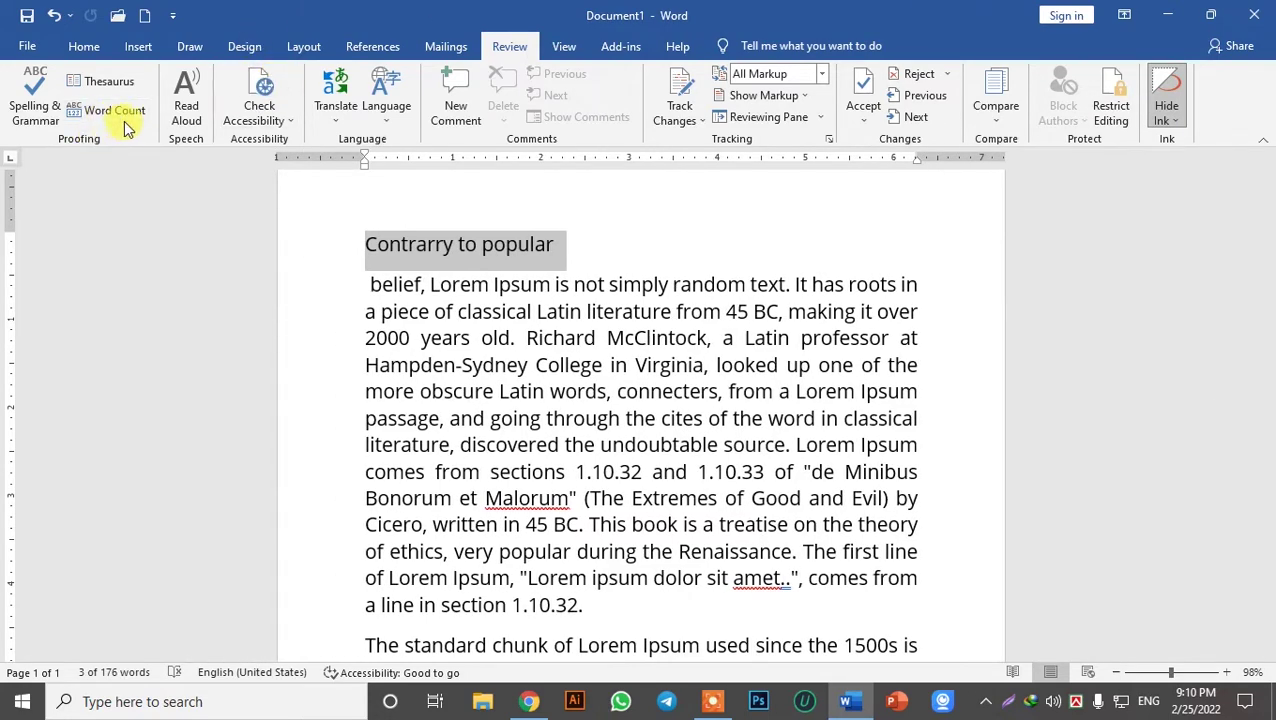
Check the word count statistics for the whole document with no text selected
click(588, 338)
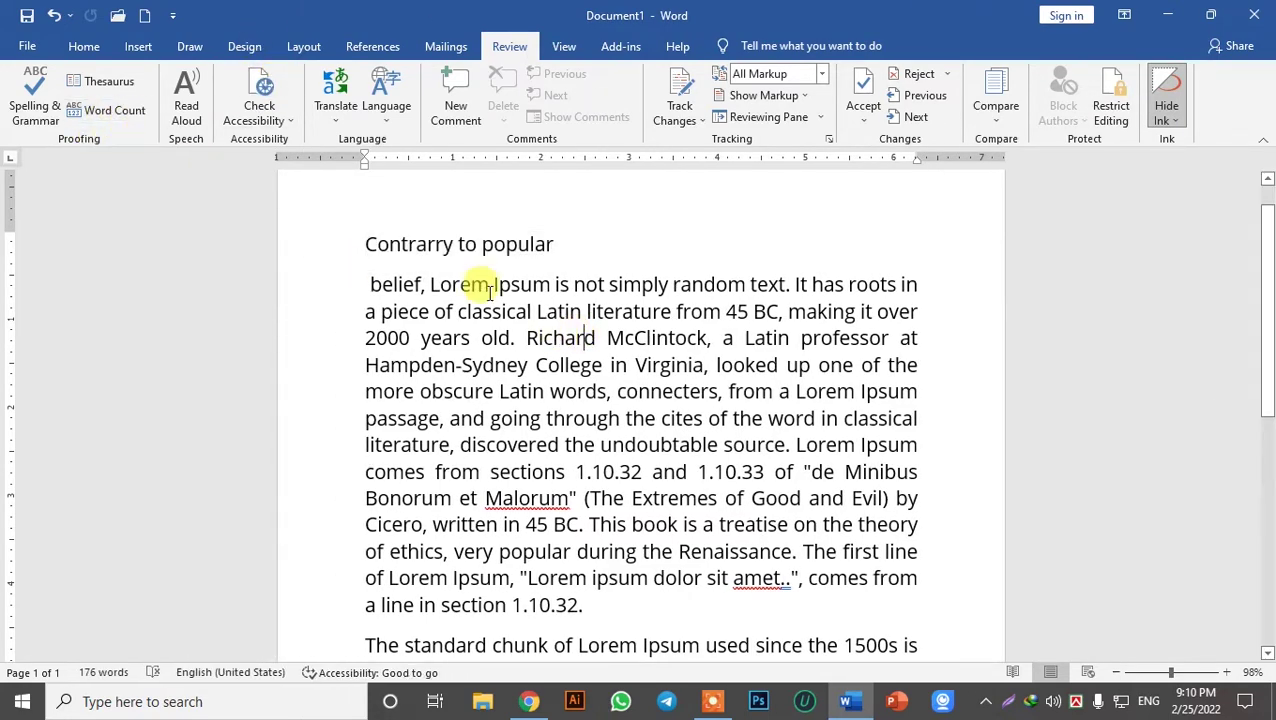
click(108, 112)
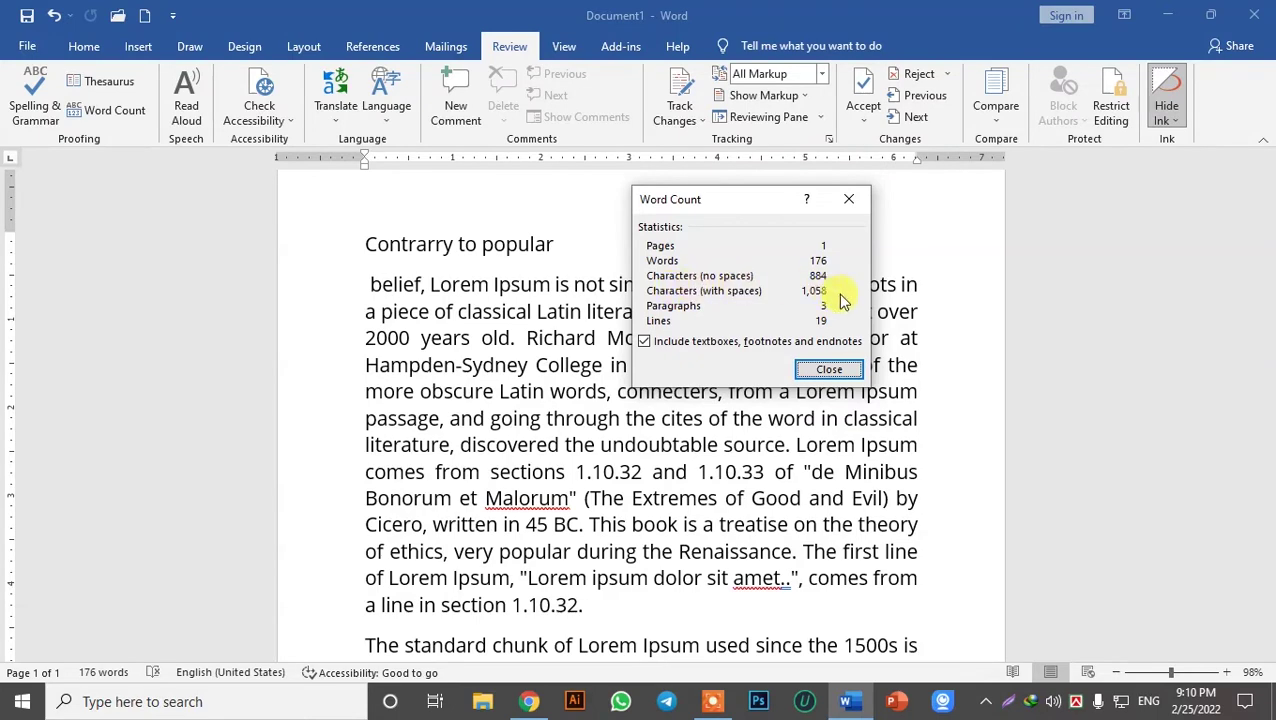
click(845, 369)
Check the word count statistics for only the text from "Contrarry" through "the word in classical"
drag(877, 415, 382, 244)
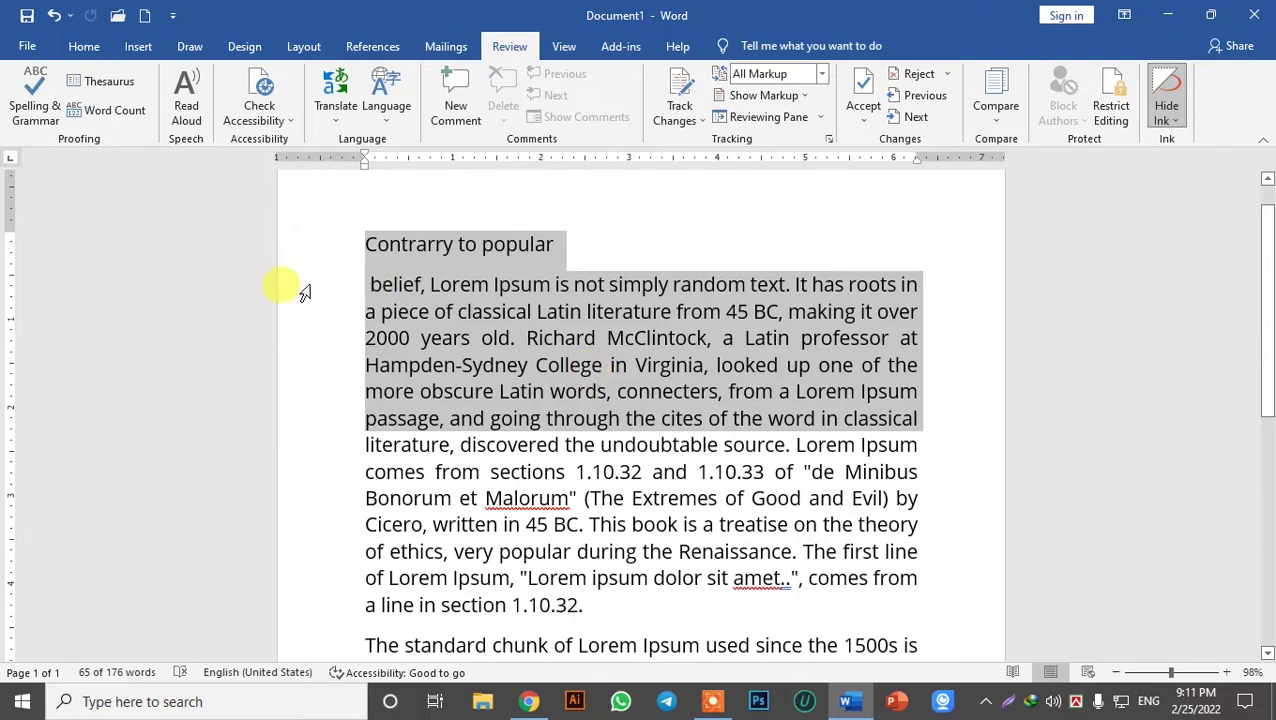
click(108, 110)
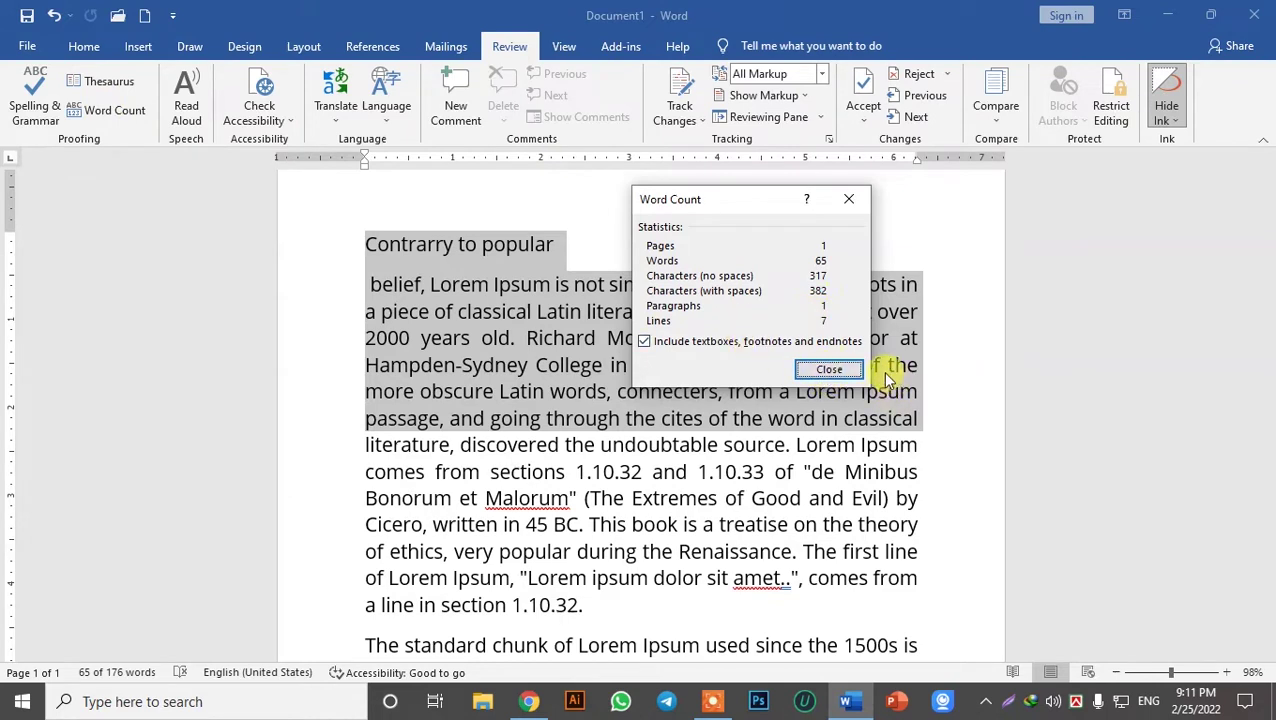
click(826, 368)
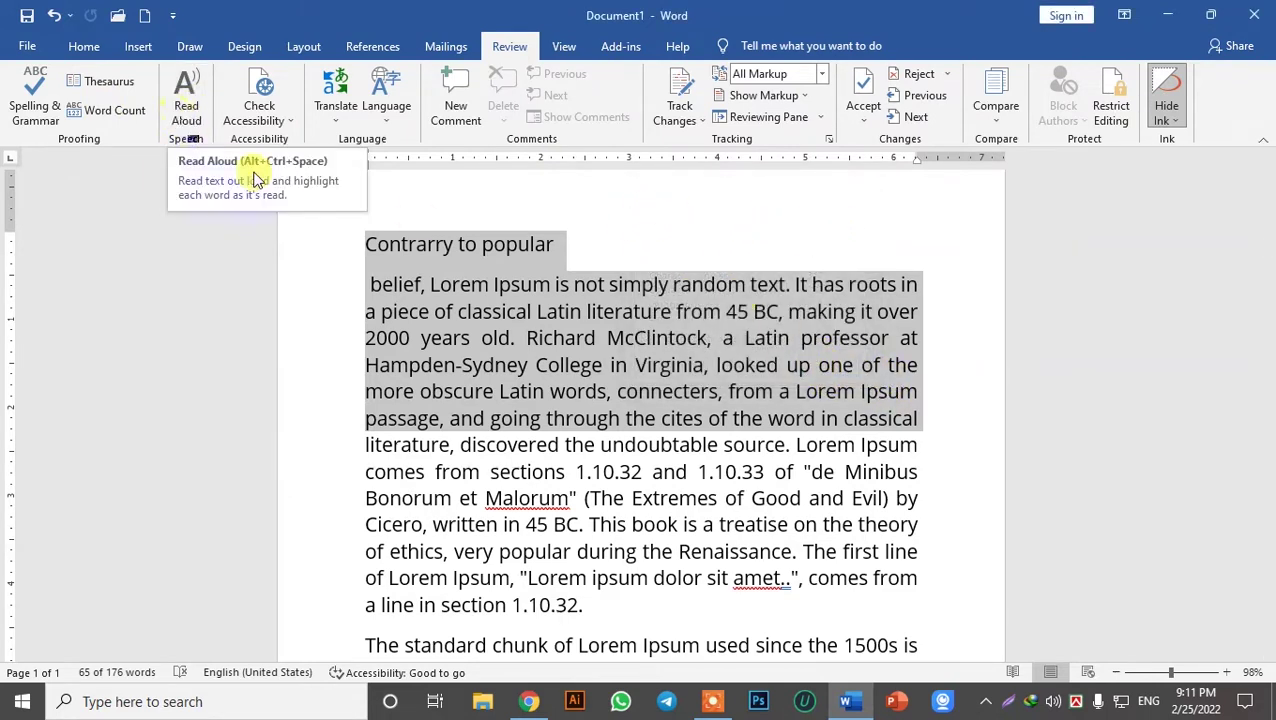
Have the document read aloud from the first line, pausing and resuming it before leaving it paused
click(418, 244)
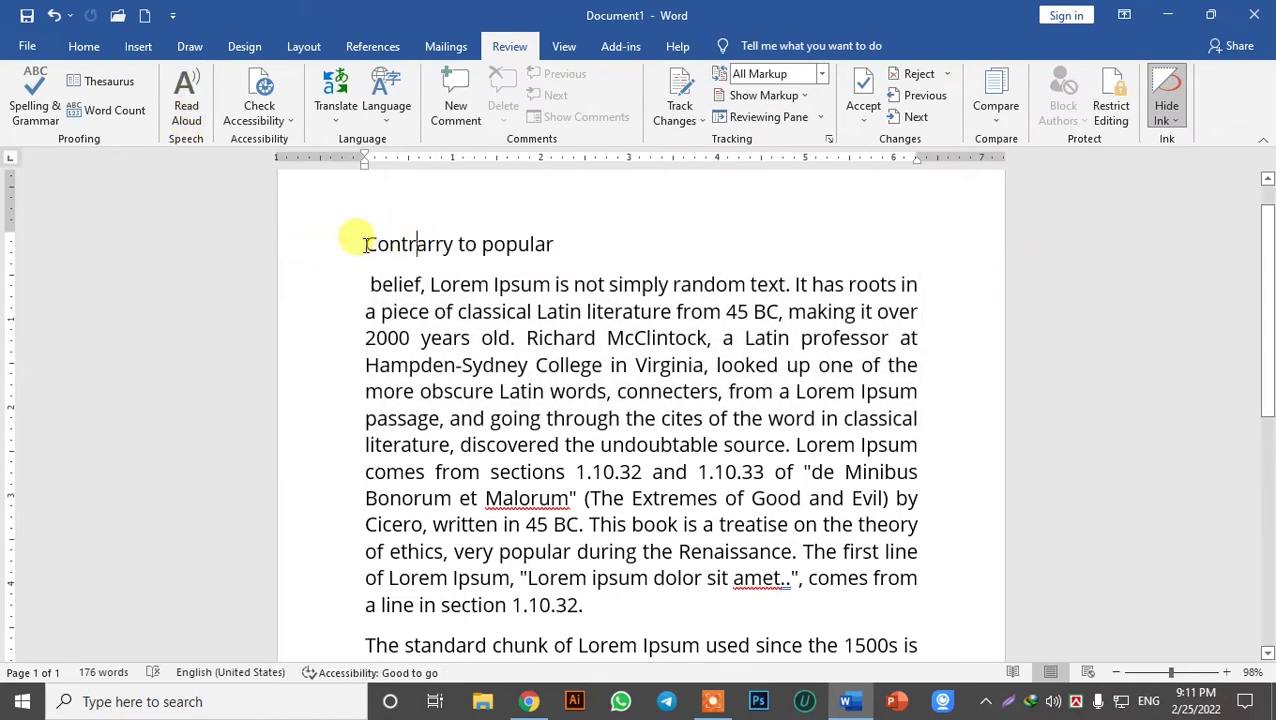
click(186, 105)
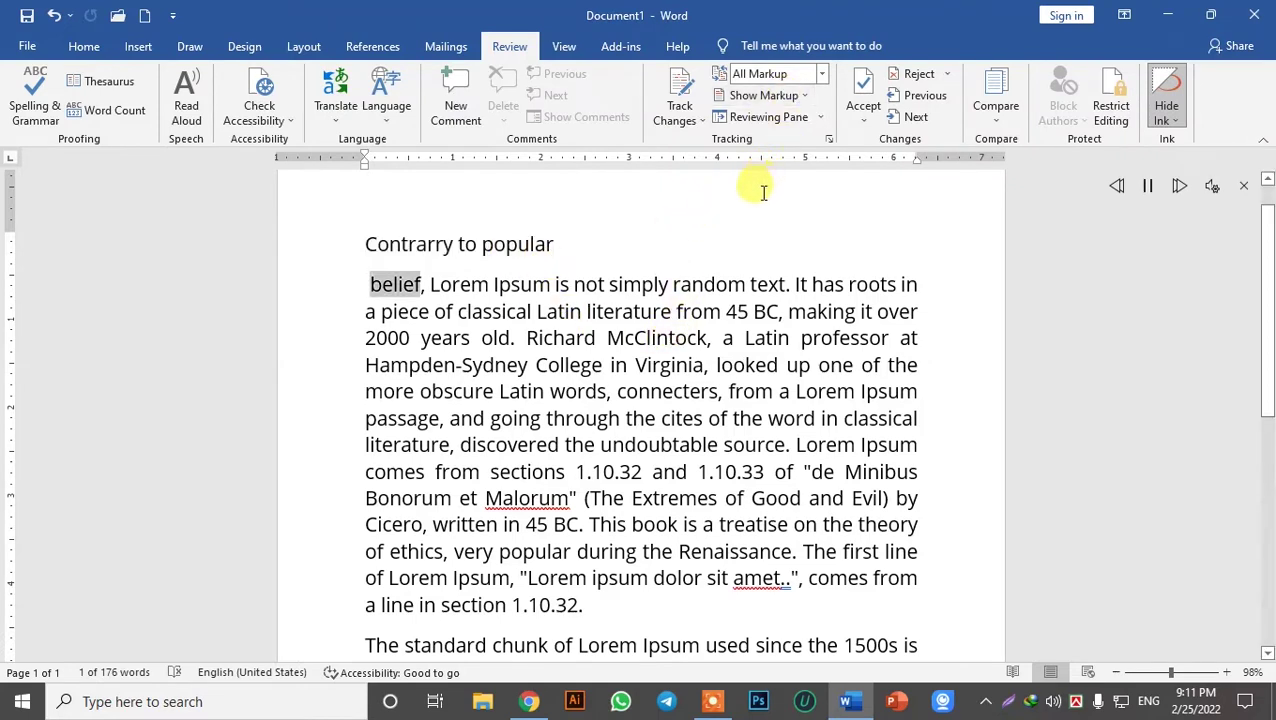
click(1148, 188)
click(1148, 190)
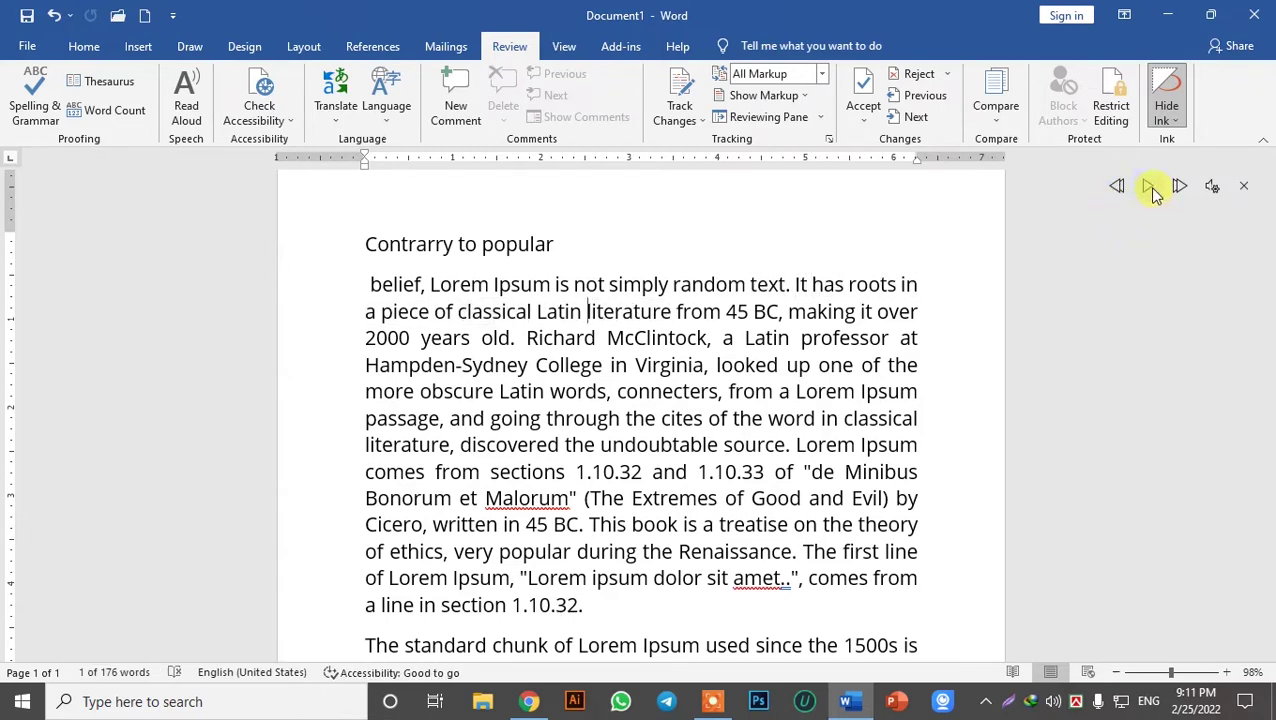
click(1150, 187)
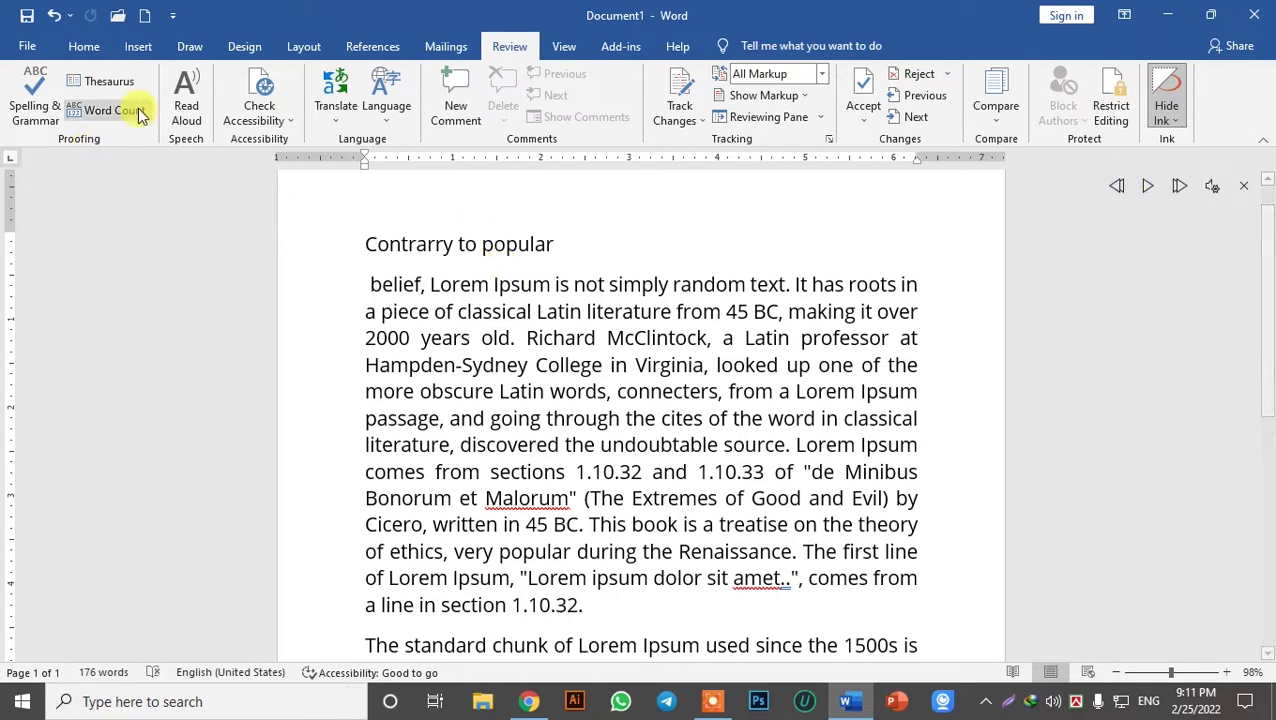
Show the Navigation pane from the accessibility options and close it again
click(289, 121)
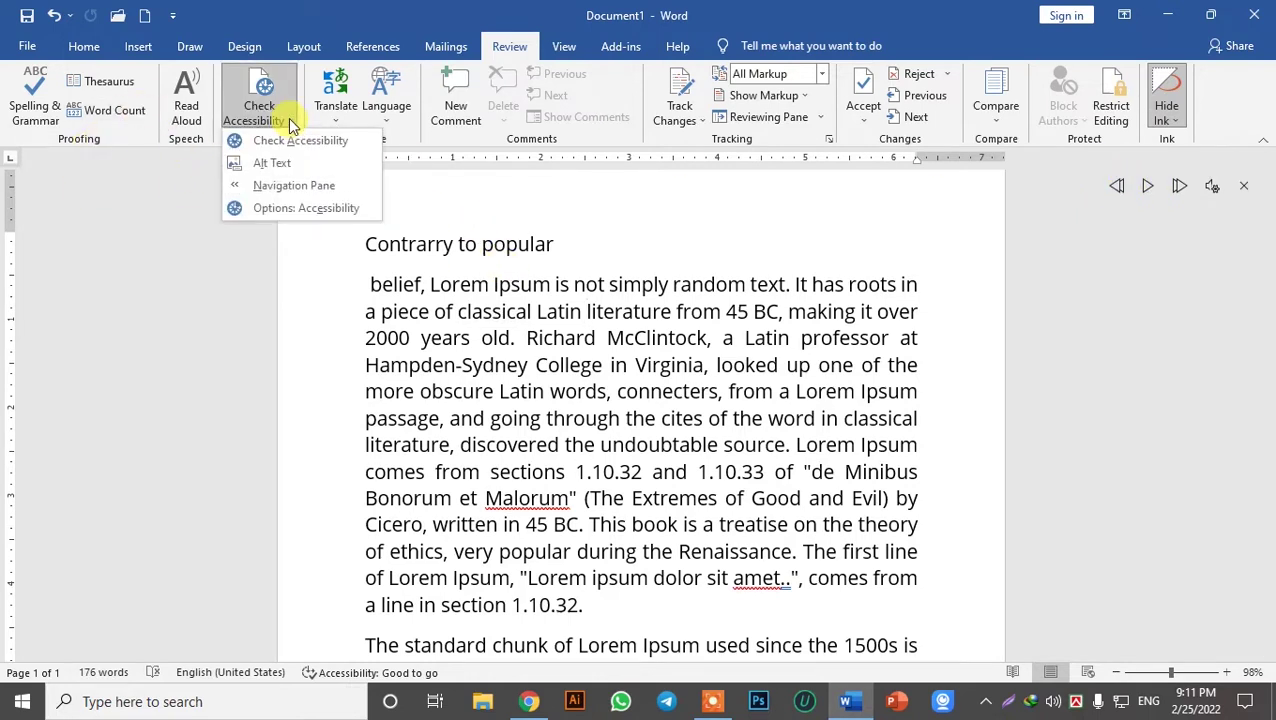
click(294, 186)
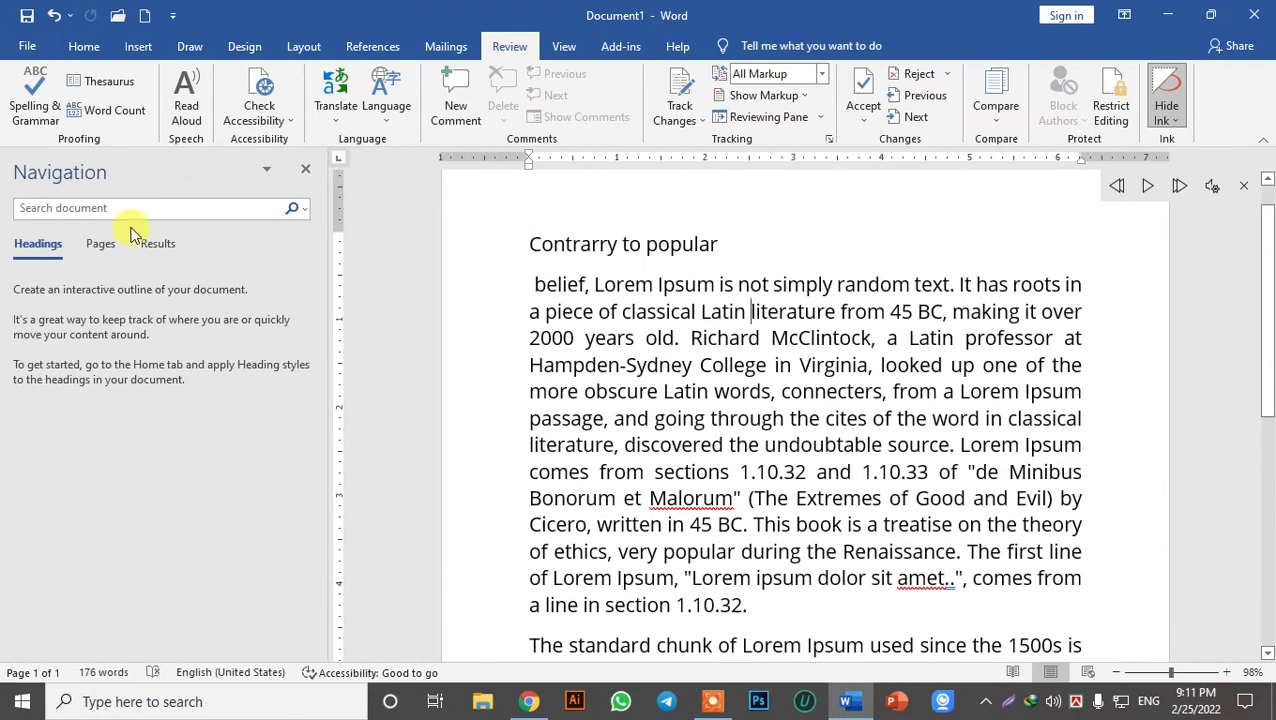
click(309, 170)
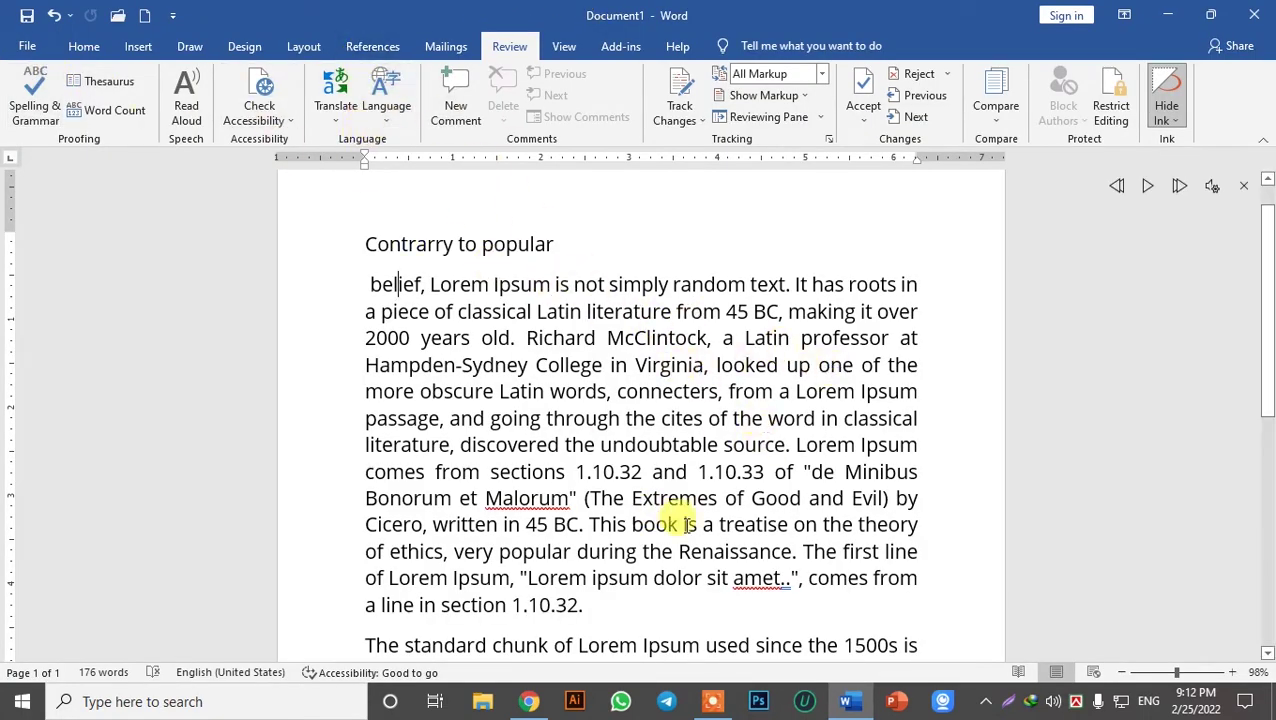
Select the text from "Contrarry" to "section 1.10.32." and view the Office language preferences without changing them
drag(598, 605, 342, 187)
click(385, 95)
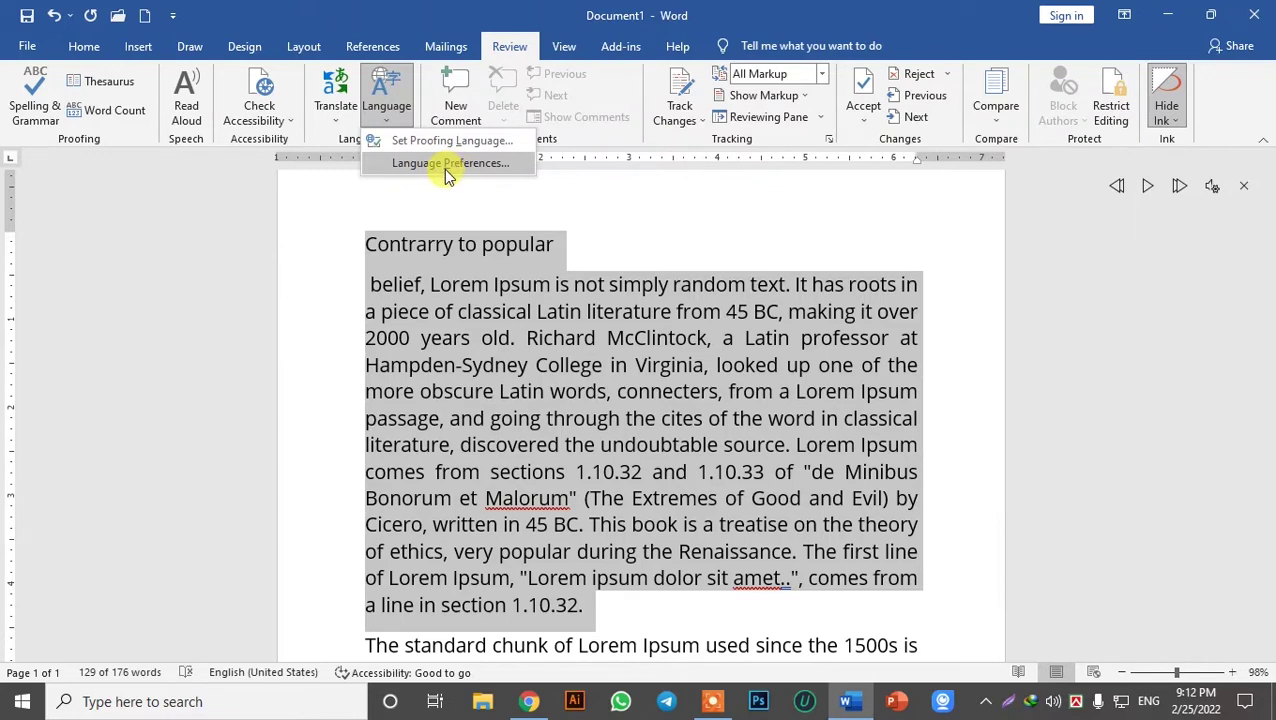
click(445, 166)
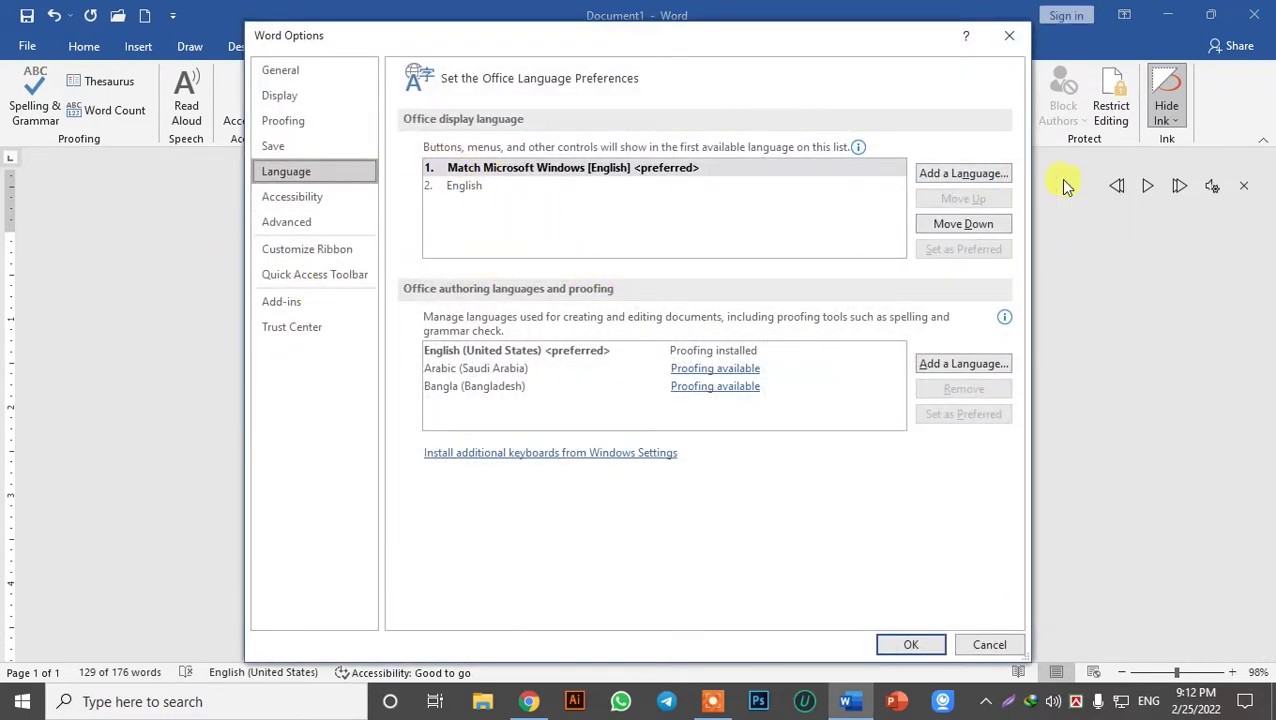
click(1007, 36)
Mark the selected text's proofing language as English (United States)
click(386, 100)
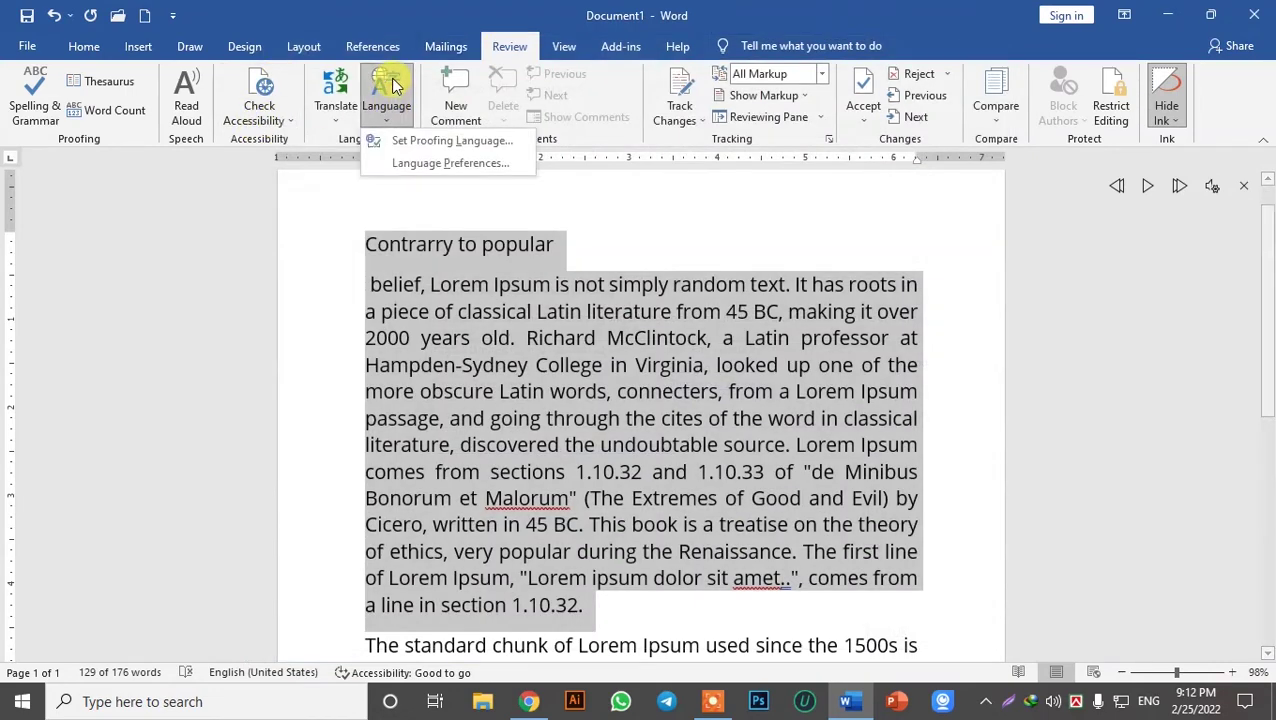
click(455, 142)
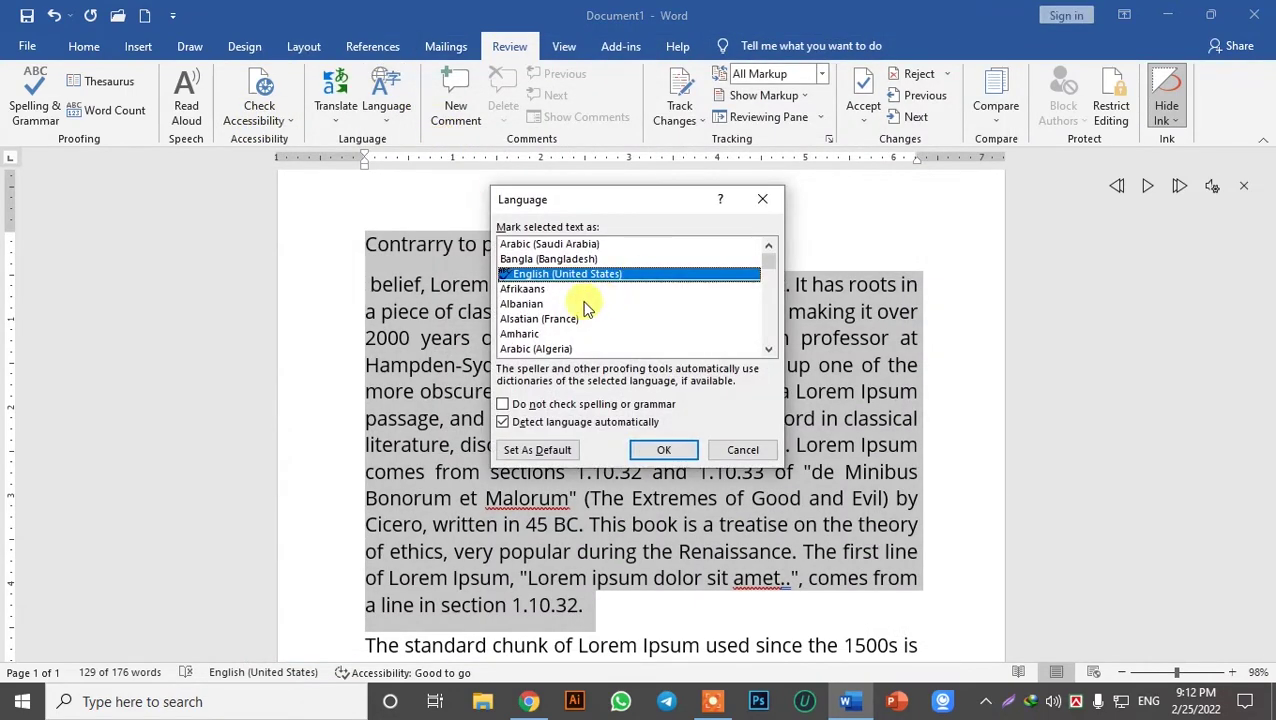
click(661, 450)
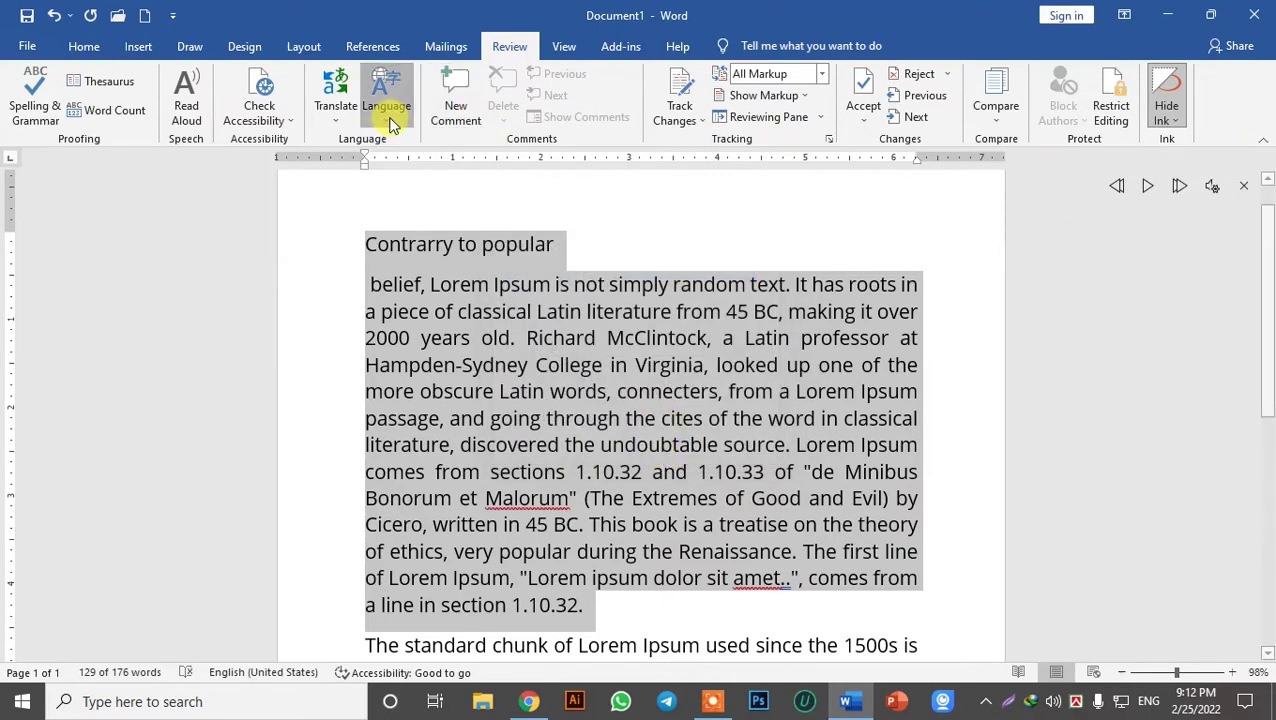
Open the selected text in the Translator to translate only the selection
click(335, 114)
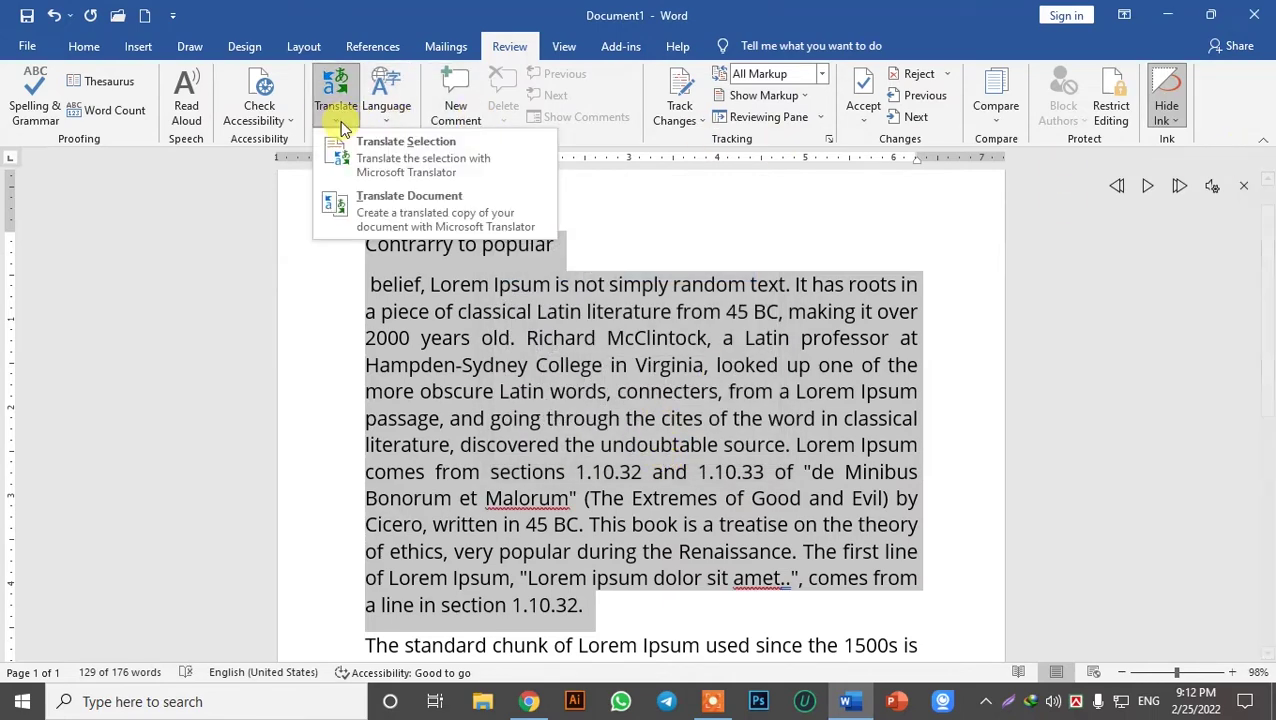
click(459, 165)
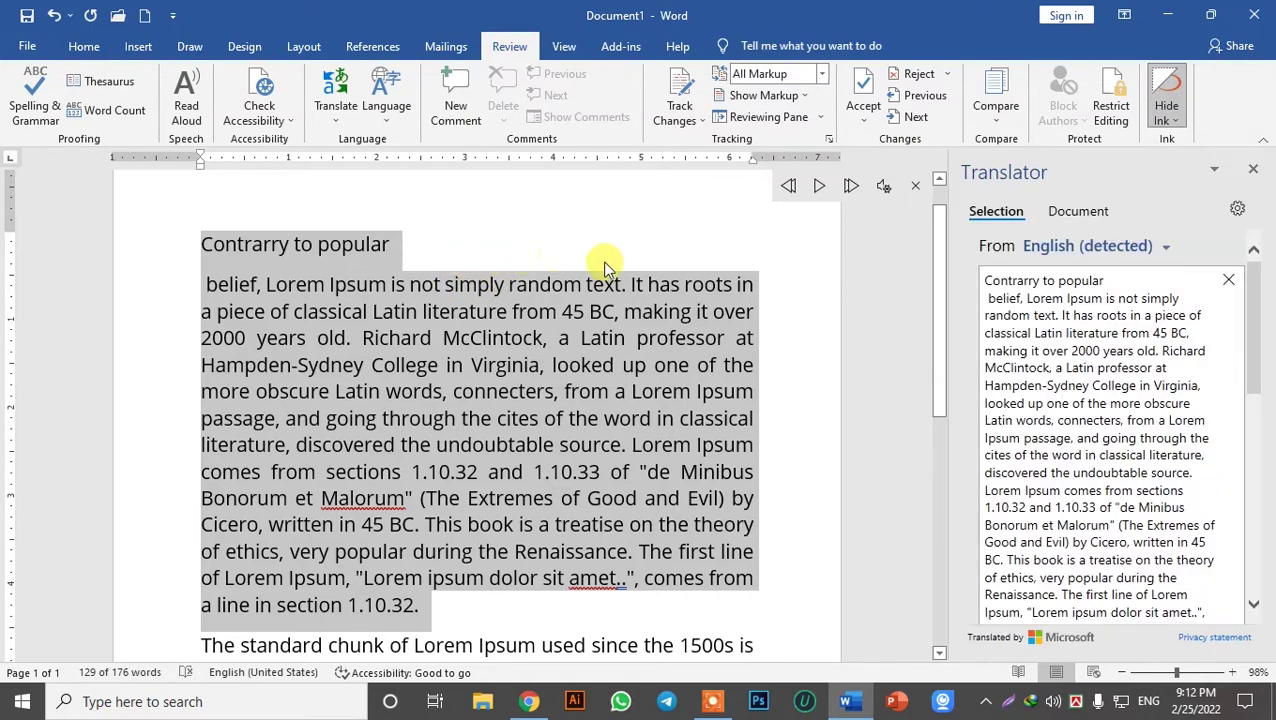
scroll(1110, 335, down, 8)
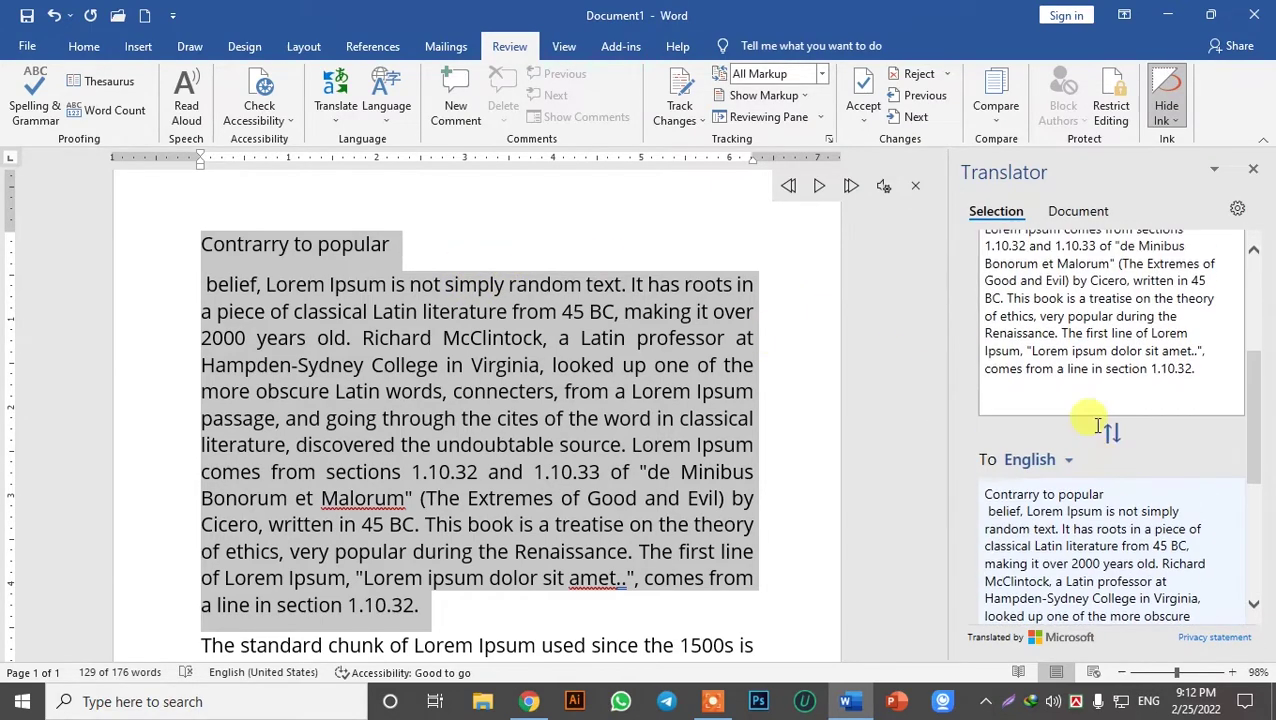
scroll(1077, 364, down, 4)
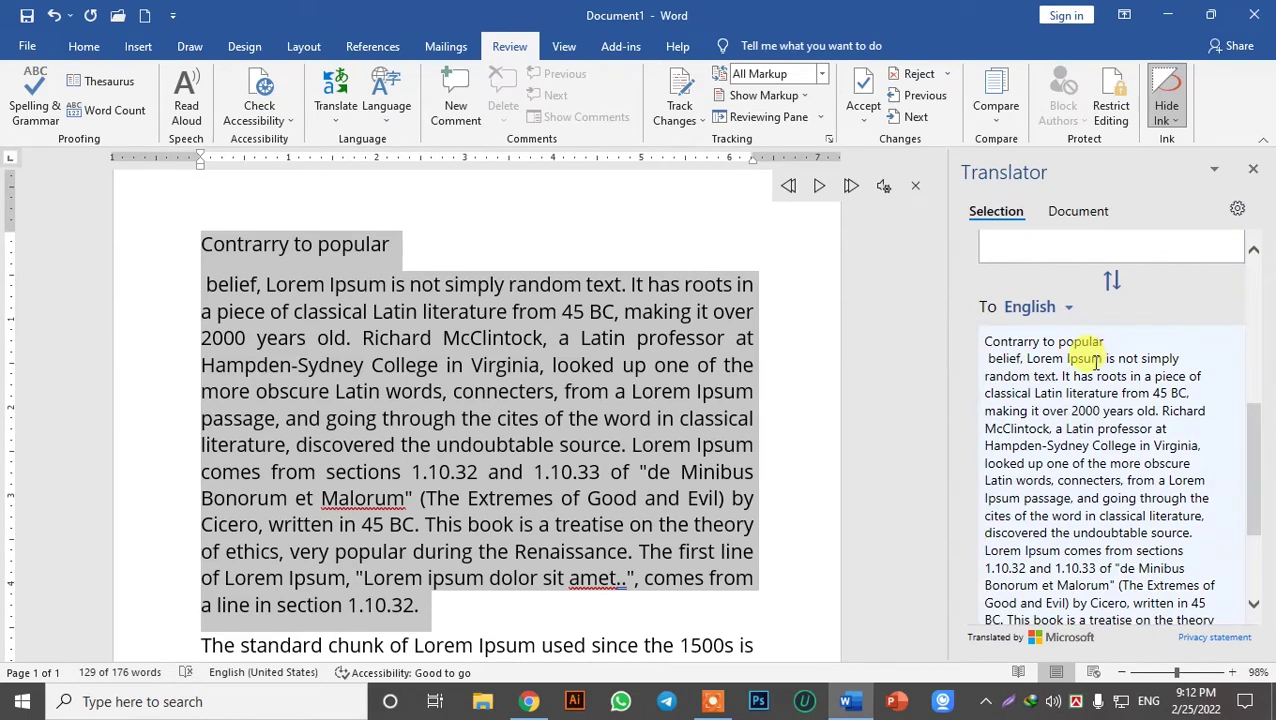
Set the target language of the selection's translation to Korean
click(1068, 310)
scroll(1072, 500, up, 2)
scroll(1070, 495, down, 5)
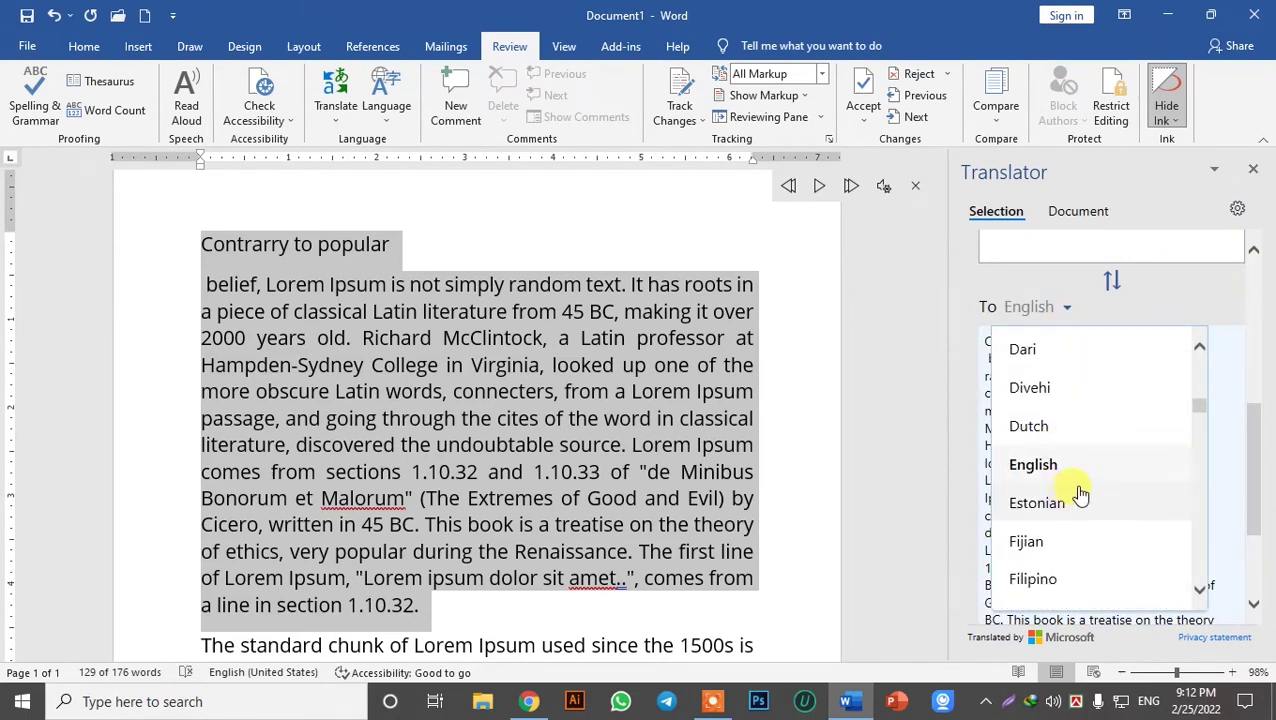
scroll(1068, 490, down, 4)
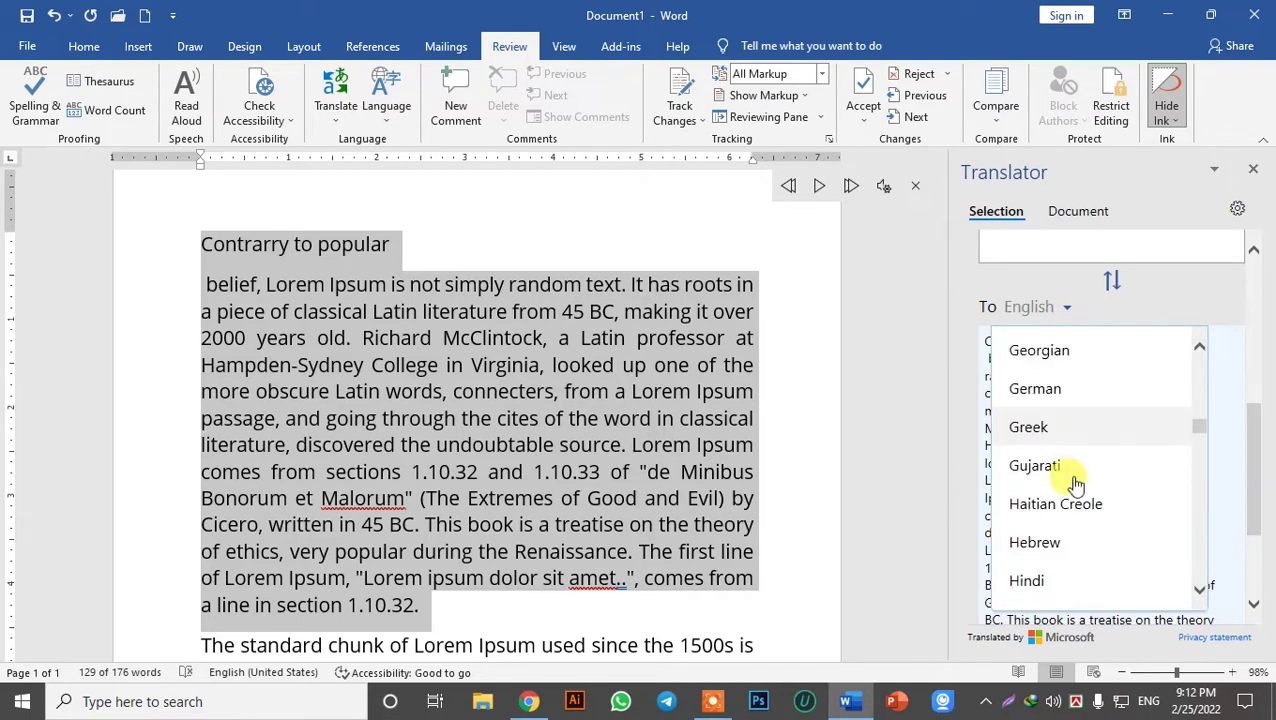
scroll(1076, 460, down, 1)
scroll(1075, 486, down, 4)
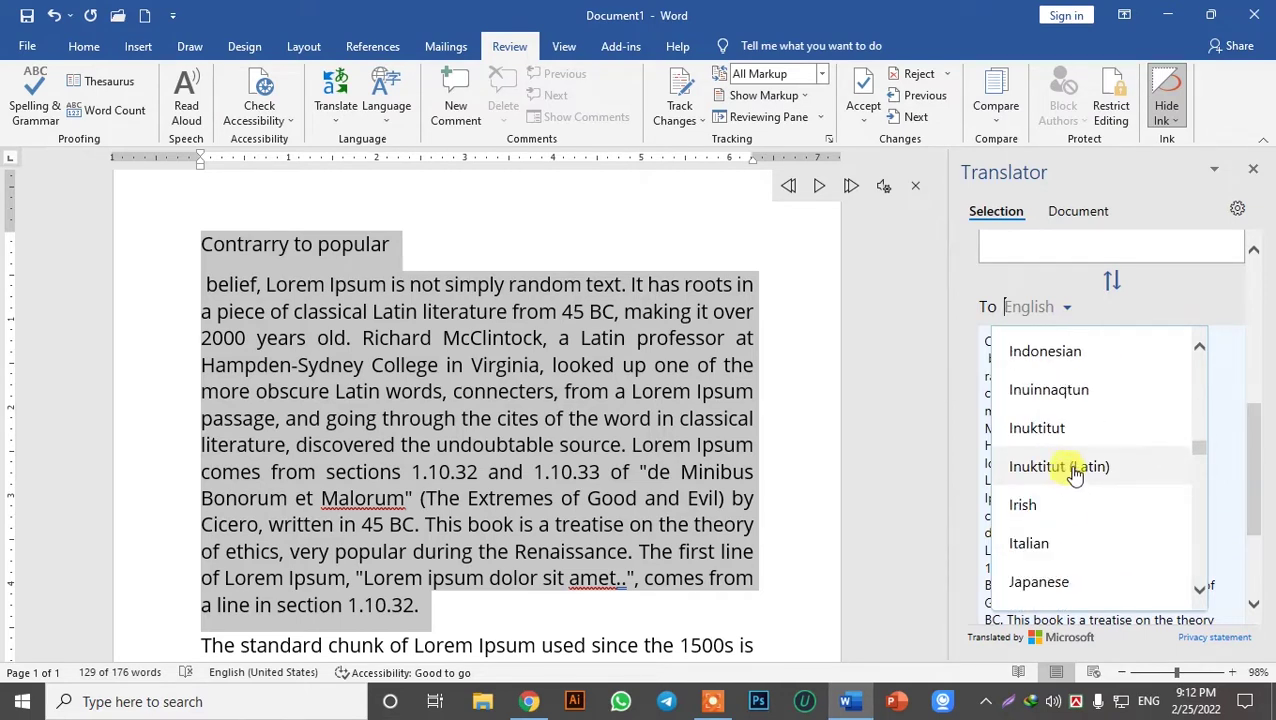
scroll(1080, 430, down, 3)
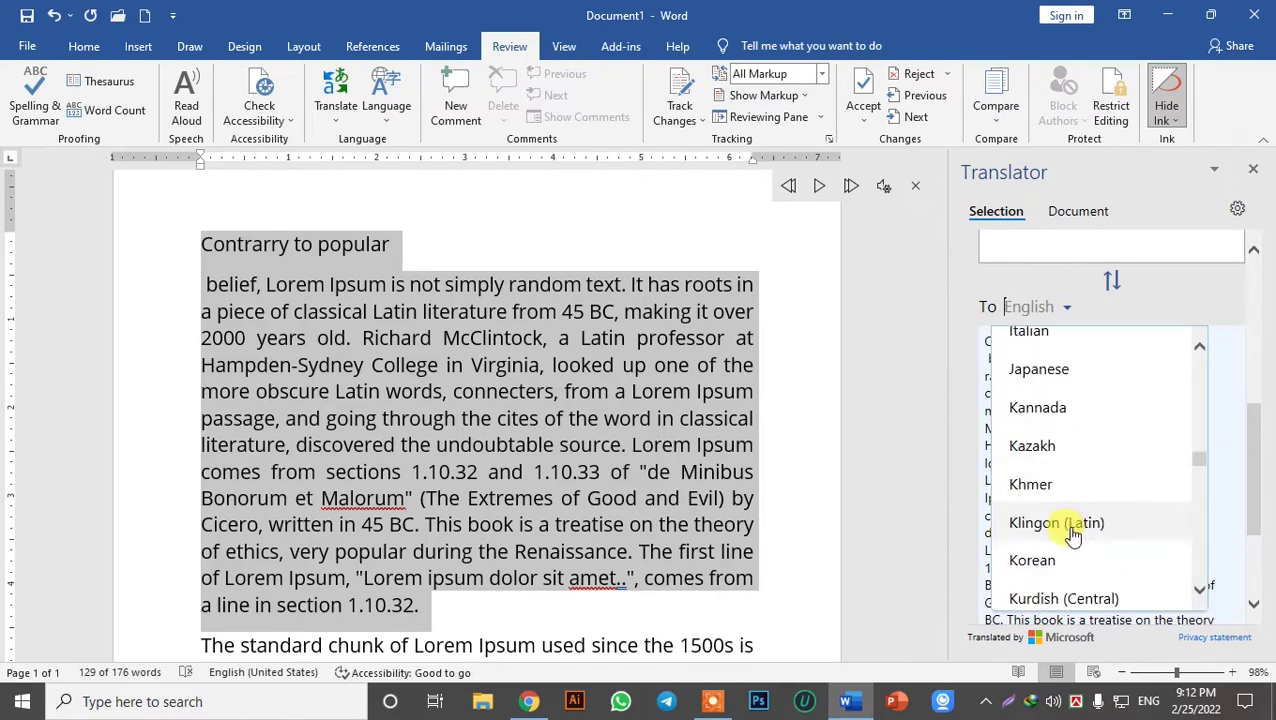
scroll(1058, 555, down, 2)
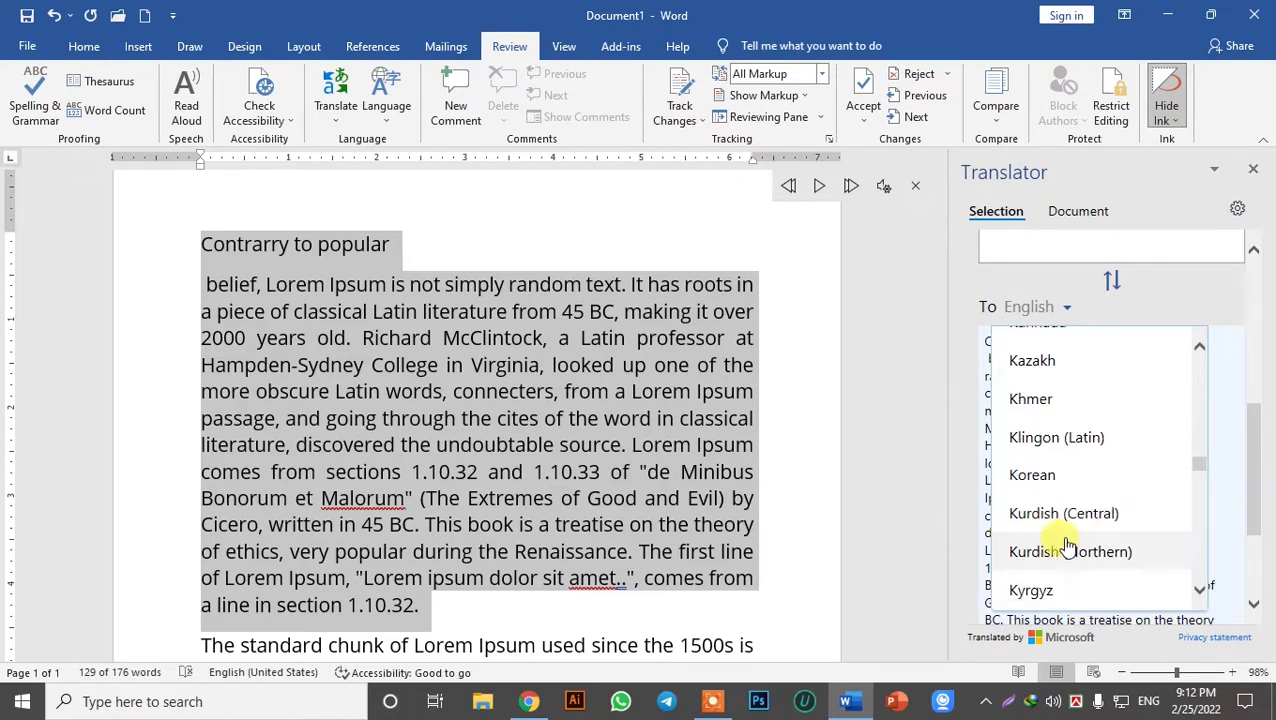
click(1076, 472)
scroll(1127, 479, down, 3)
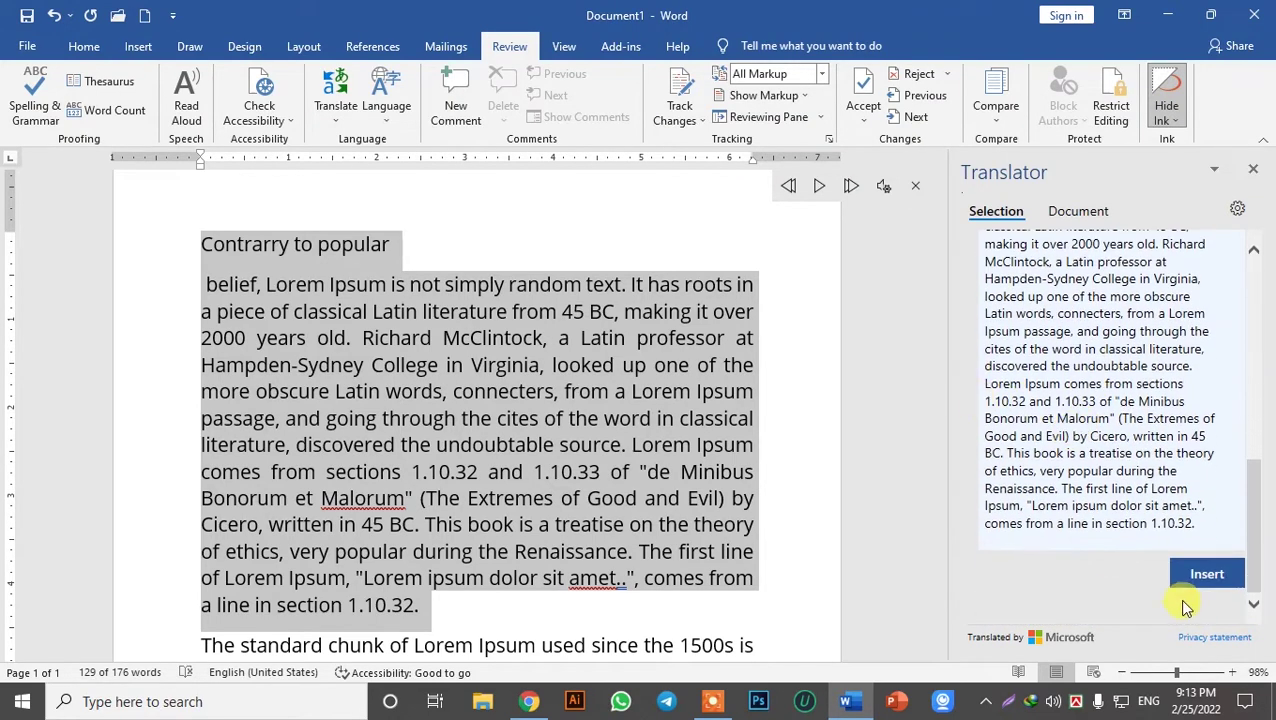
scroll(1043, 530, up, 4)
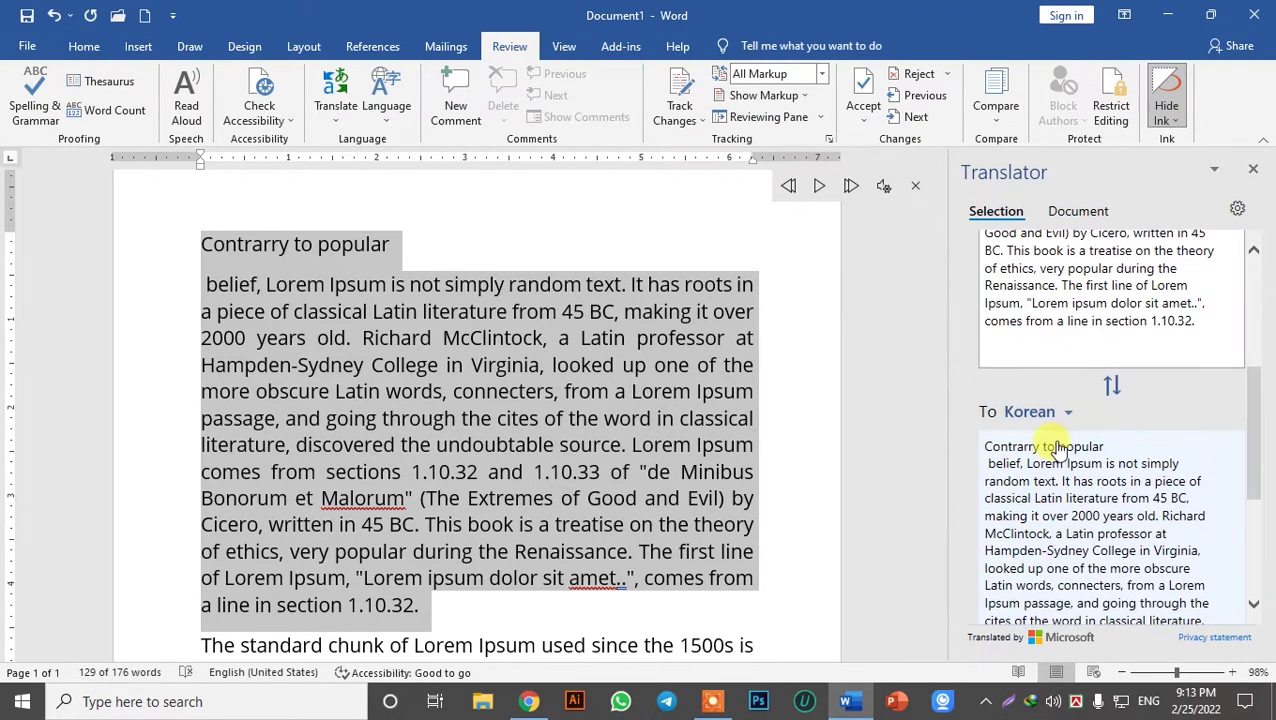
Try to swap the source and target languages of the translation and close the Translator
click(1111, 418)
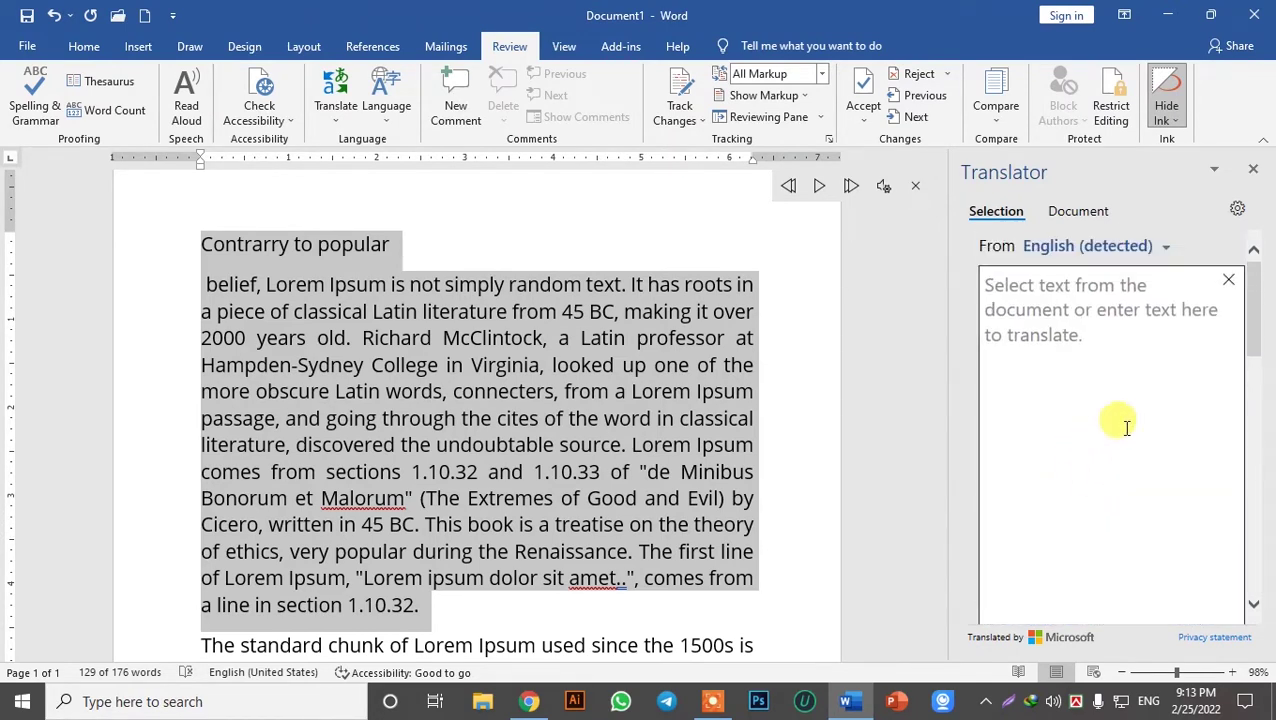
click(1052, 308)
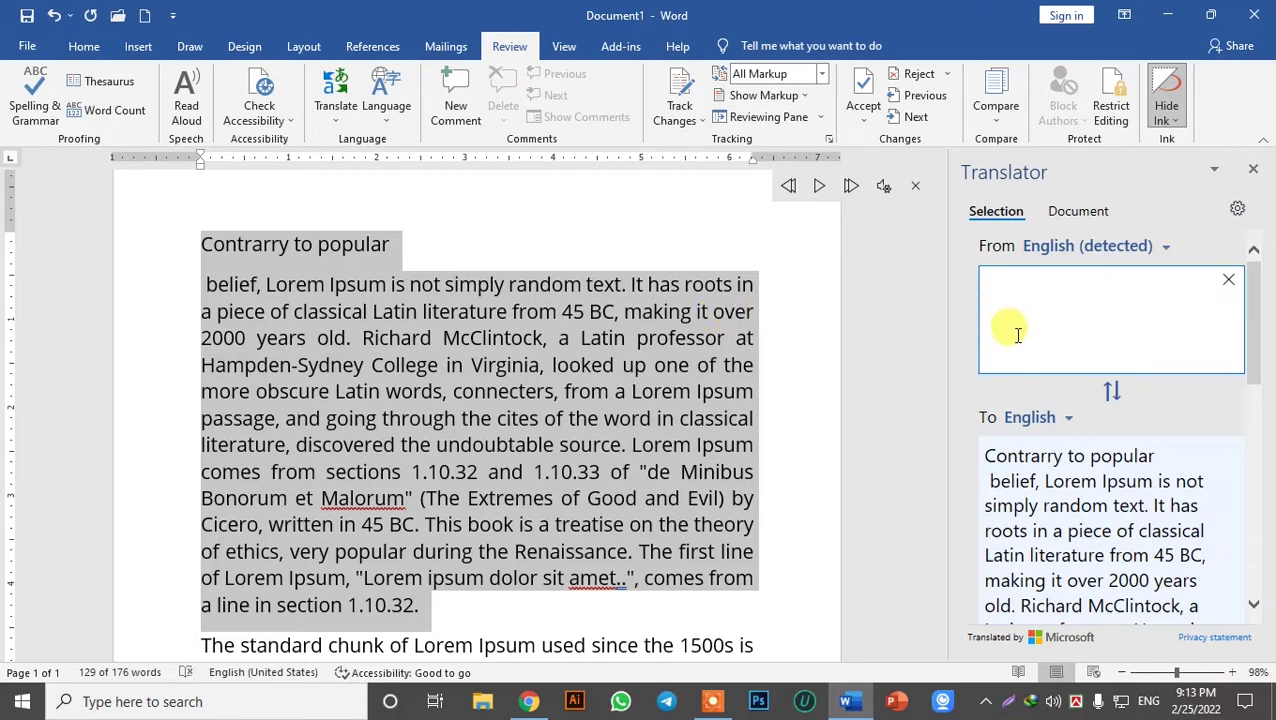
scroll(1105, 427, down, 5)
scroll(1105, 427, up, 3)
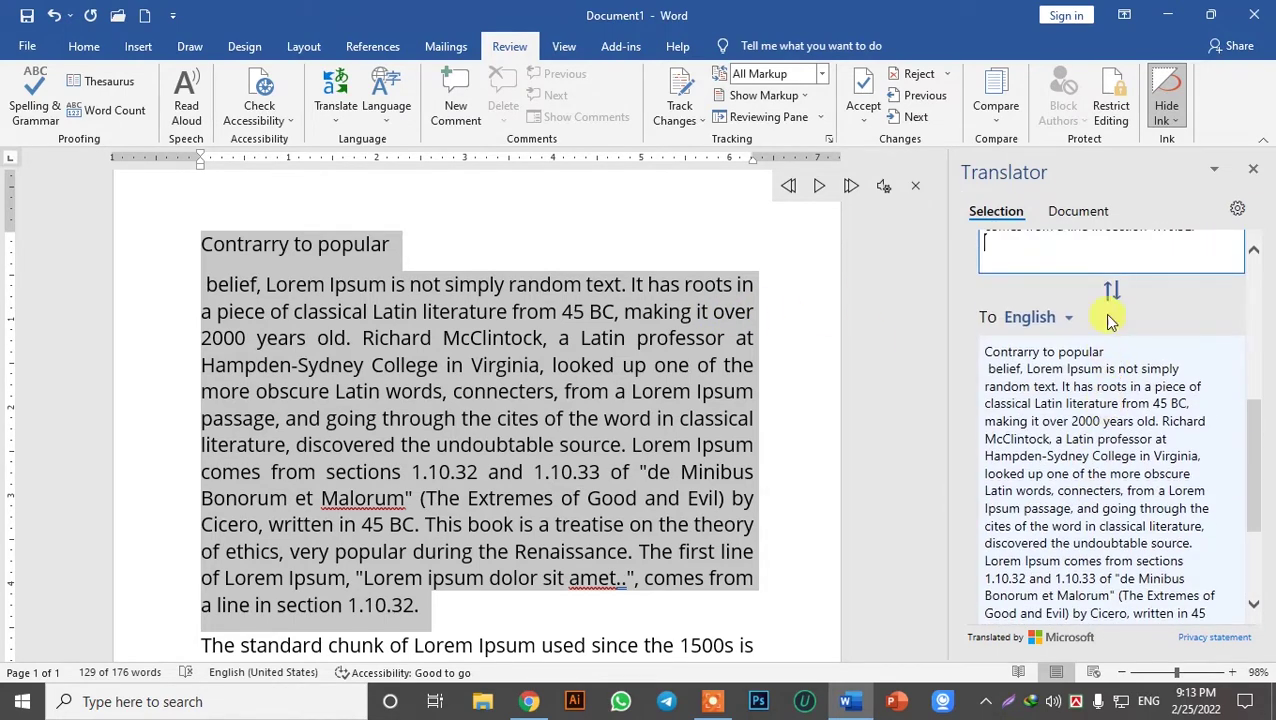
click(1092, 210)
click(1256, 172)
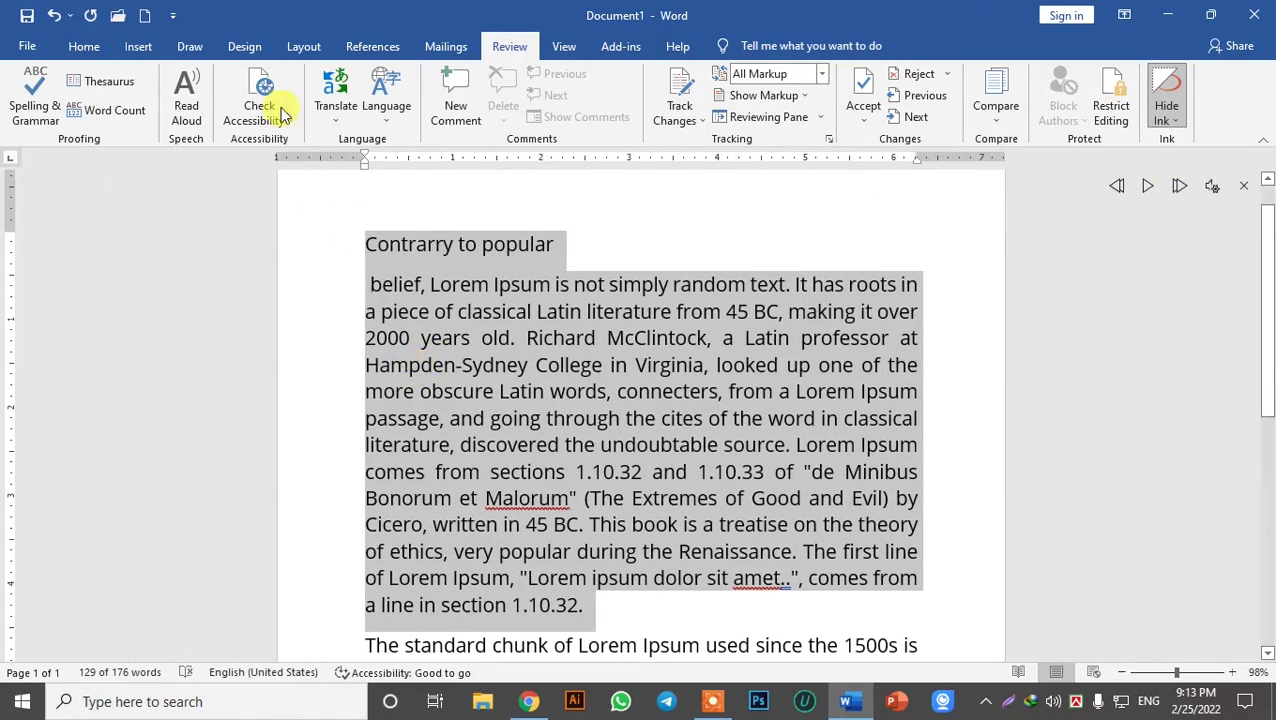
Translate the selected text into Korean again and insert the translation in place of the selection
click(333, 114)
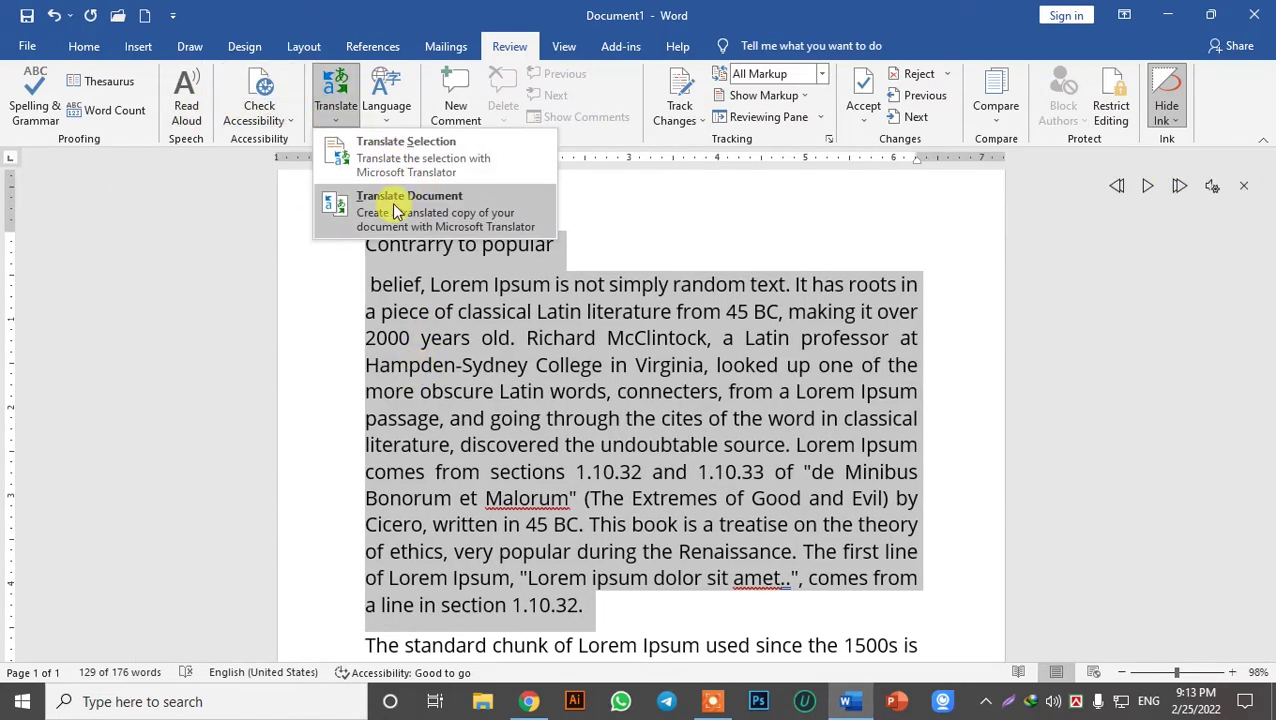
click(427, 150)
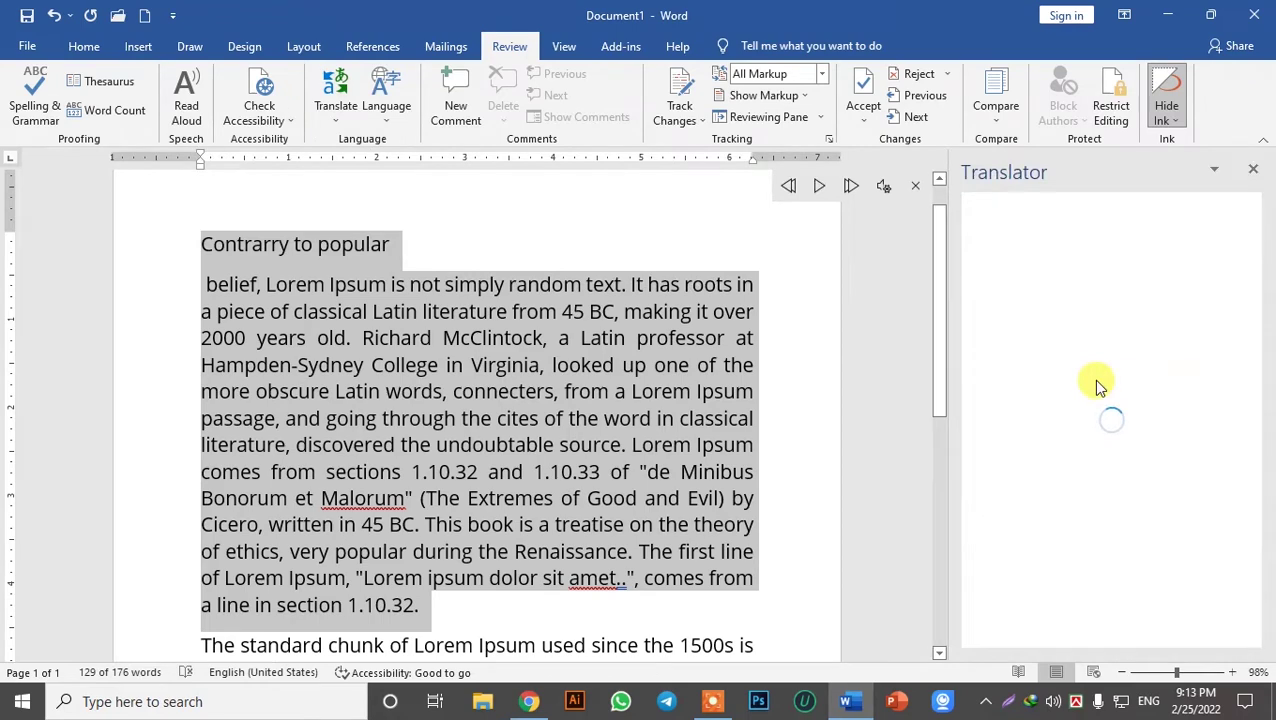
scroll(1120, 480, down, 10)
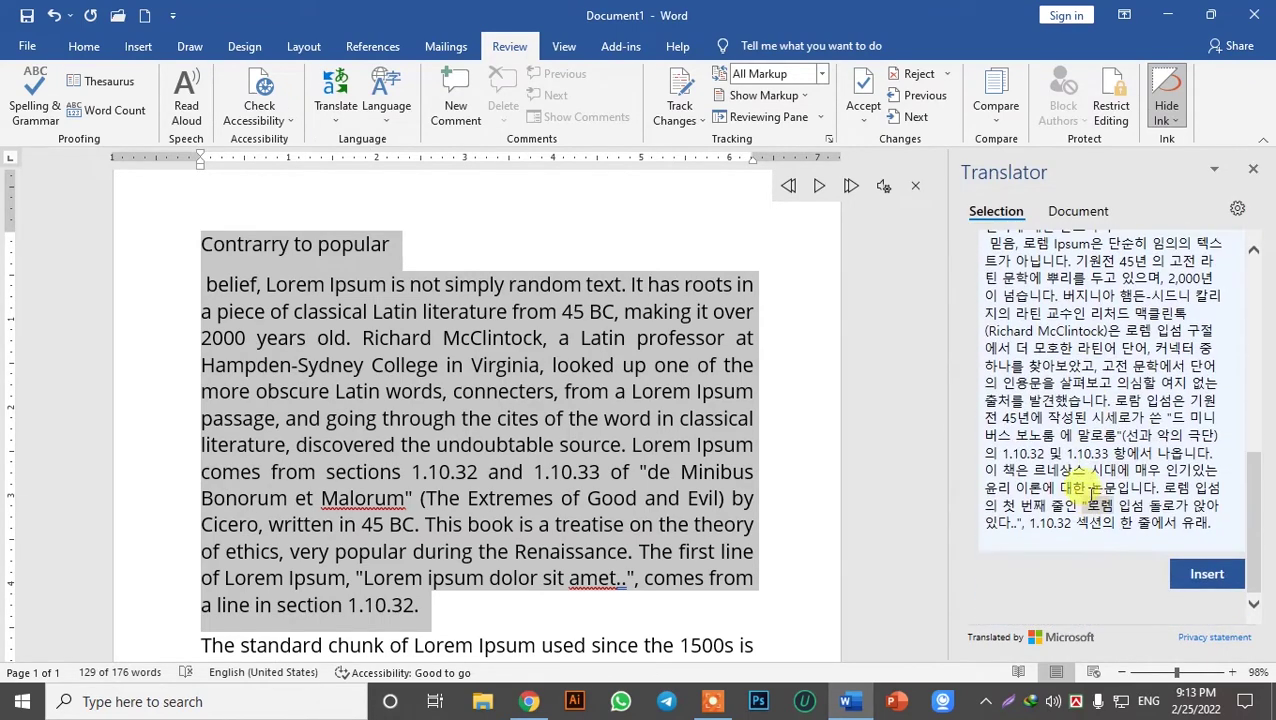
scroll(1091, 493, up, 2)
scroll(1091, 405, down, 2)
scroll(1100, 420, up, 2)
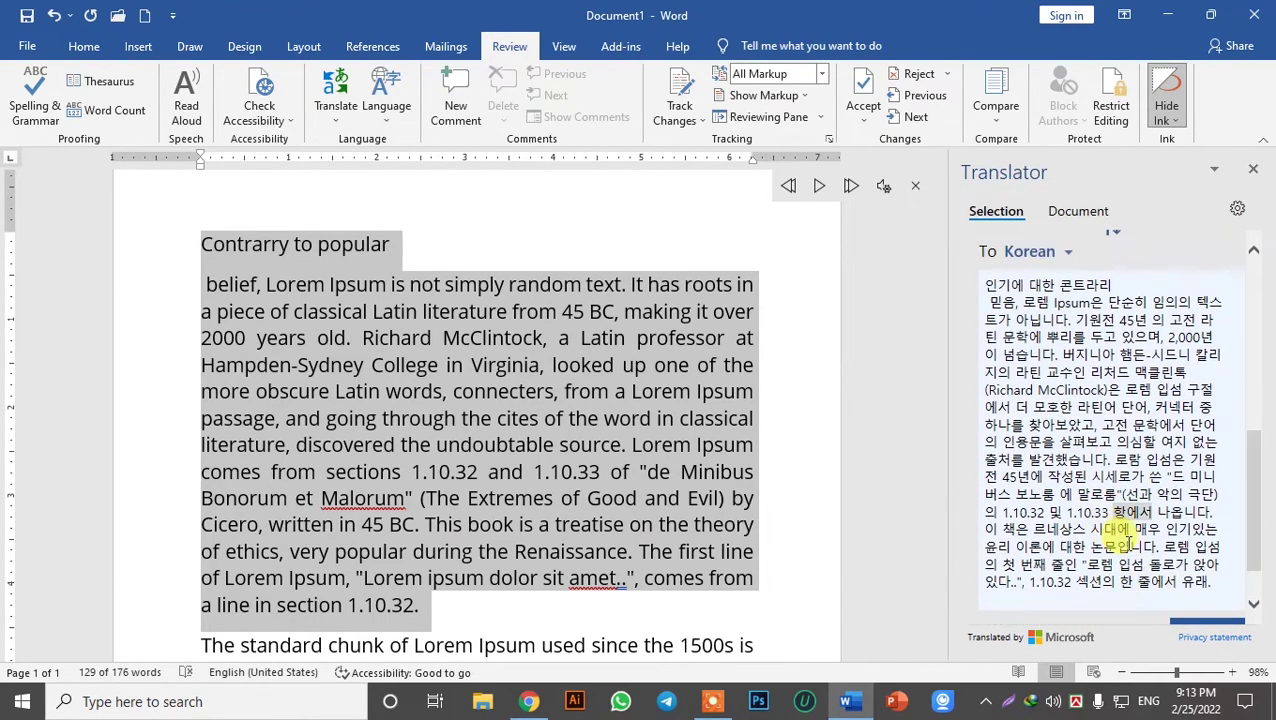
drag(1182, 567, 1002, 367)
click(1101, 464)
scroll(1102, 466, down, 1)
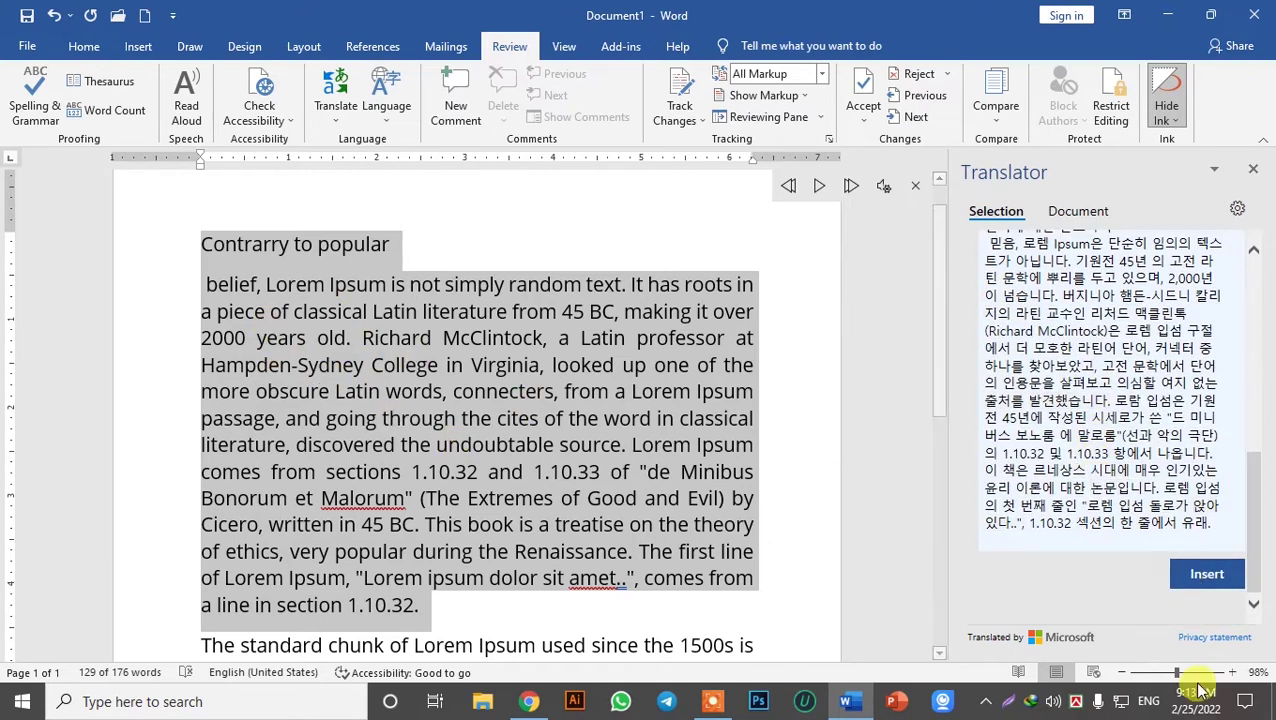
click(1200, 577)
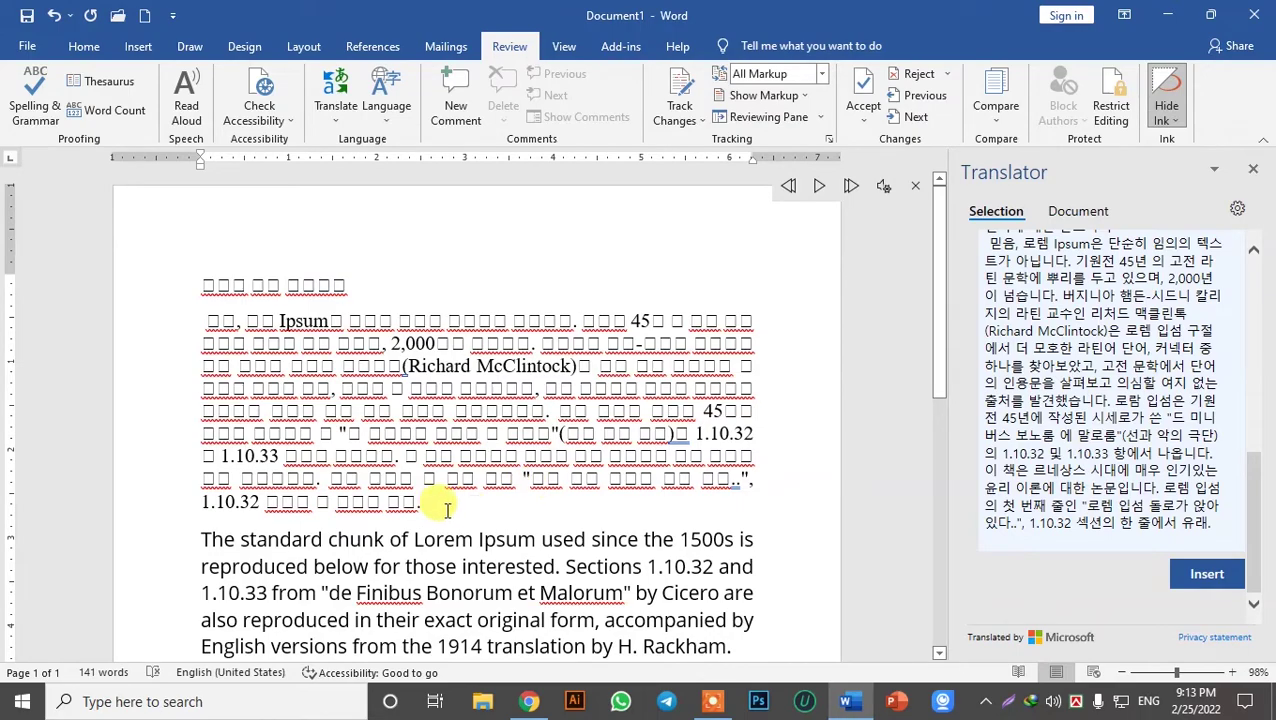
scroll(590, 450, down, 3)
Switch to Chrome, open Google Translate to view its source language list, and return to Word
click(529, 701)
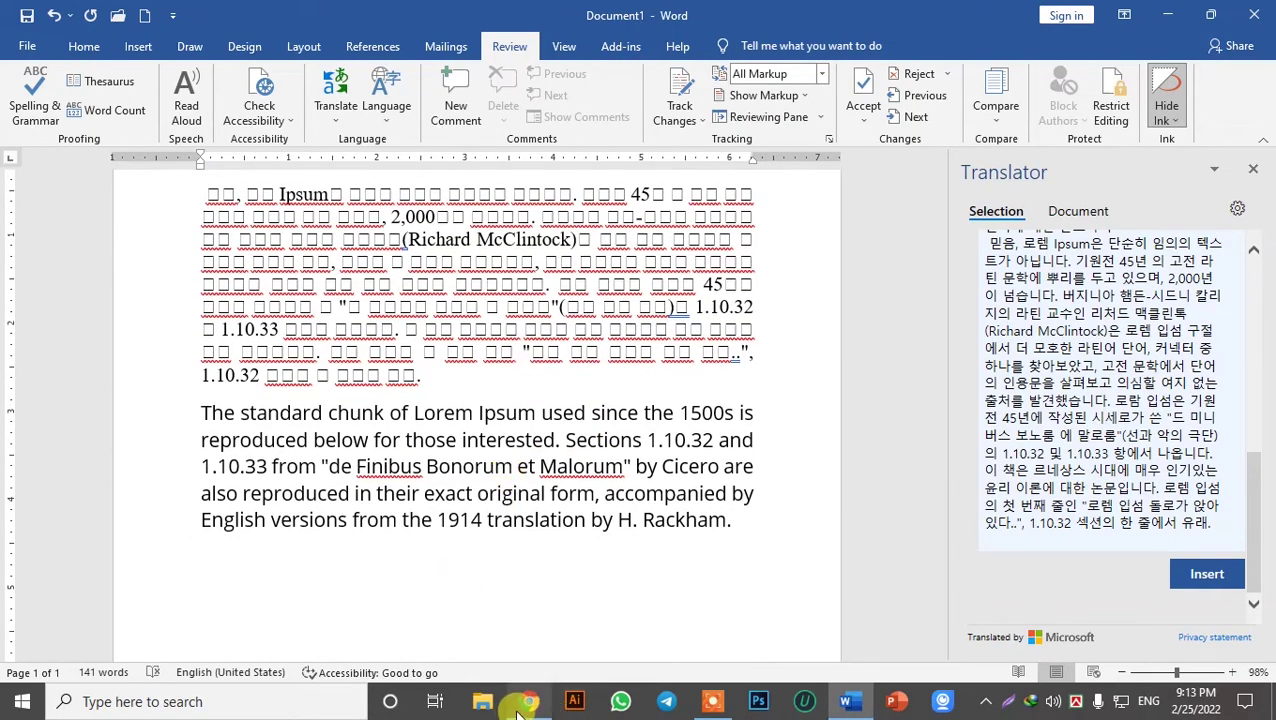
click(258, 16)
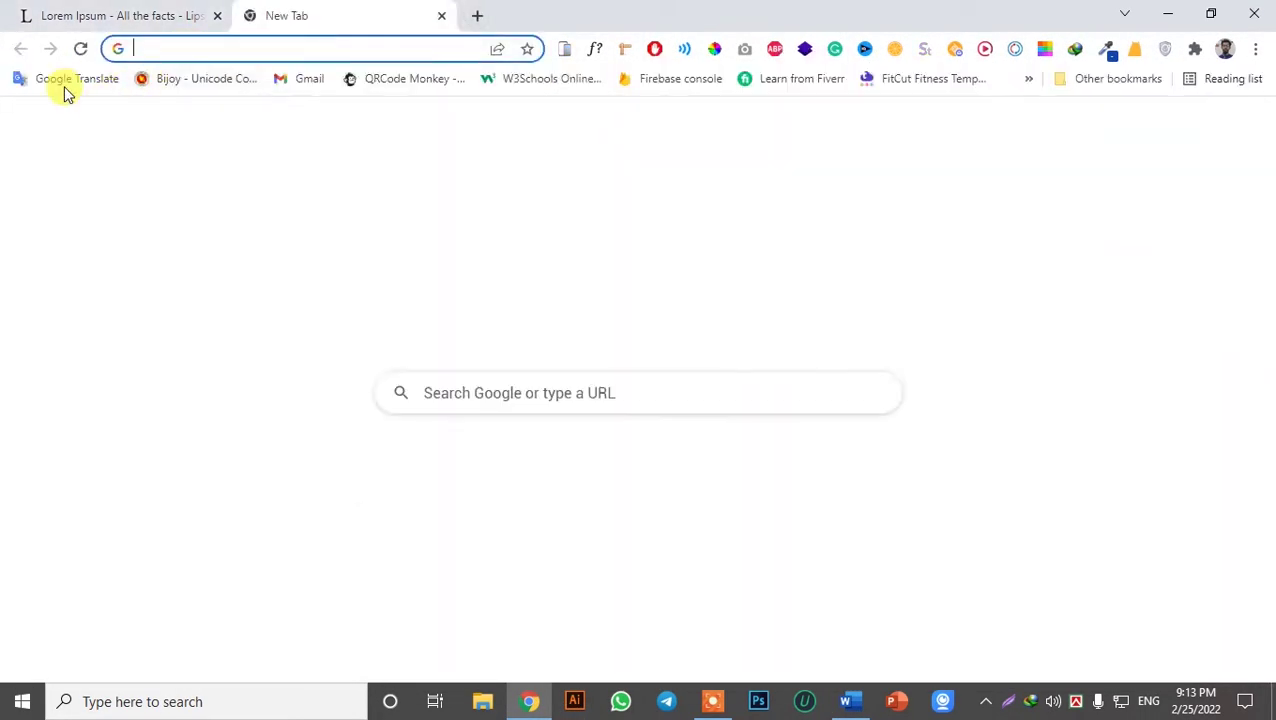
click(85, 82)
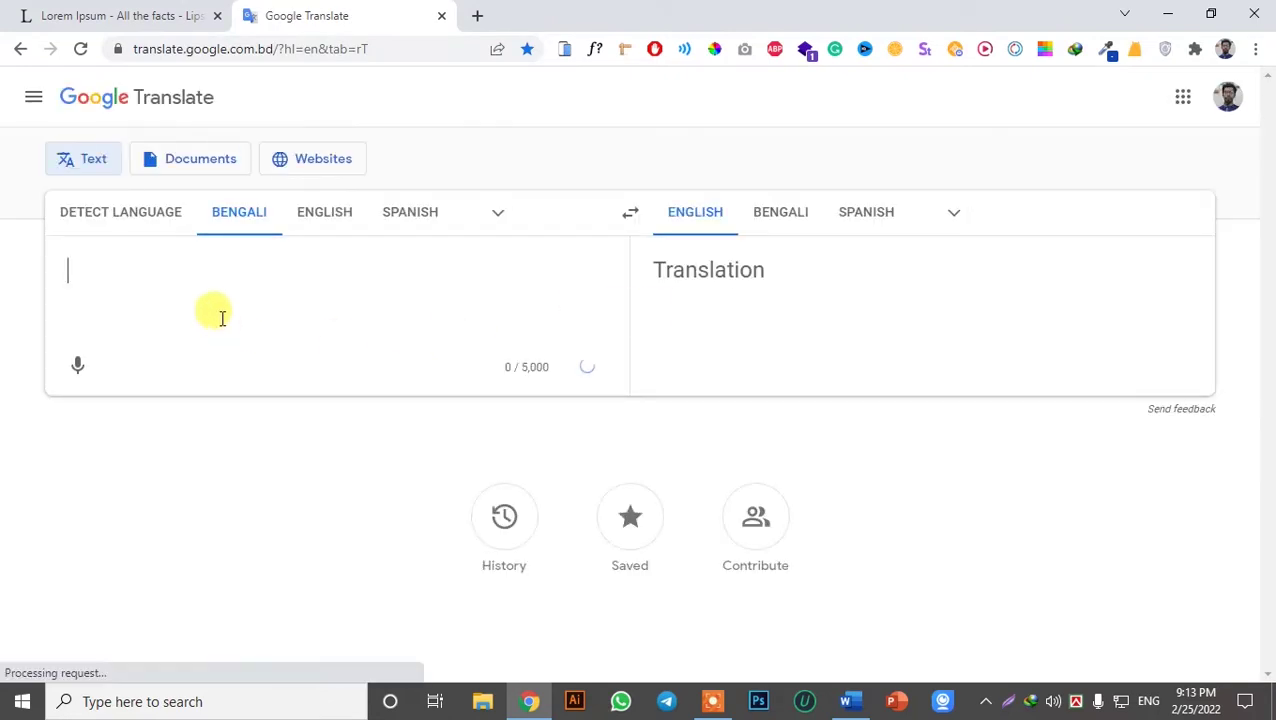
click(497, 212)
scroll(417, 311, down, 3)
scroll(416, 441, up, 3)
click(703, 176)
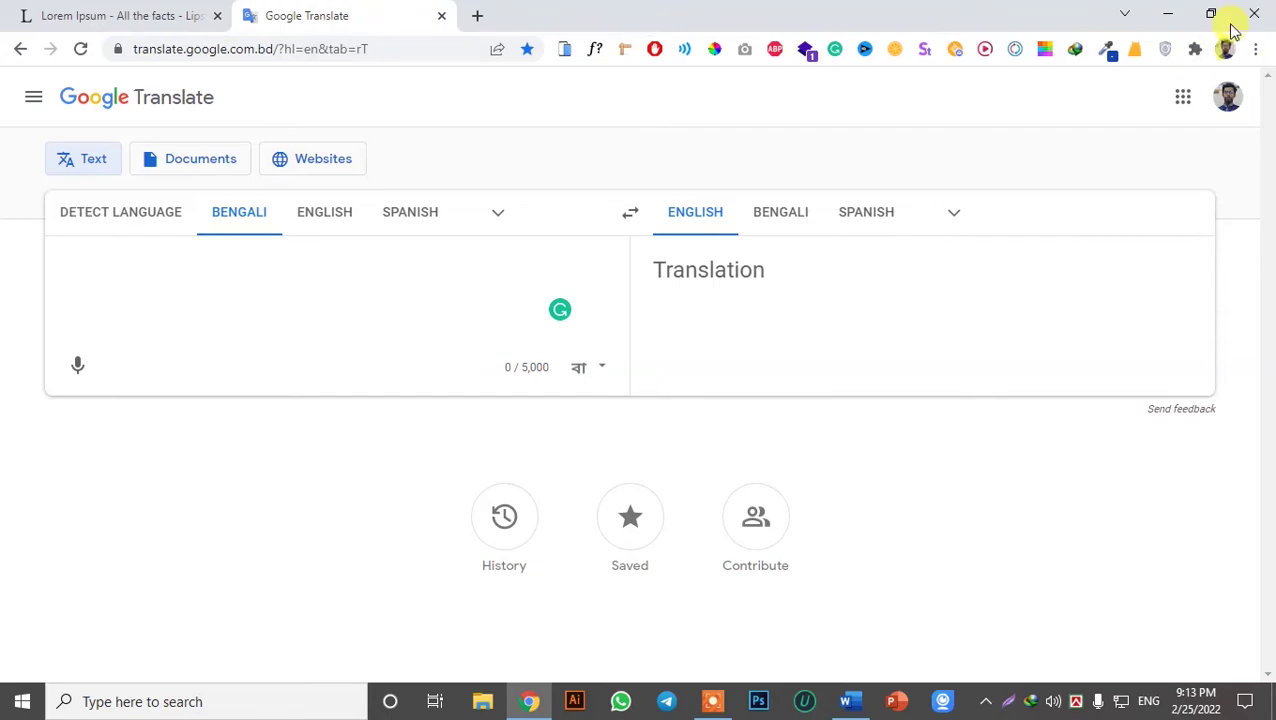
click(1168, 14)
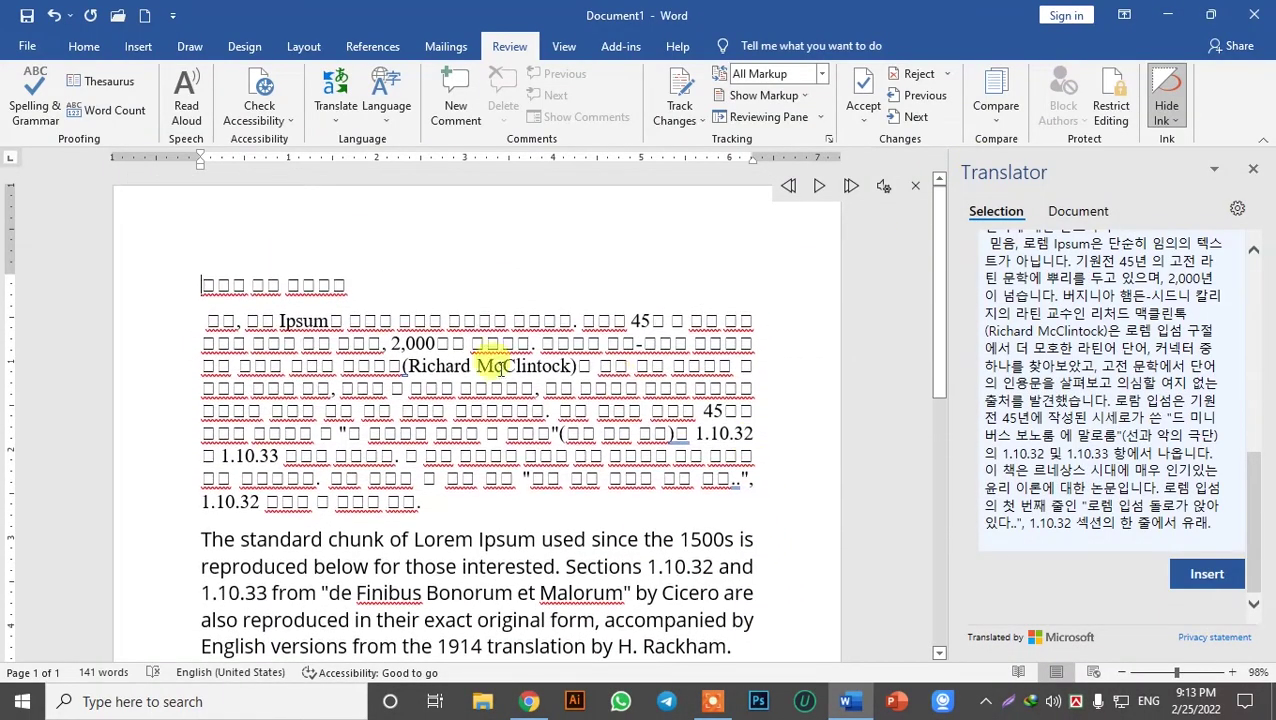
Close the Translator and delete the inserted Korean text above the paragraph starting "The standard chunk"
click(1253, 169)
drag(600, 502, 270, 271)
key(Delete)
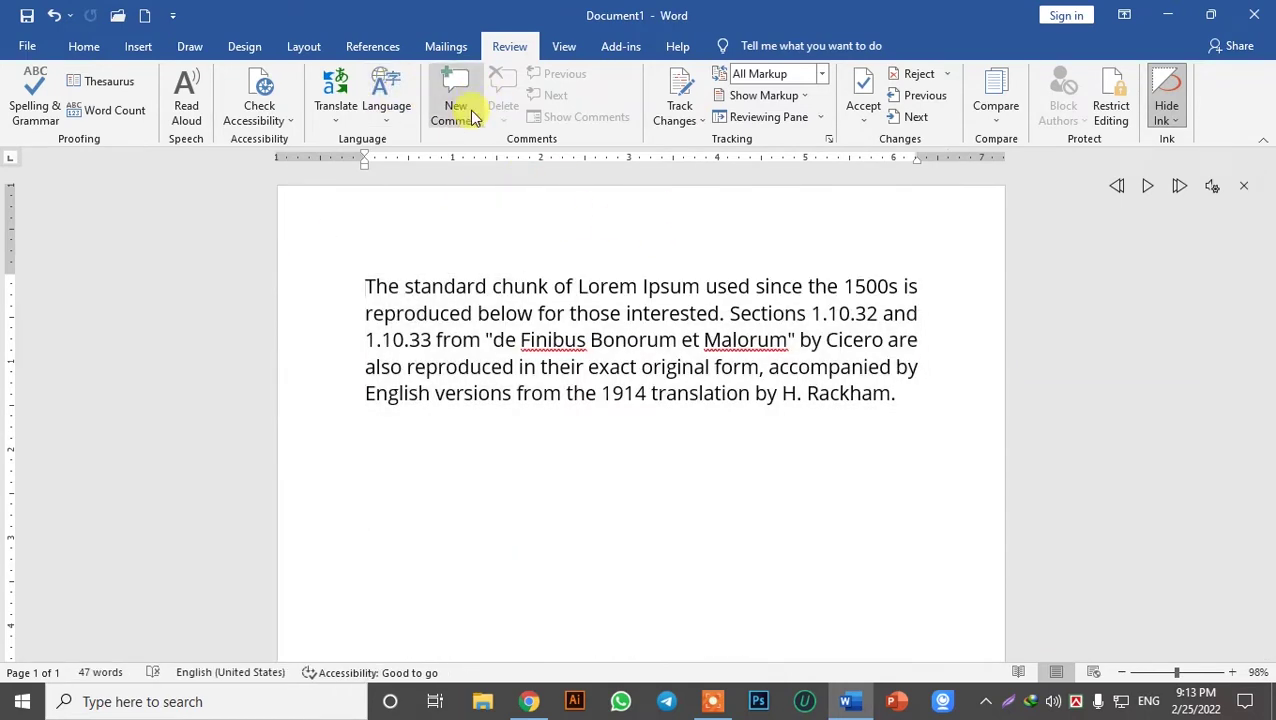
click(138, 46)
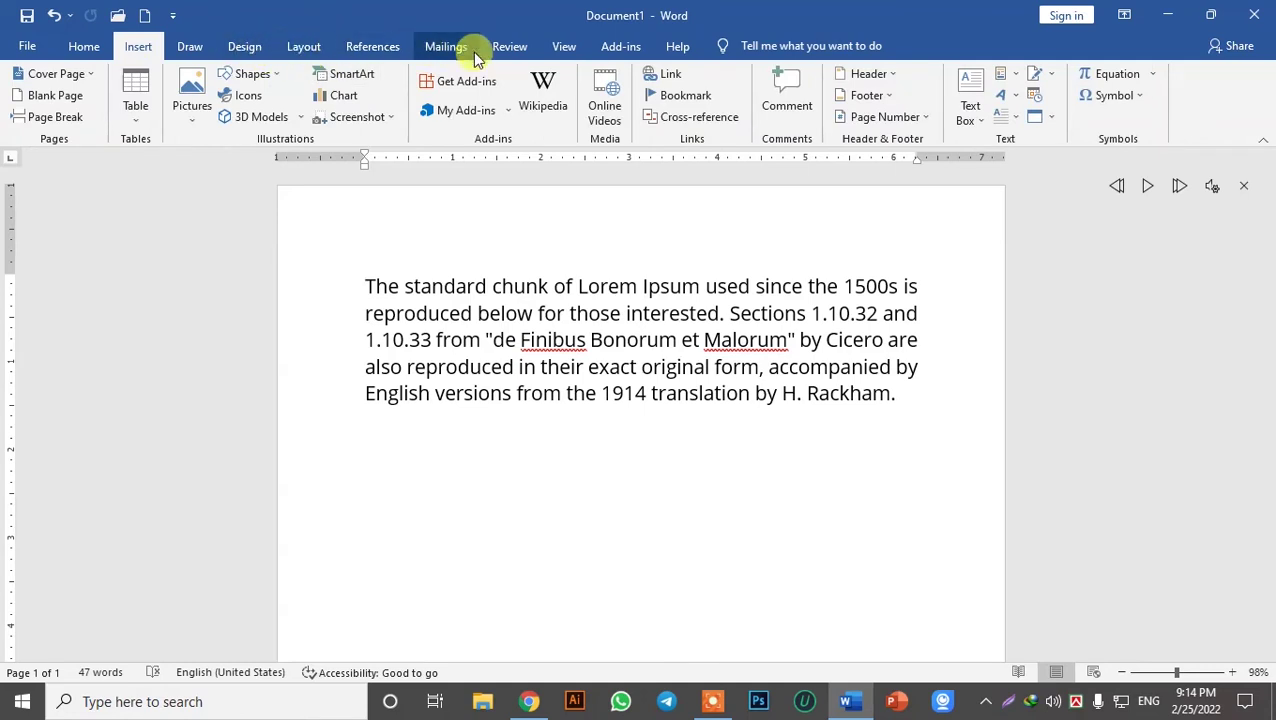
click(508, 47)
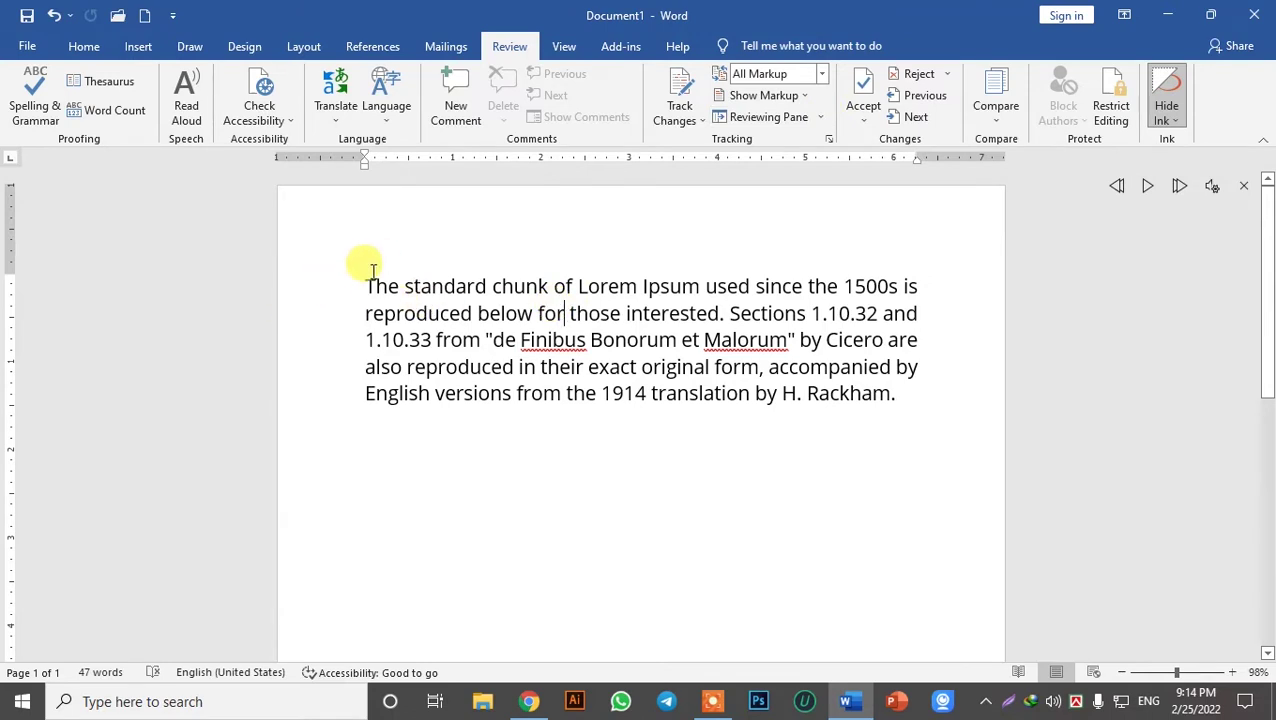
drag(368, 279, 897, 405)
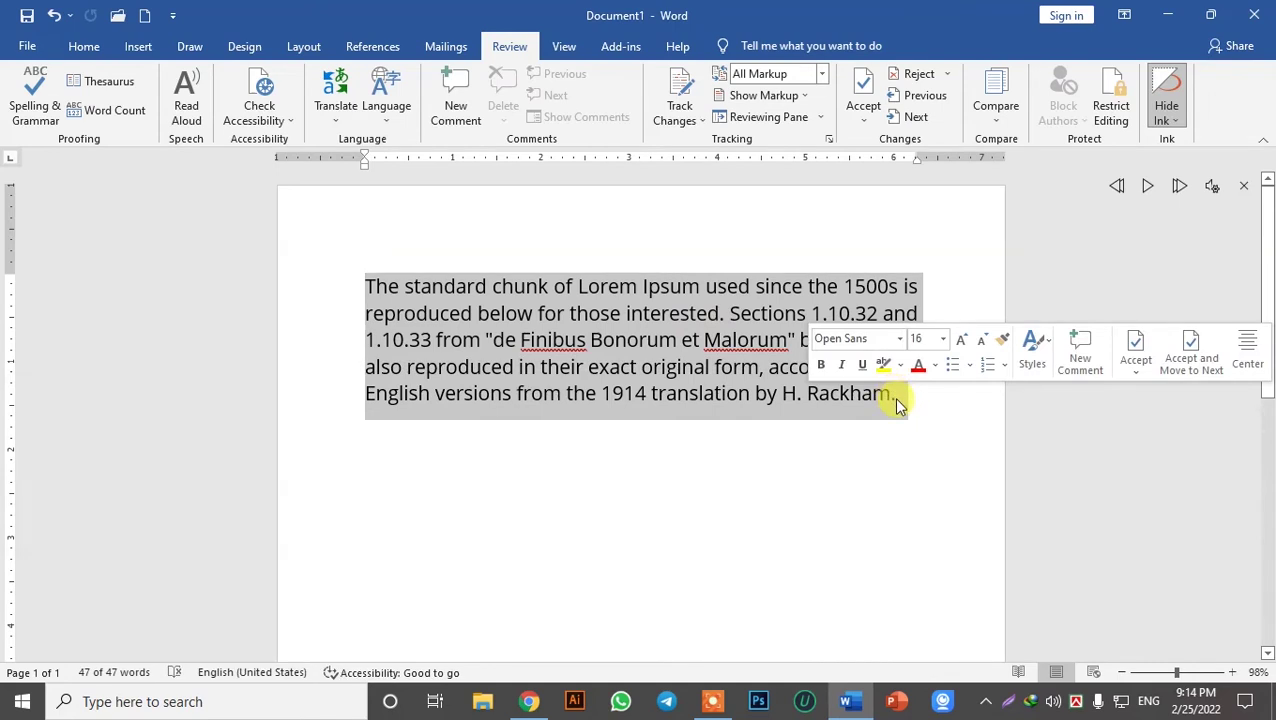
click(897, 405)
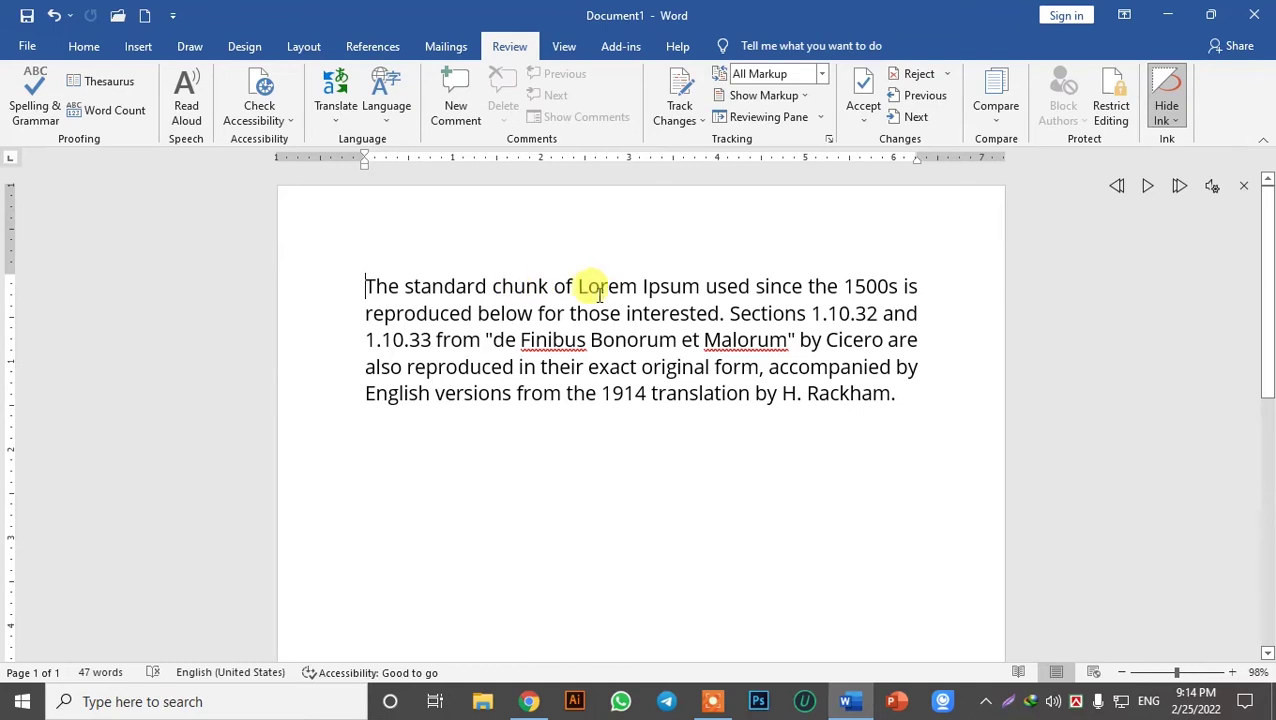
Turn on Track Changes and add an extra "e" to the first word "The"
click(679, 84)
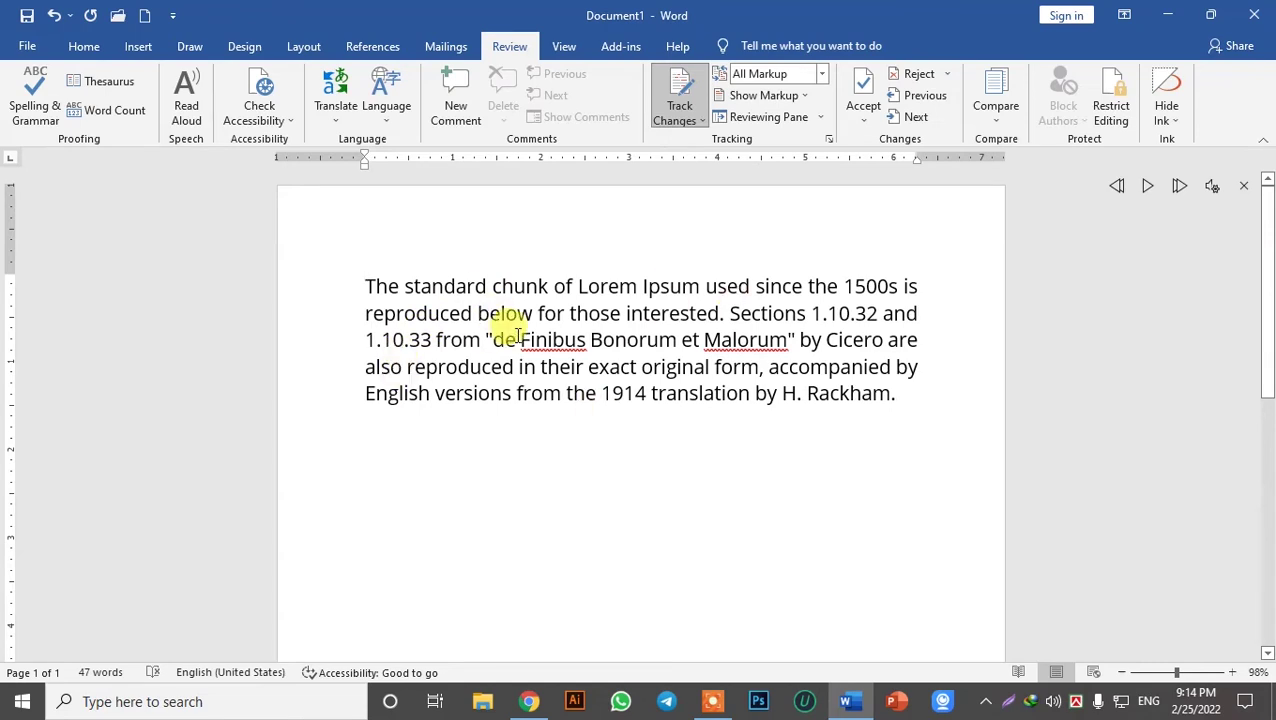
click(400, 286)
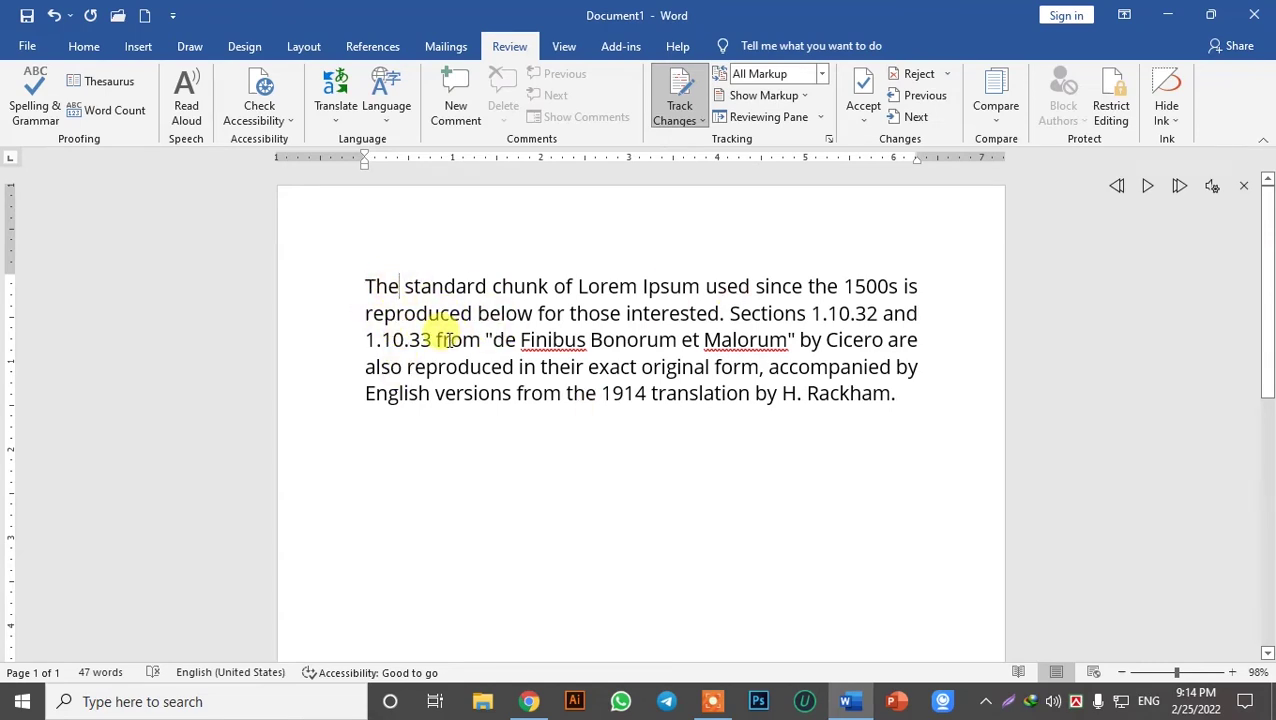
text(e)
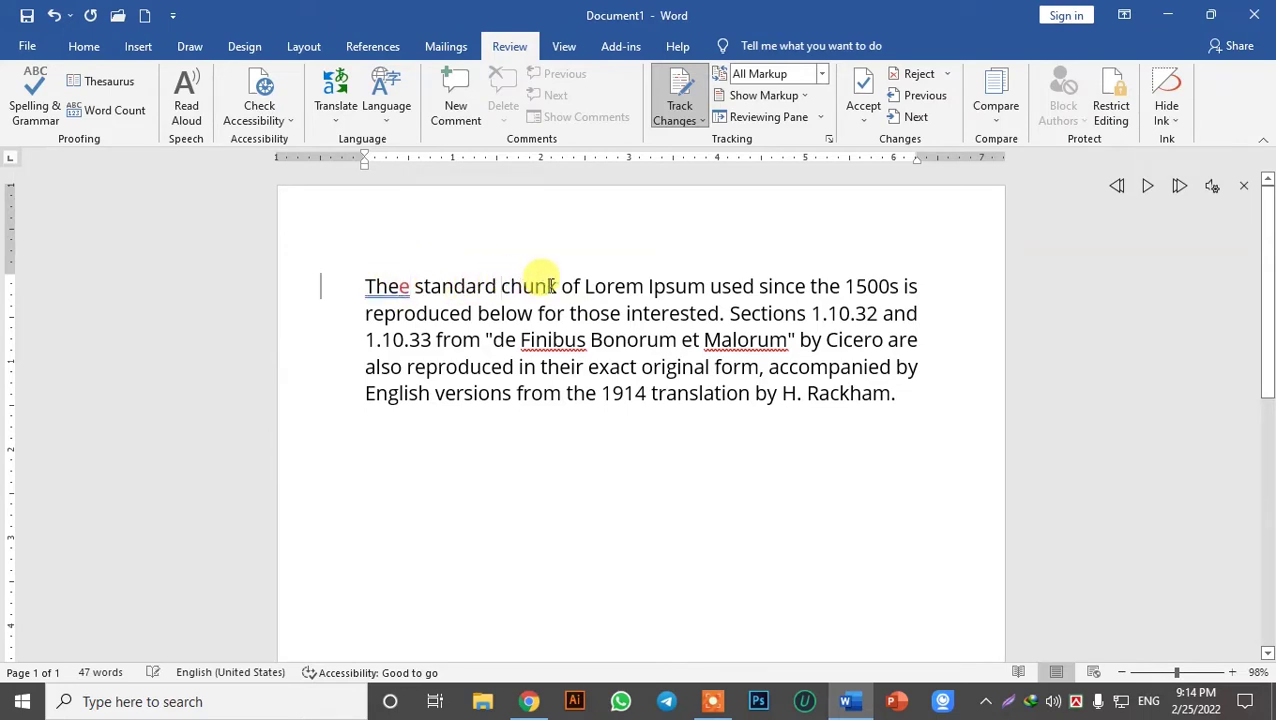
Delete the letters "un" from "chunk" and insert "good" after "Lorem Ipsum" as tracked changes
drag(546, 287, 522, 287)
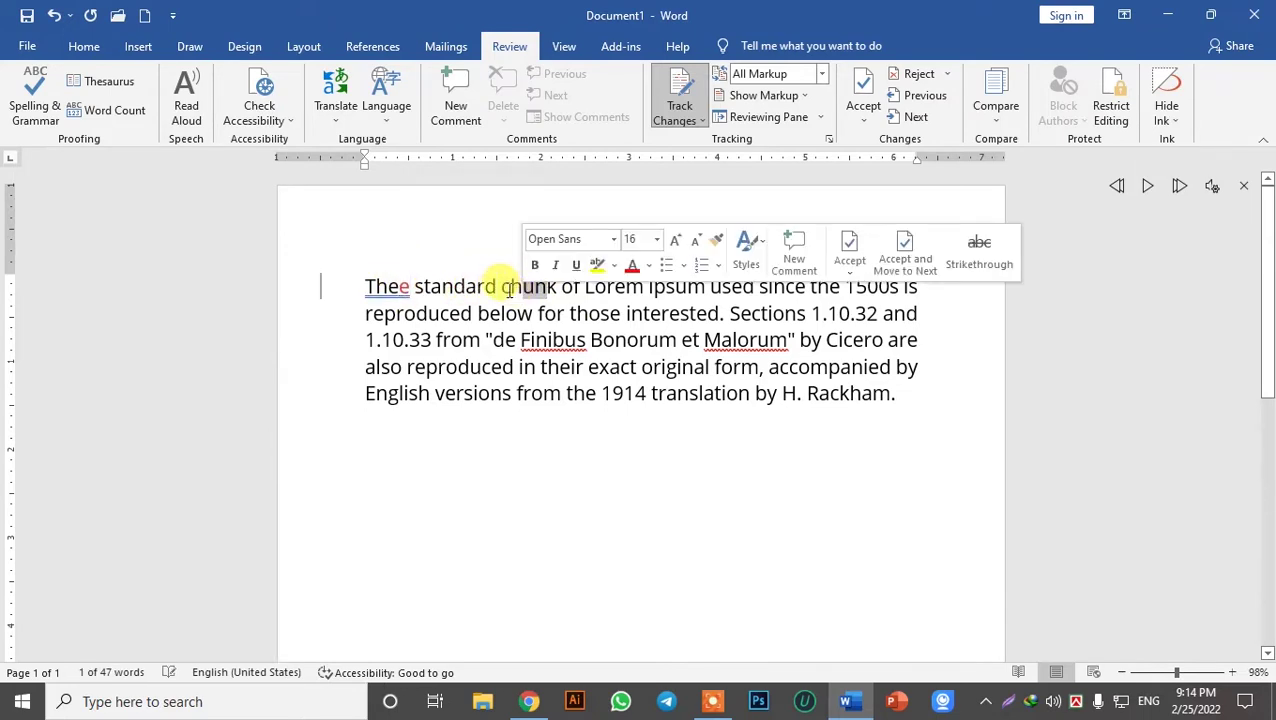
key(Delete)
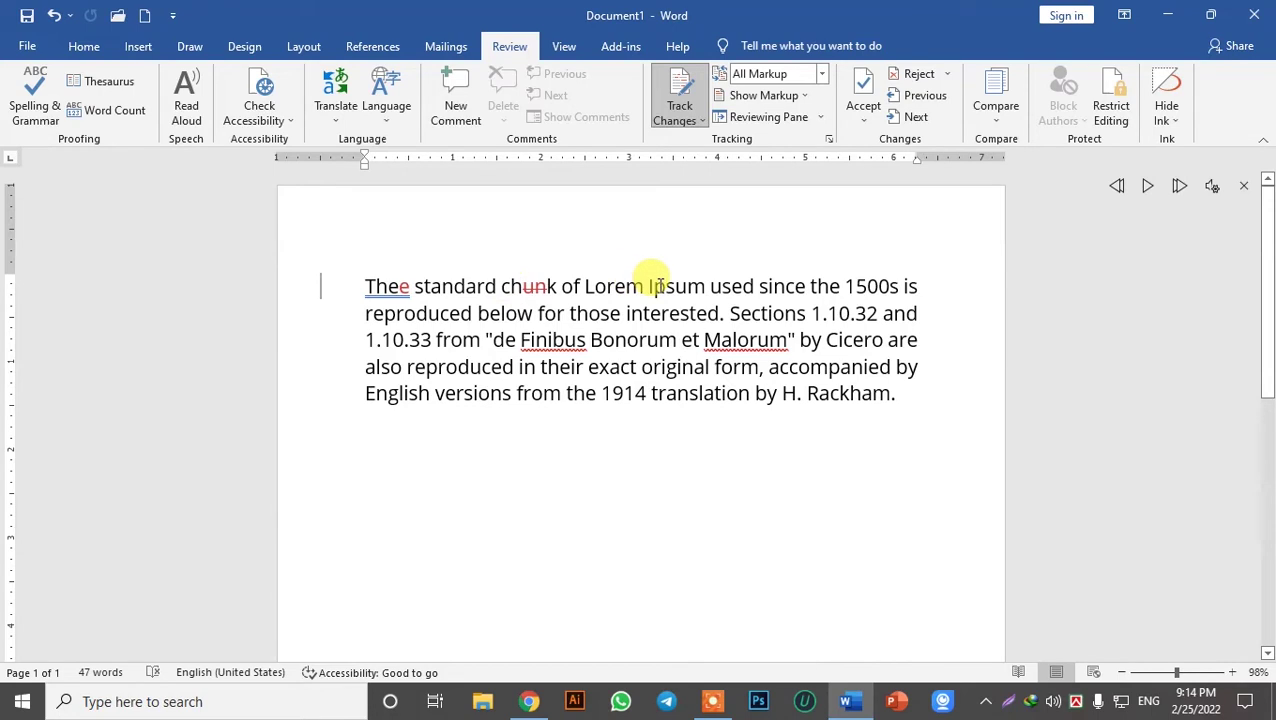
click(706, 286)
key(ctrl+j)
text(good )
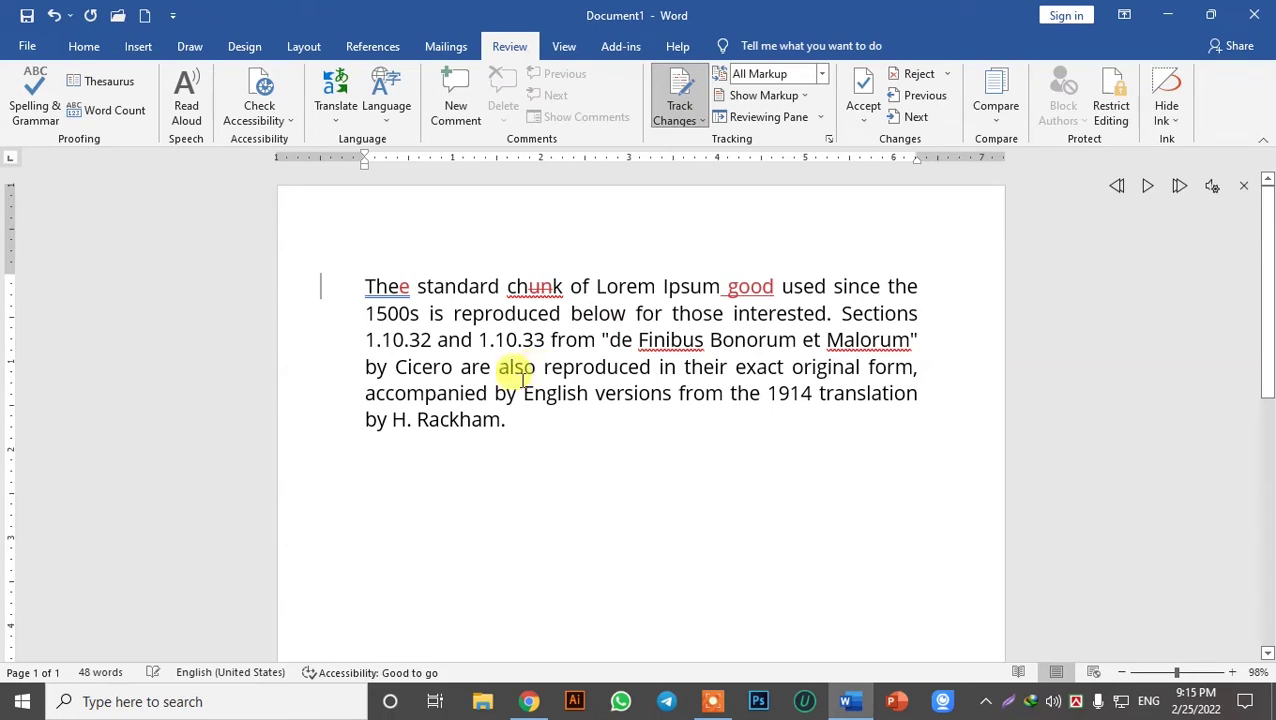
Insert a first name before "reproduced" and delete the surname ending the paragraph as tracked changes
text(mahmuda)
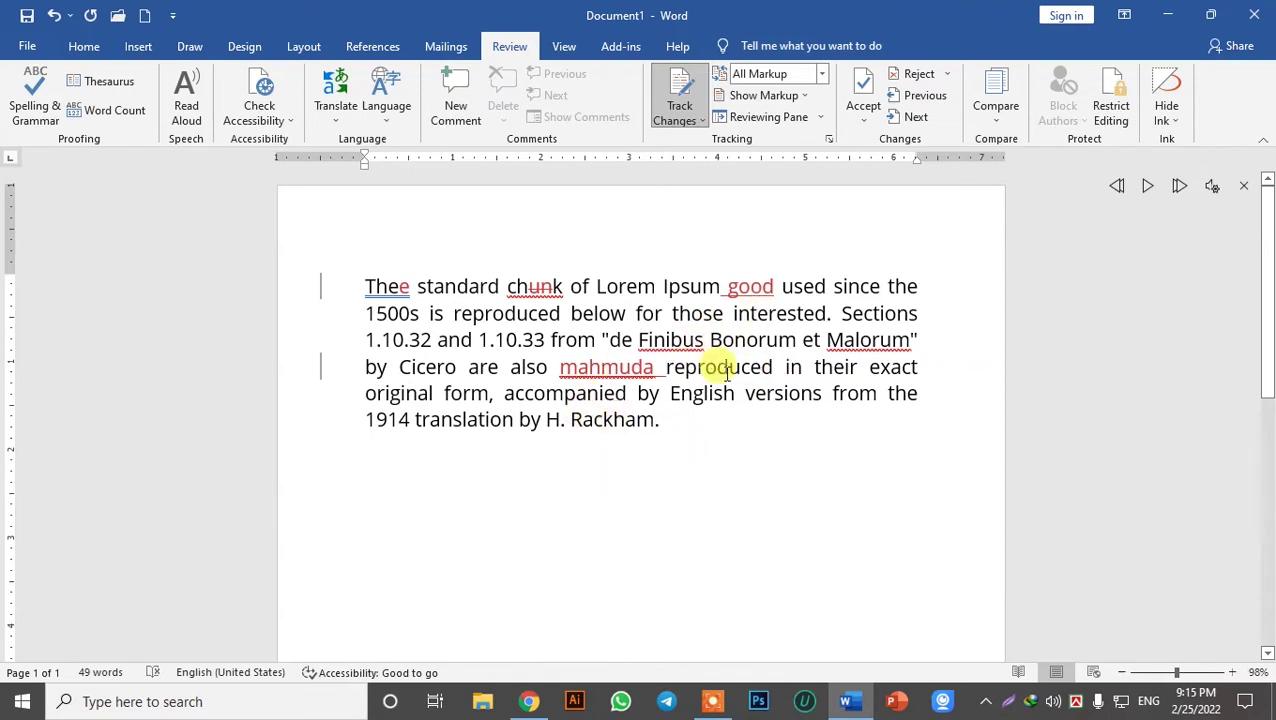
drag(666, 425, 570, 421)
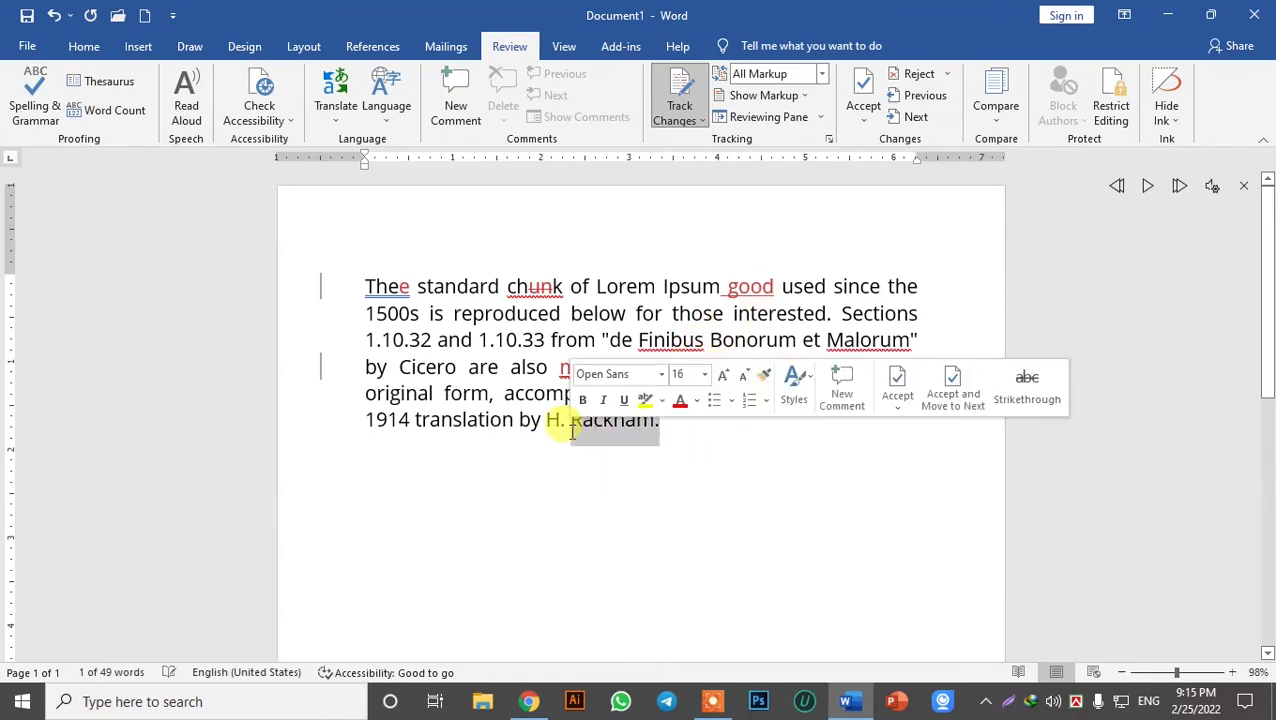
key(Delete)
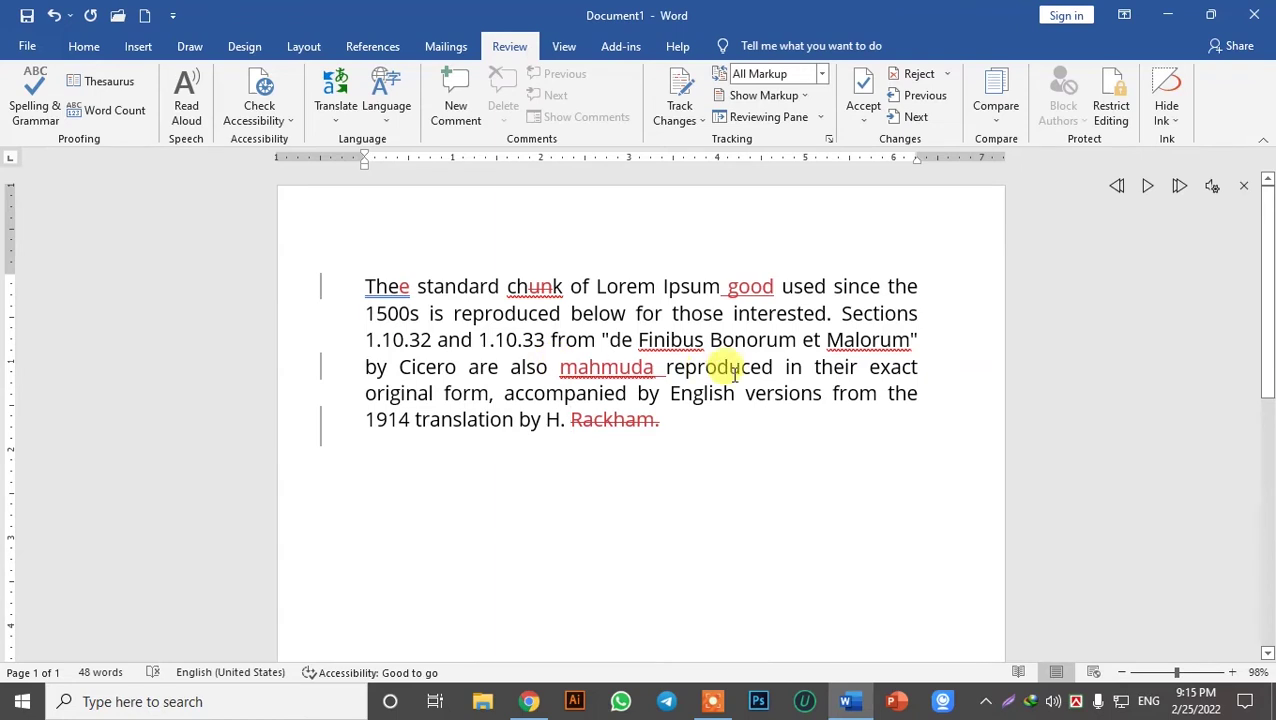
View the document with No Markup and return to the All Markup view
click(821, 74)
click(772, 129)
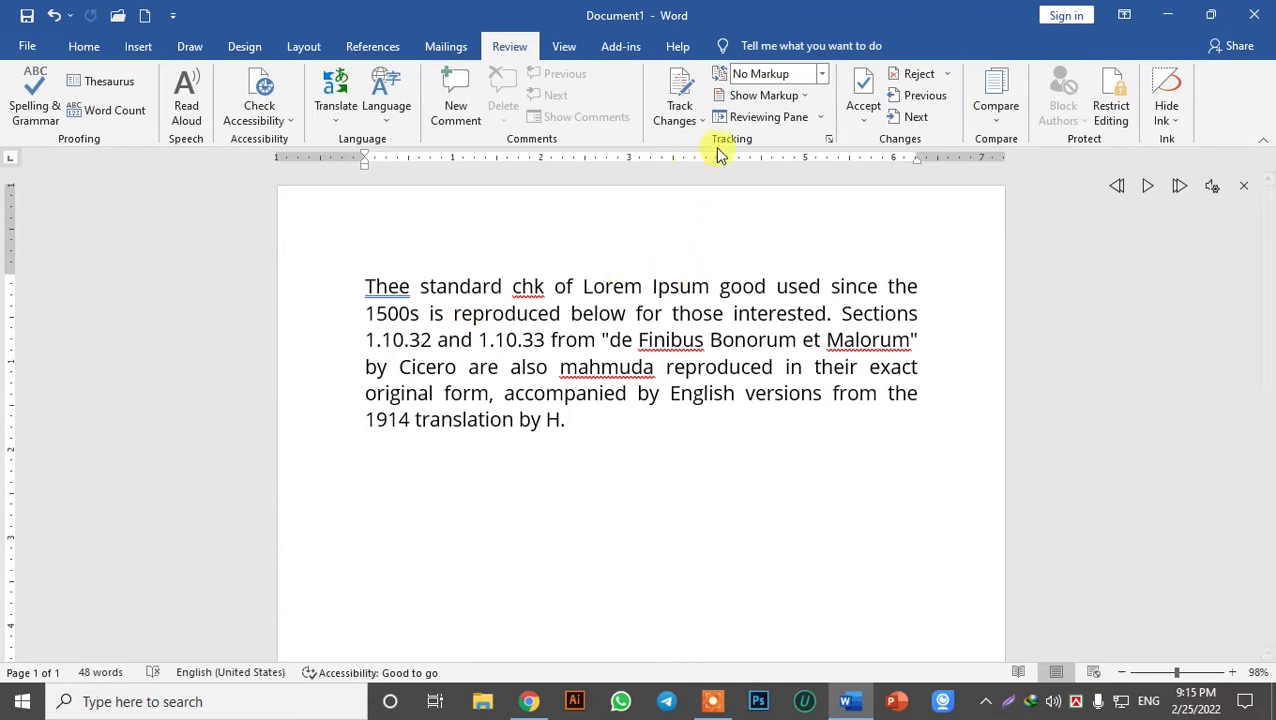
click(820, 74)
click(761, 116)
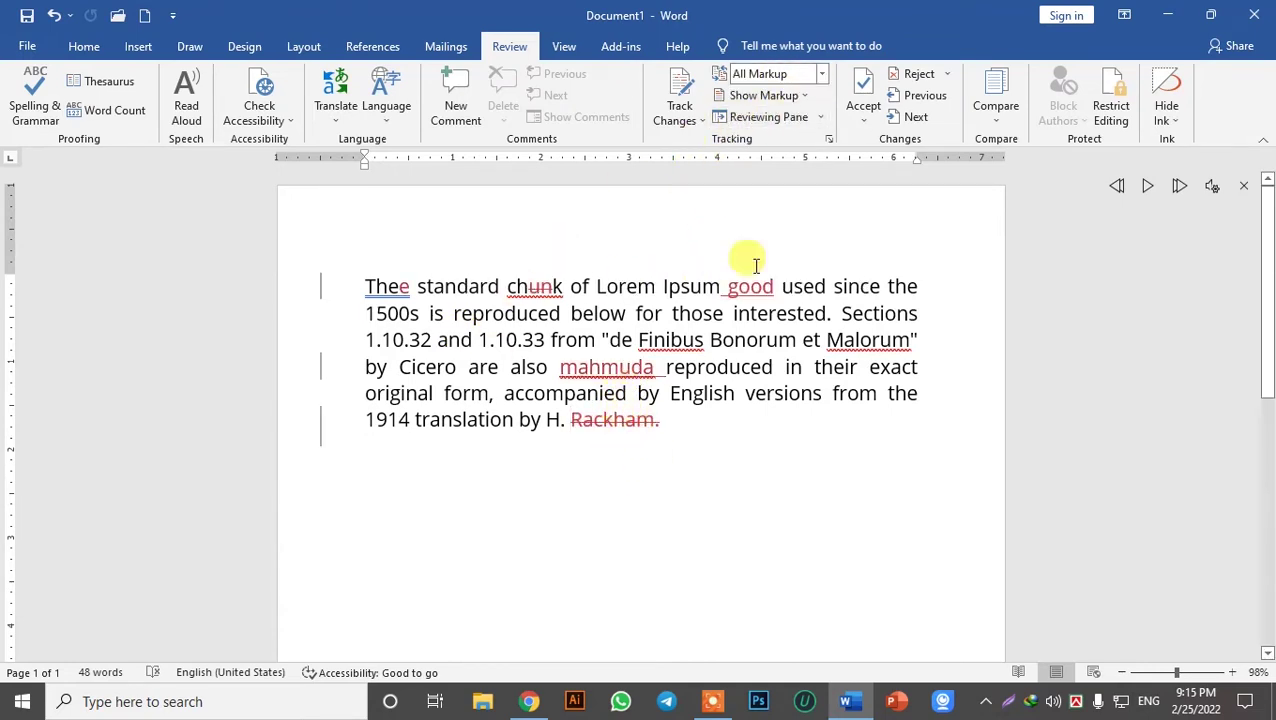
Display the Original version of the document and highlight its paragraph for review
click(821, 74)
click(772, 152)
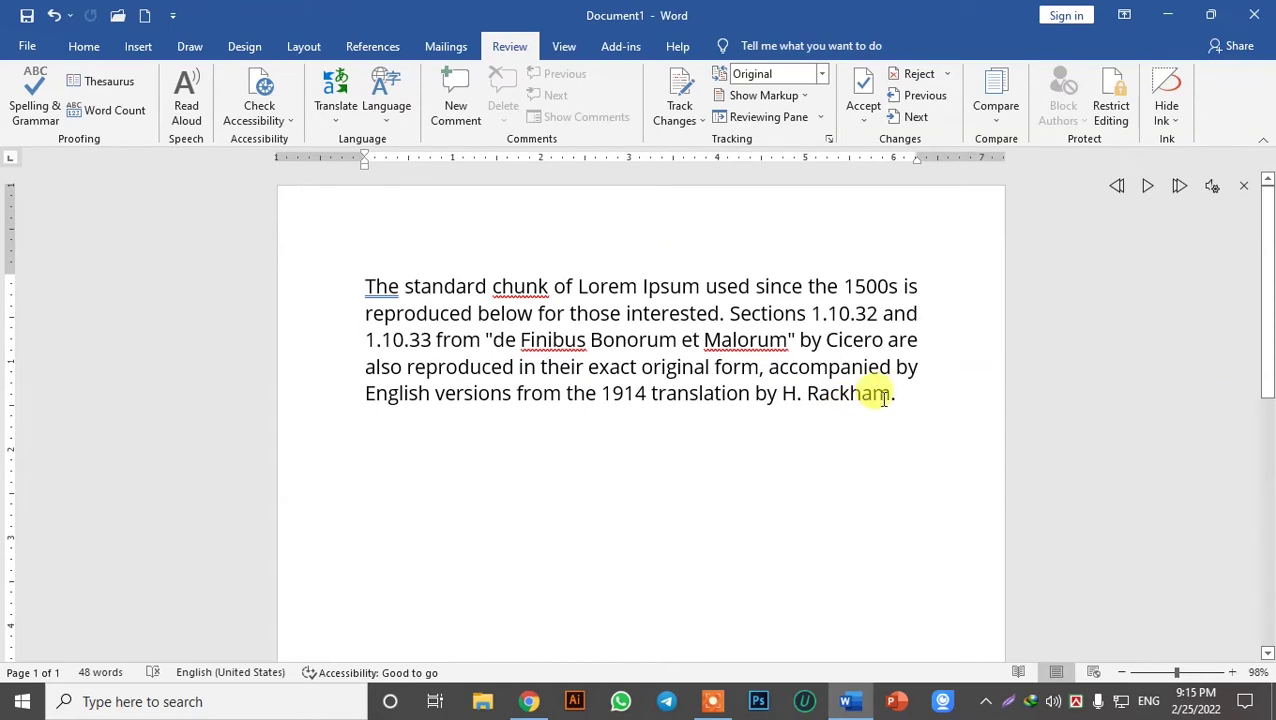
drag(883, 394, 365, 279)
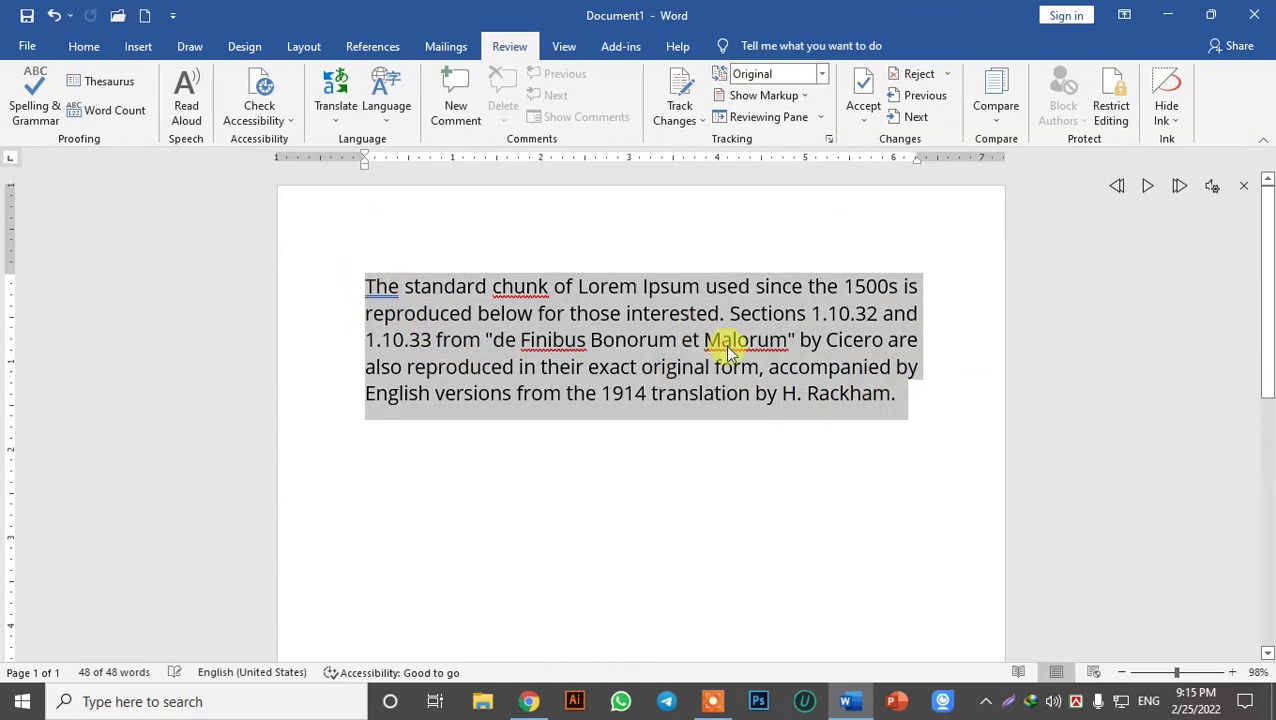
click(731, 341)
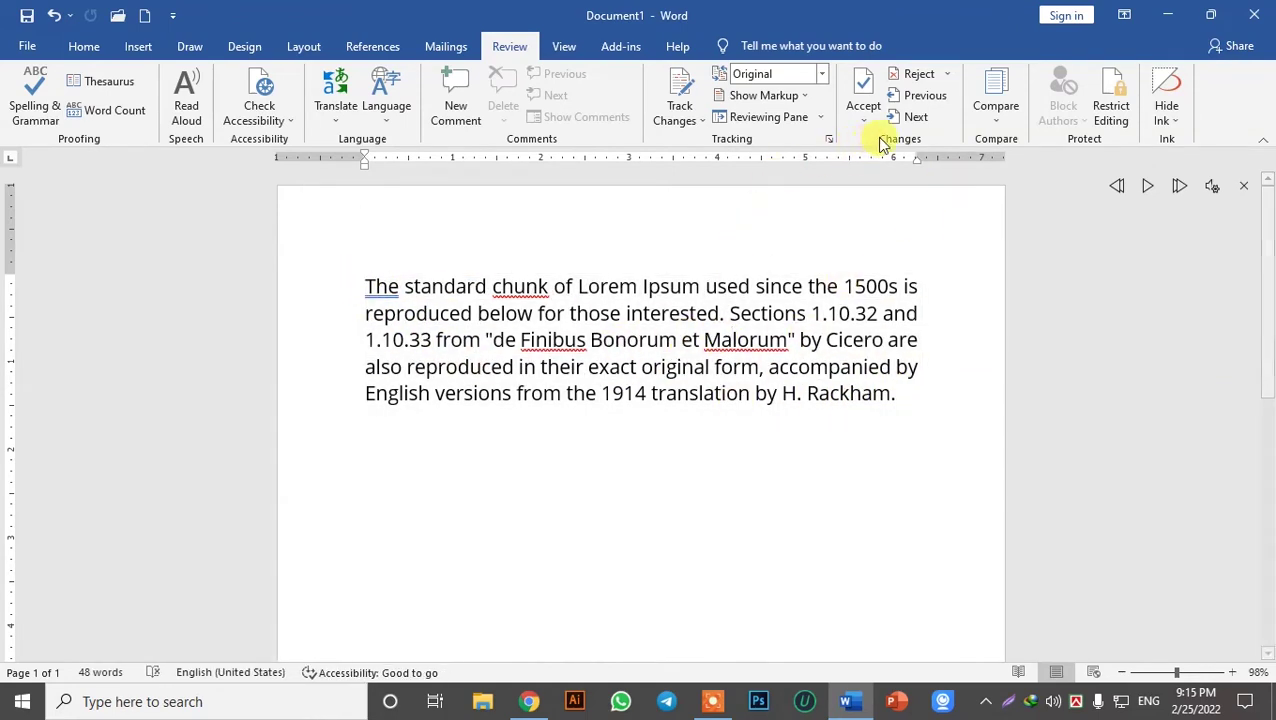
Toggle the display of comments in the markup and open the Reviewing Pane layout choices
click(768, 98)
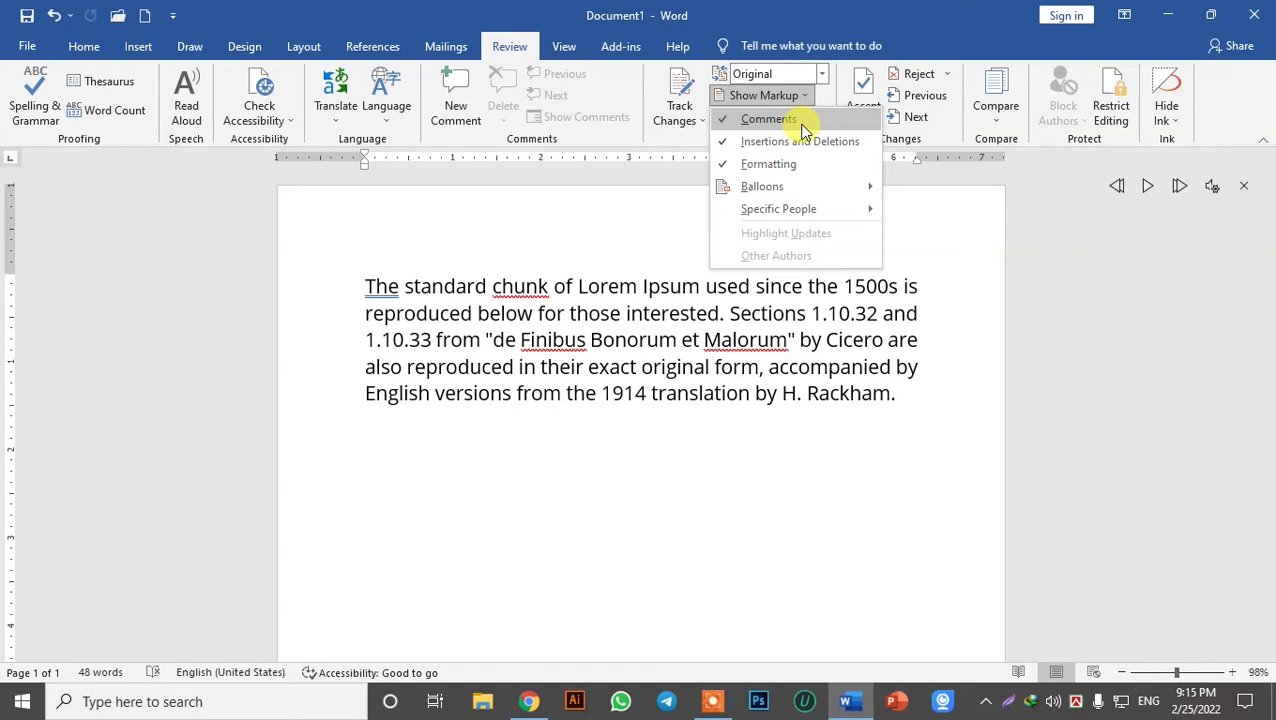
click(801, 127)
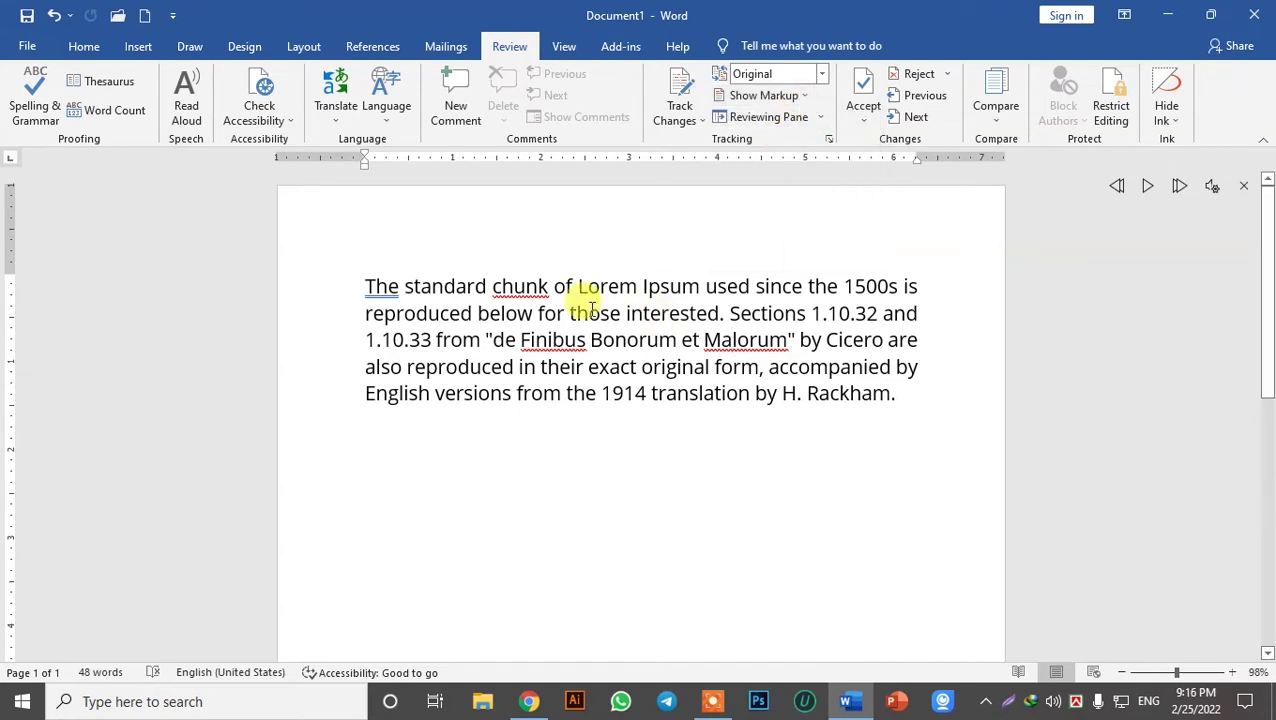
click(820, 119)
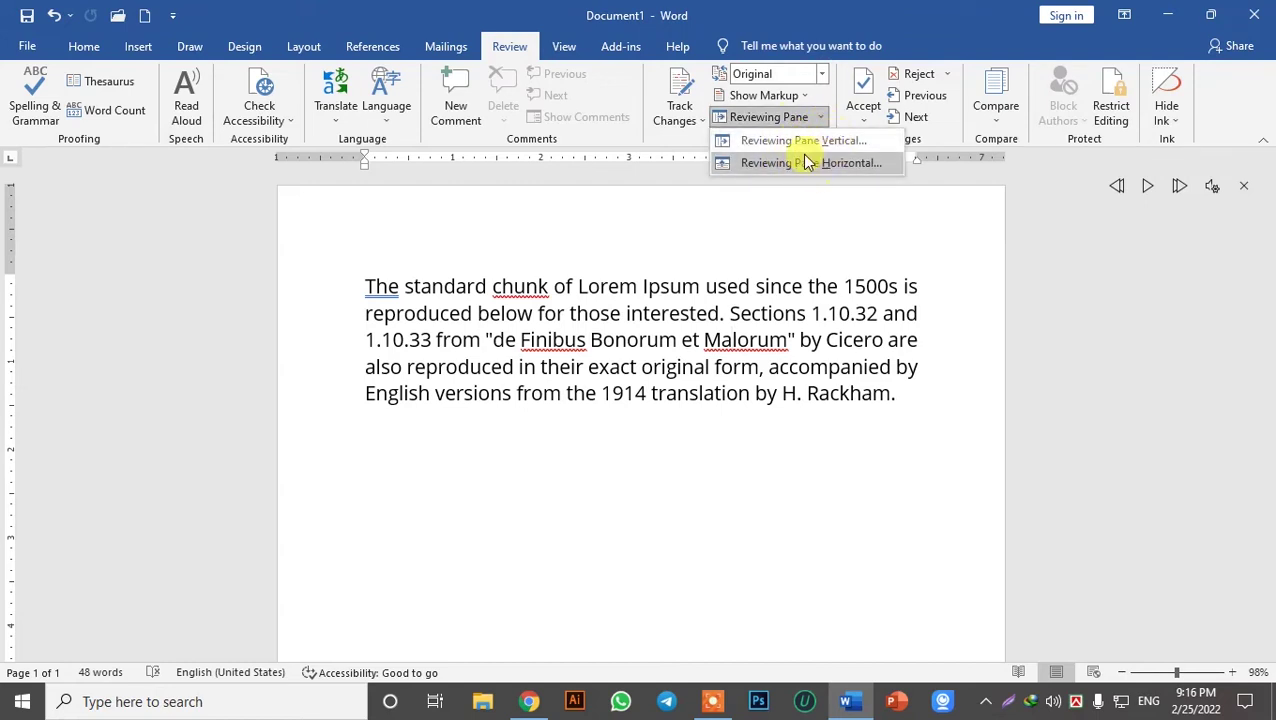
Show the changes in Simple Markup and switch the display to All Markup
click(823, 77)
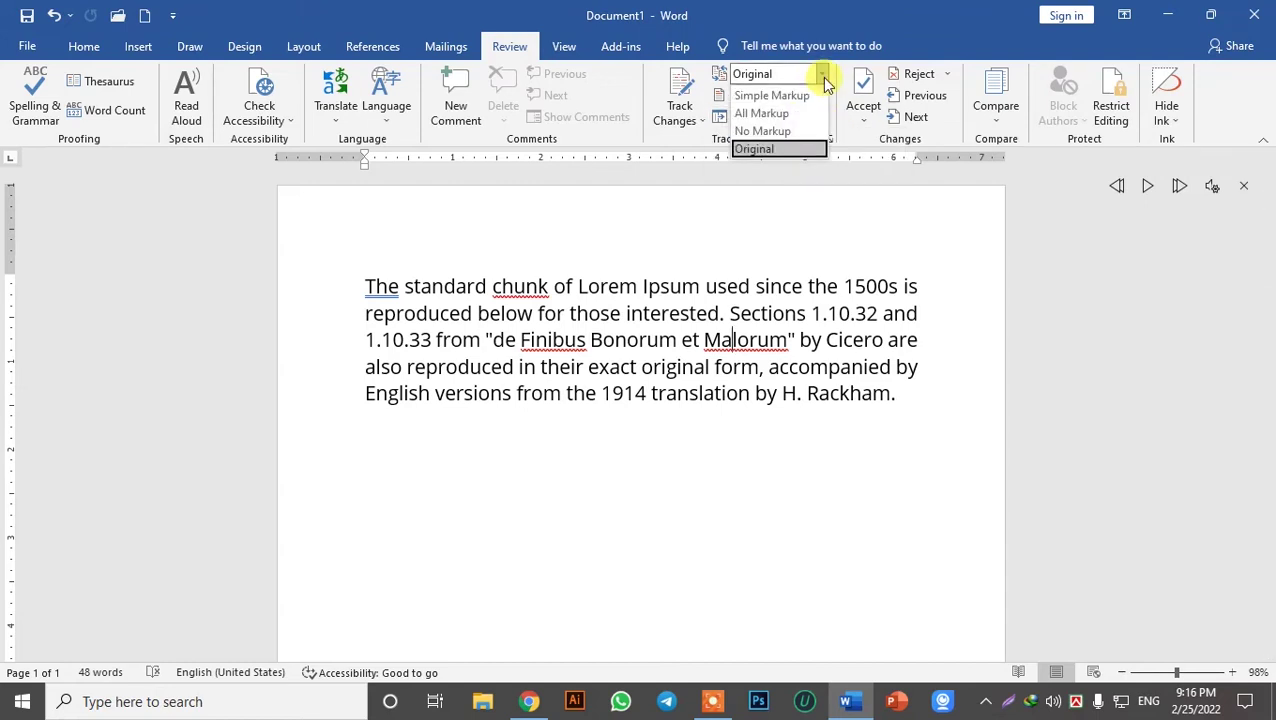
click(775, 95)
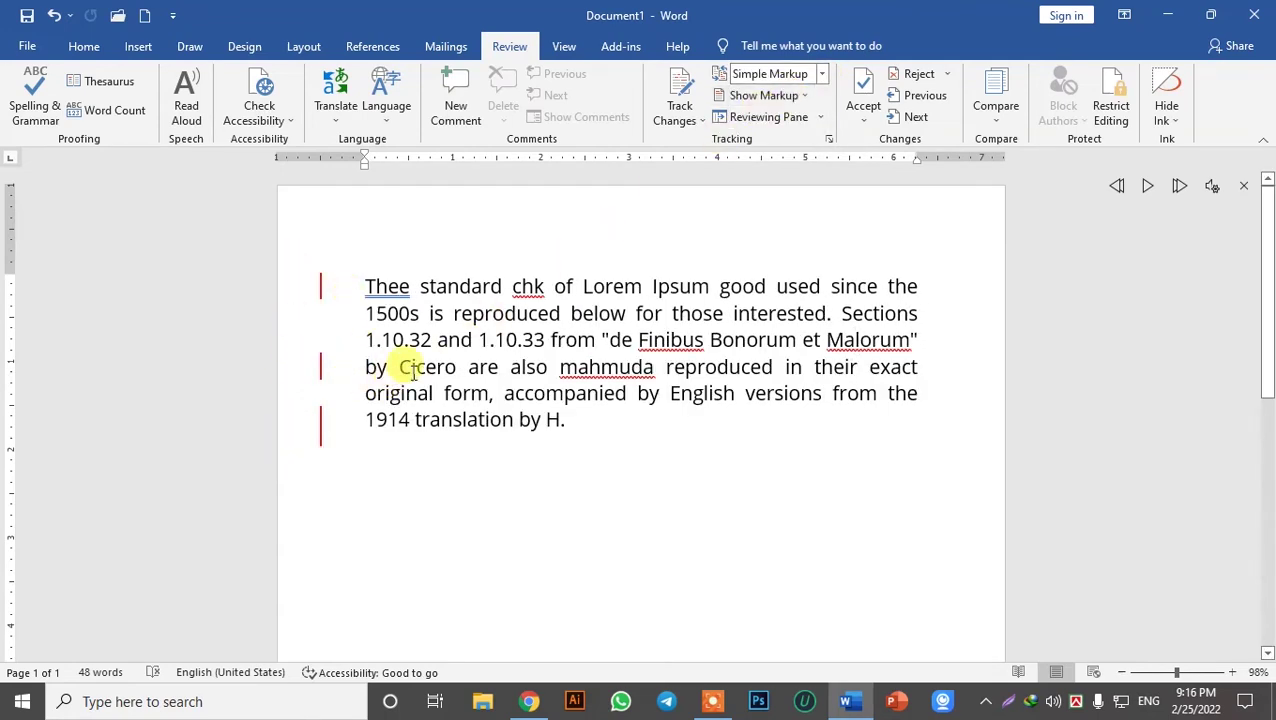
click(818, 76)
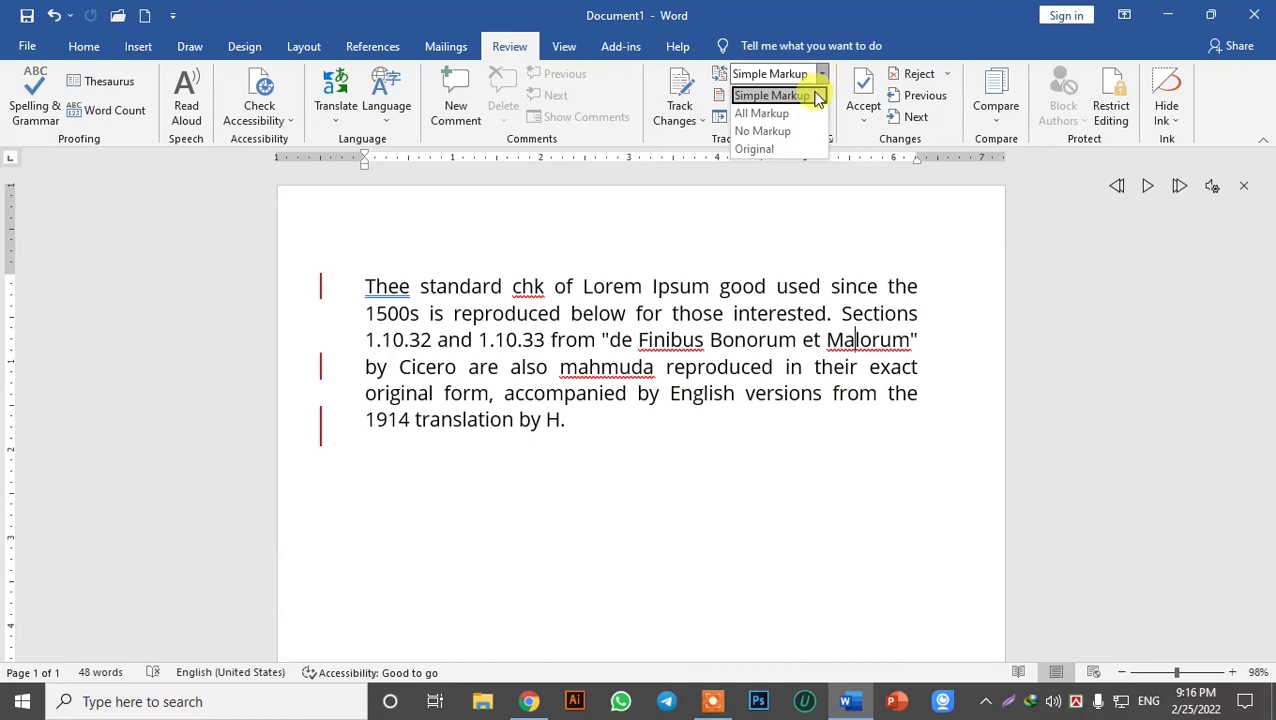
click(770, 116)
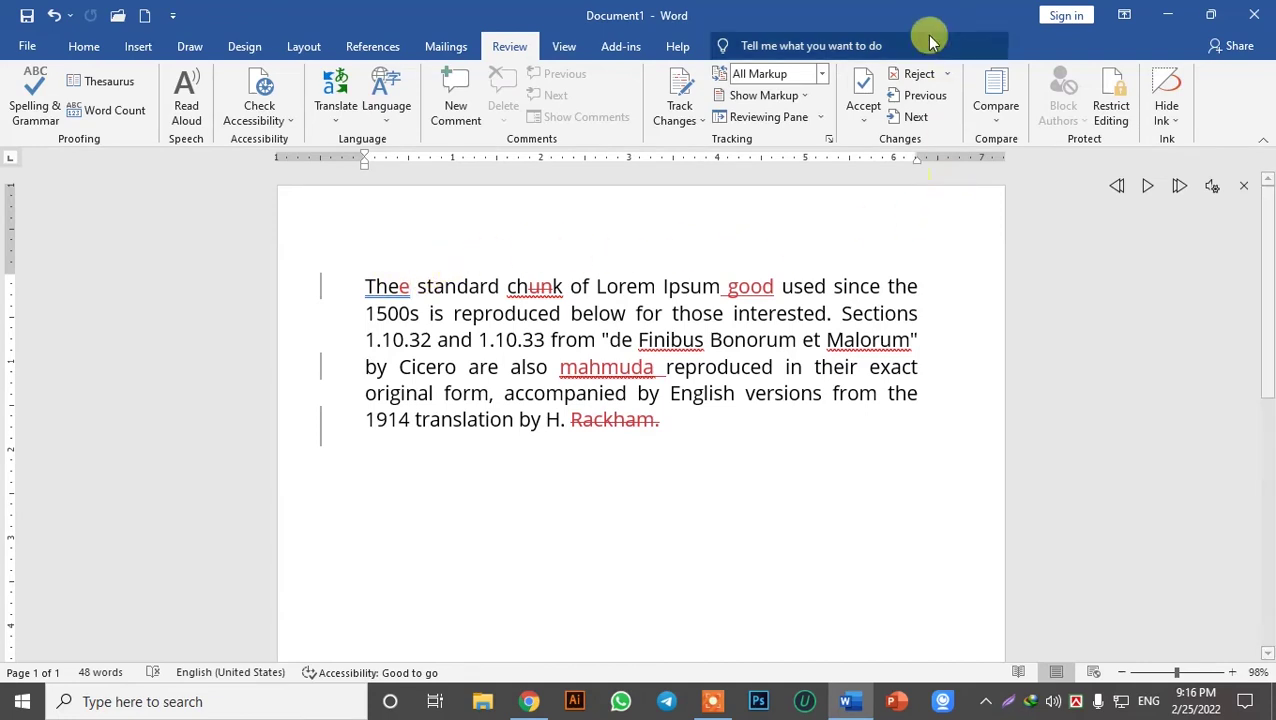
Reject the tracked deletion in "chunk" and accept the insertions of "good" and the first name
click(912, 73)
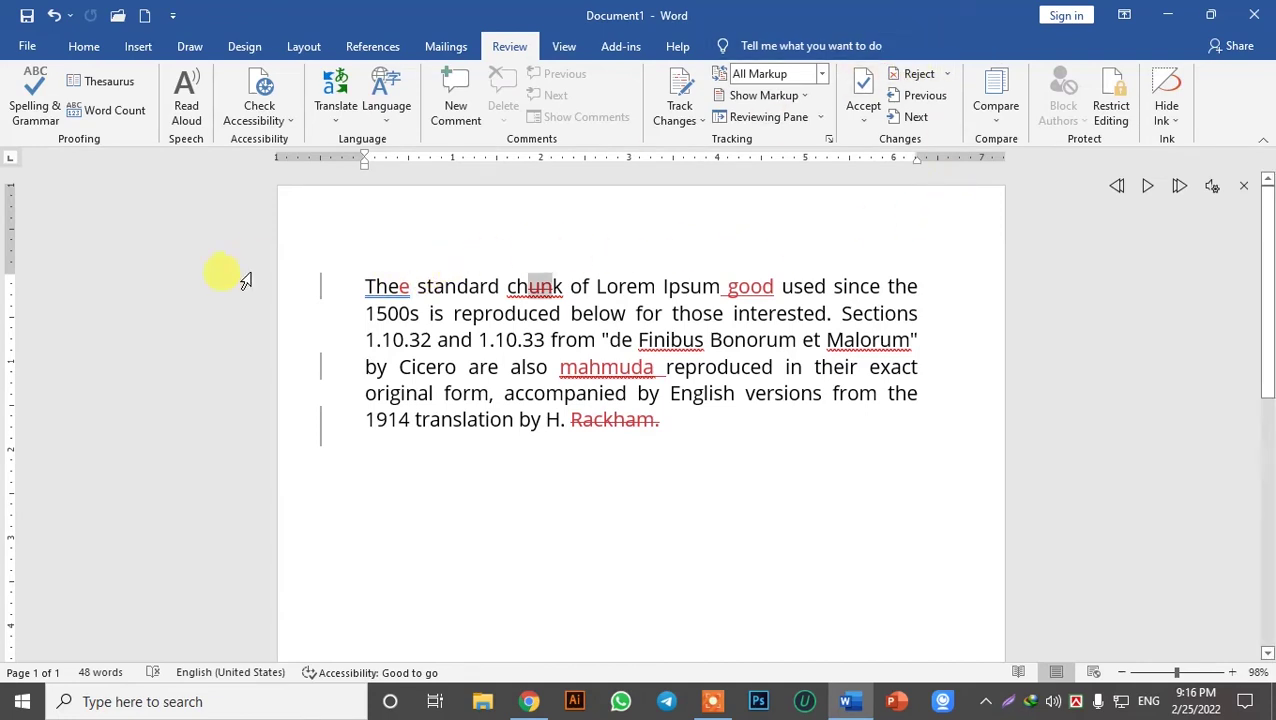
click(910, 74)
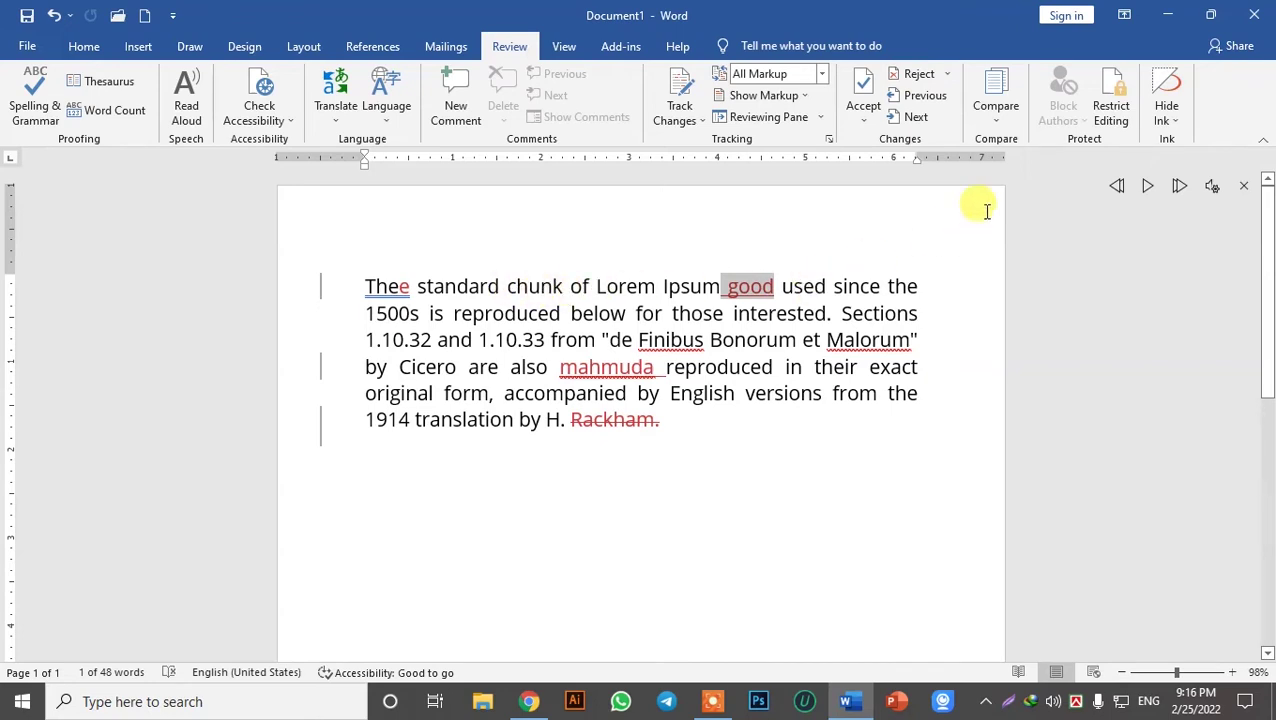
click(863, 88)
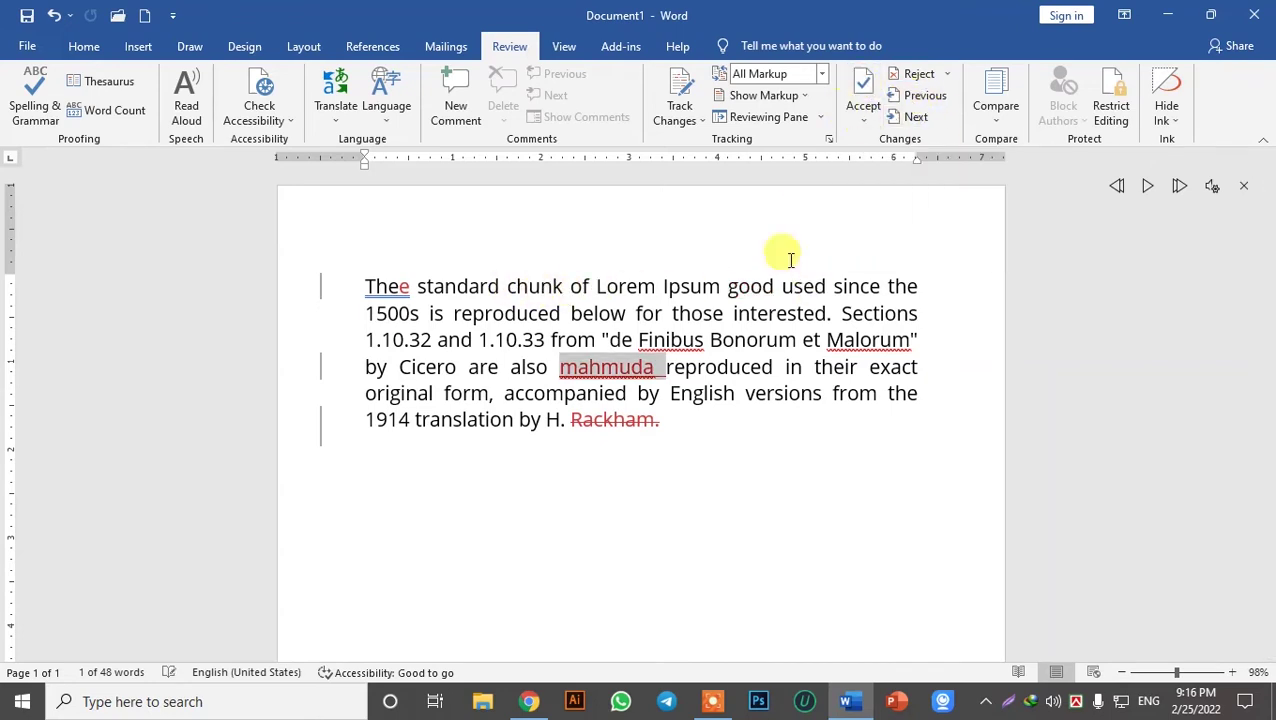
click(861, 102)
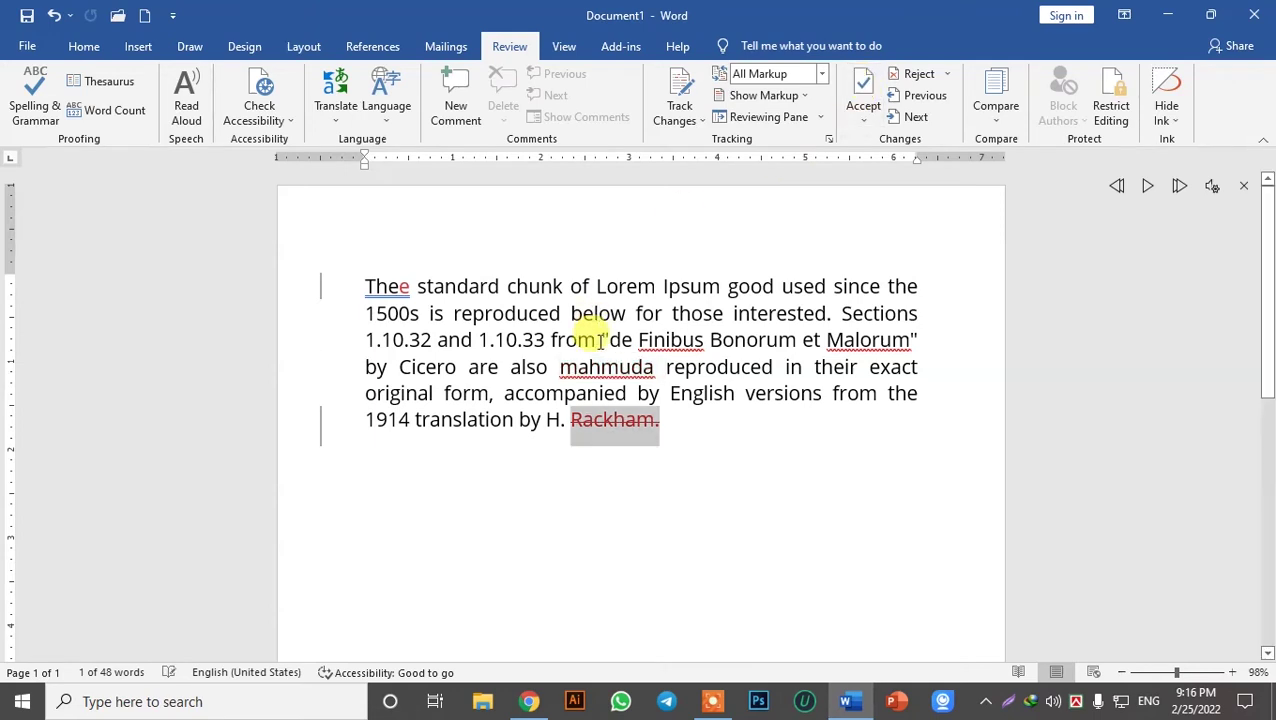
Step back and forth through the remaining tracked changes in the paragraph
click(912, 97)
click(910, 118)
click(908, 112)
click(914, 106)
click(915, 104)
click(918, 116)
click(920, 97)
click(920, 100)
click(920, 104)
Accept the extra "e" in the first word and reject the deletion of the surname at the paragraph's end
click(863, 86)
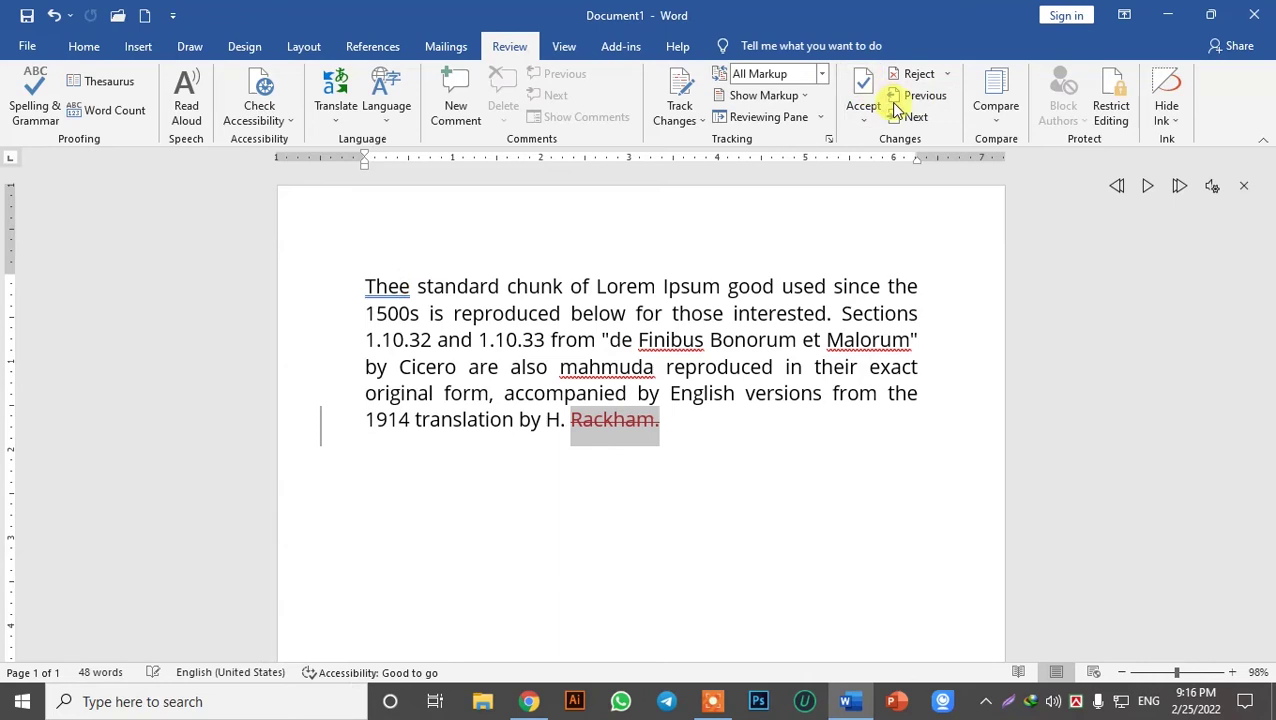
click(906, 74)
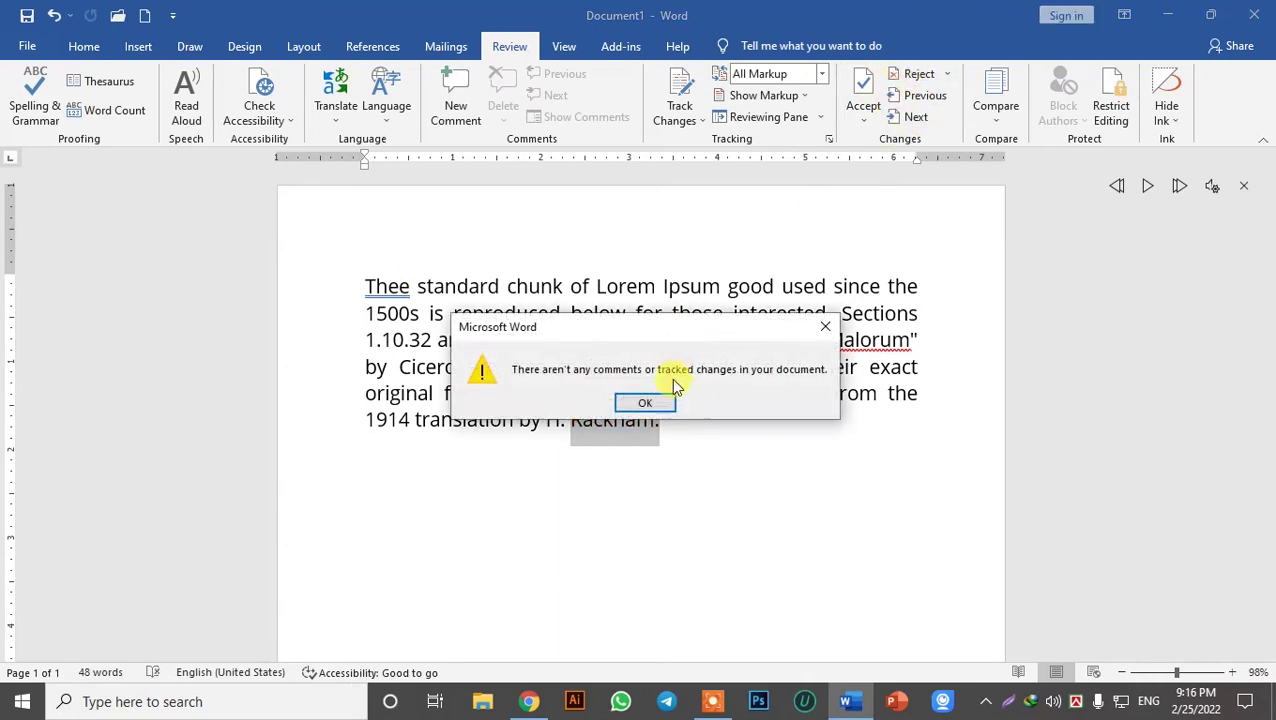
click(646, 402)
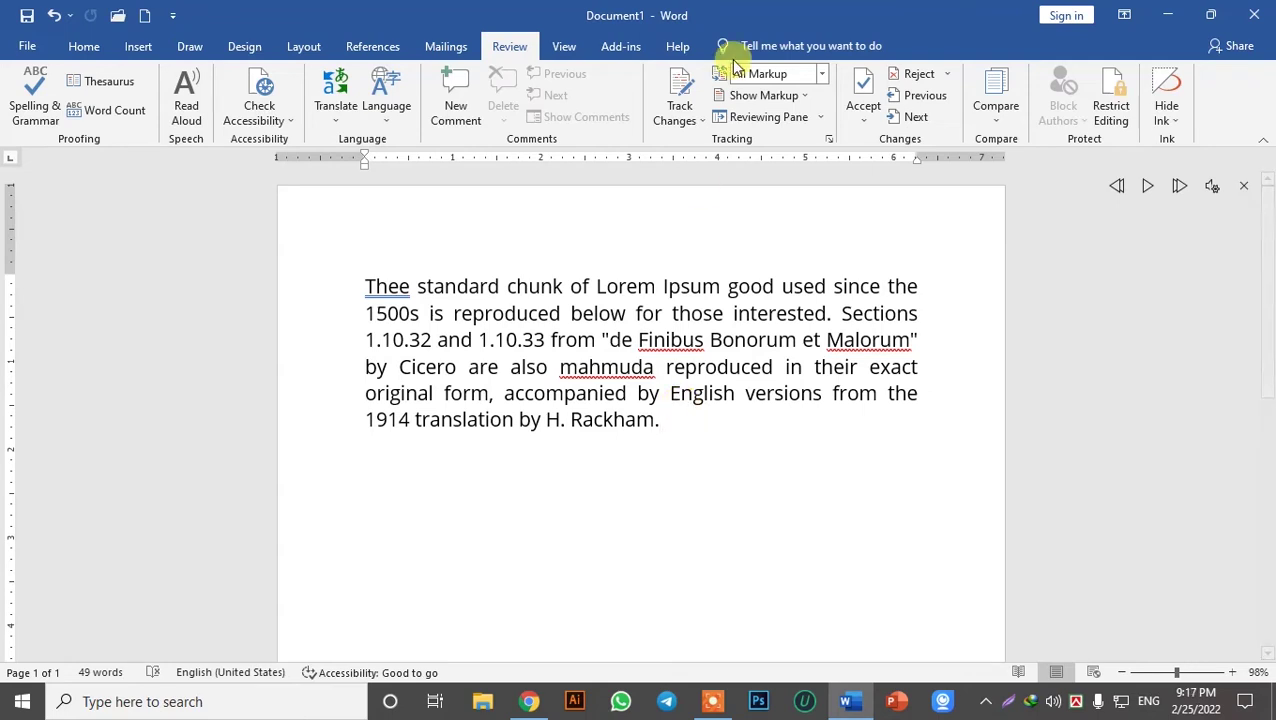
click(980, 117)
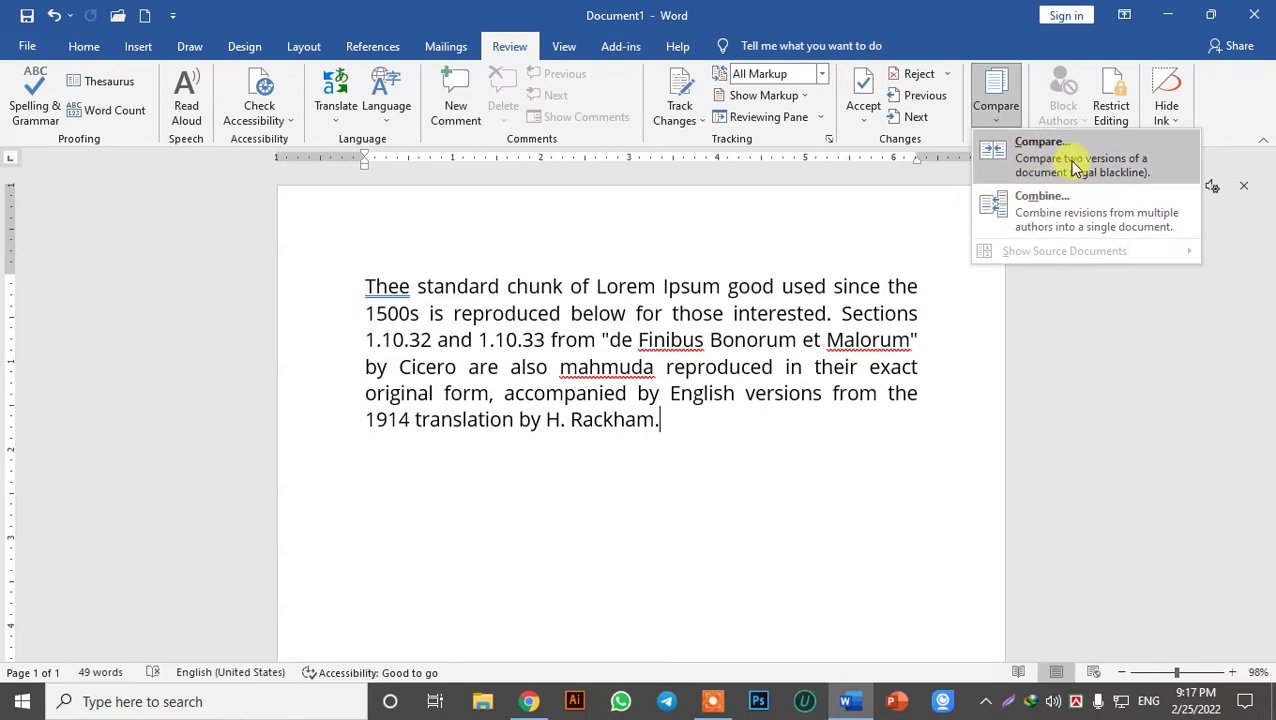
click(1075, 168)
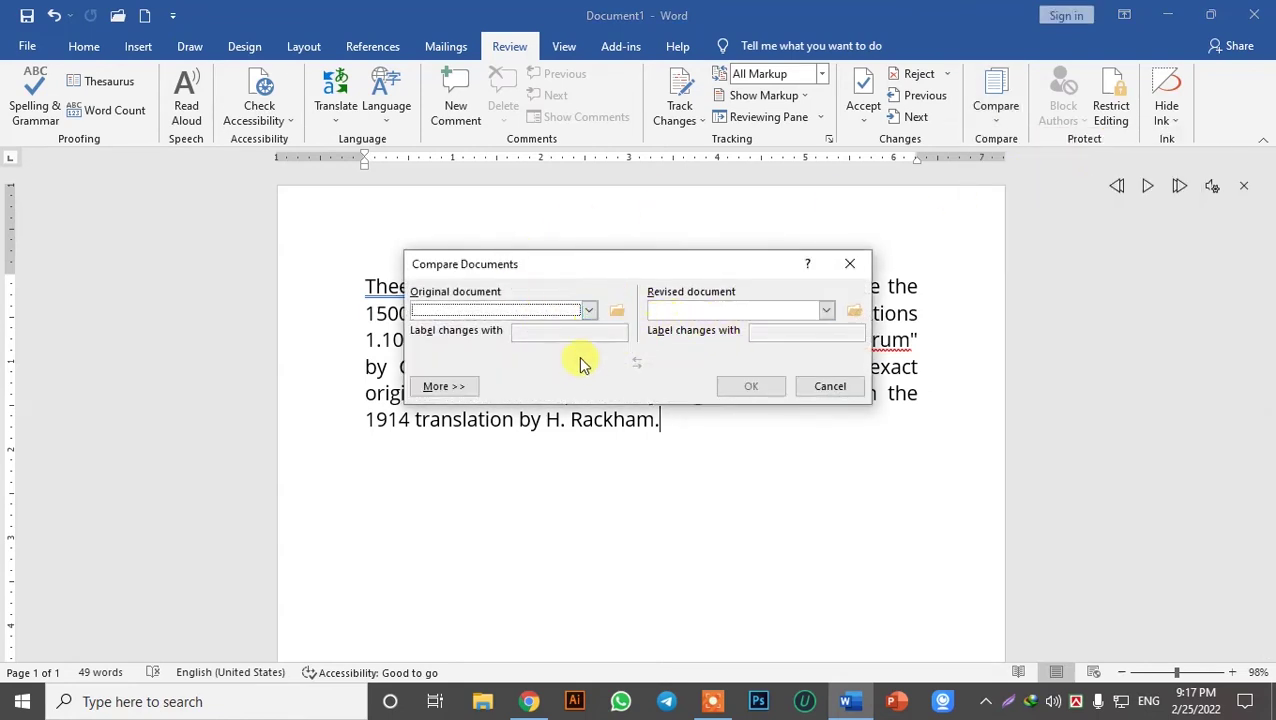
click(589, 310)
scroll(535, 362, down, 3)
scroll(519, 362, up, 3)
click(497, 340)
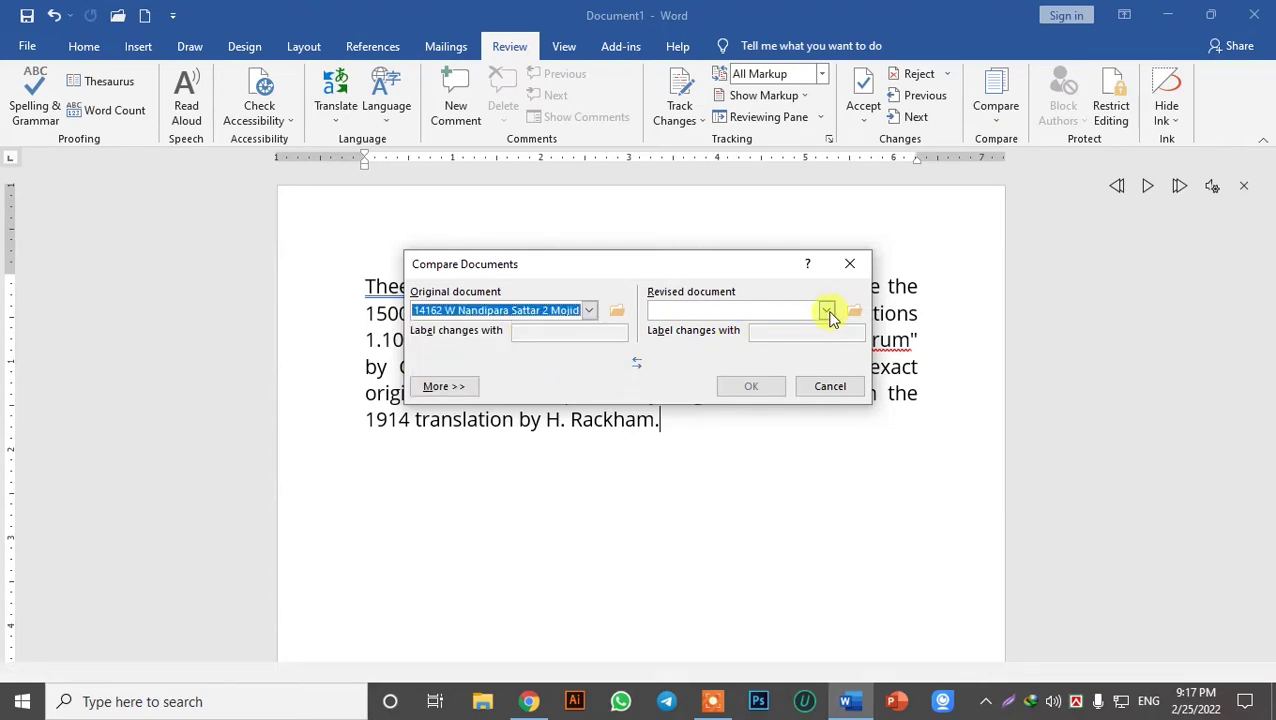
click(828, 311)
click(748, 350)
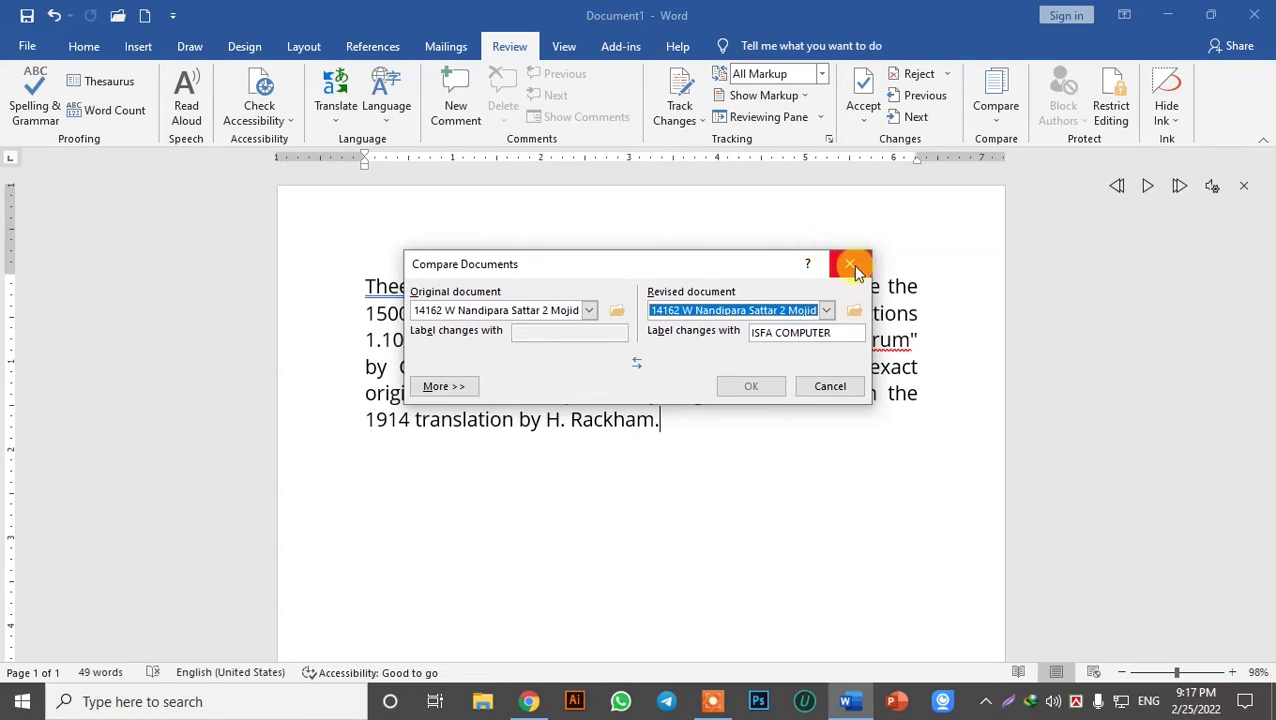
click(851, 266)
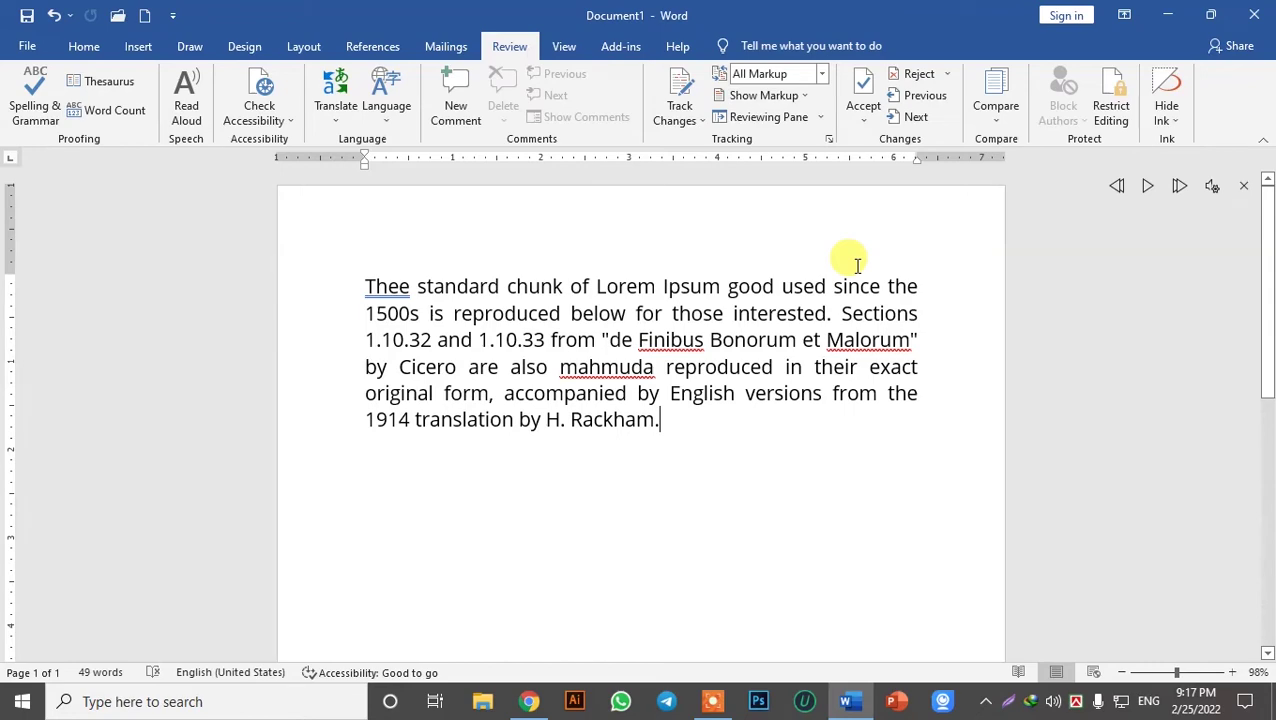
Save the document to the Desktop as a Word document named "tow"
click(30, 47)
click(80, 297)
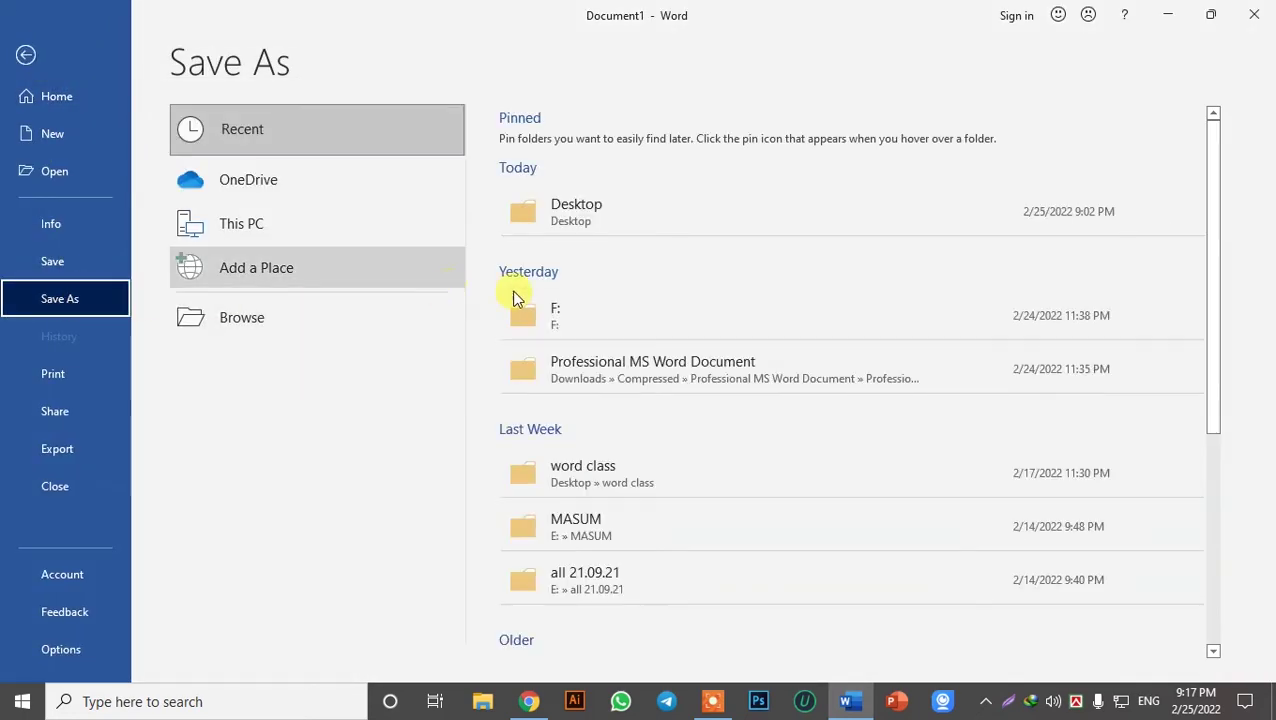
scroll(800, 470, down, 2)
click(270, 320)
scroll(70, 160, up, 3)
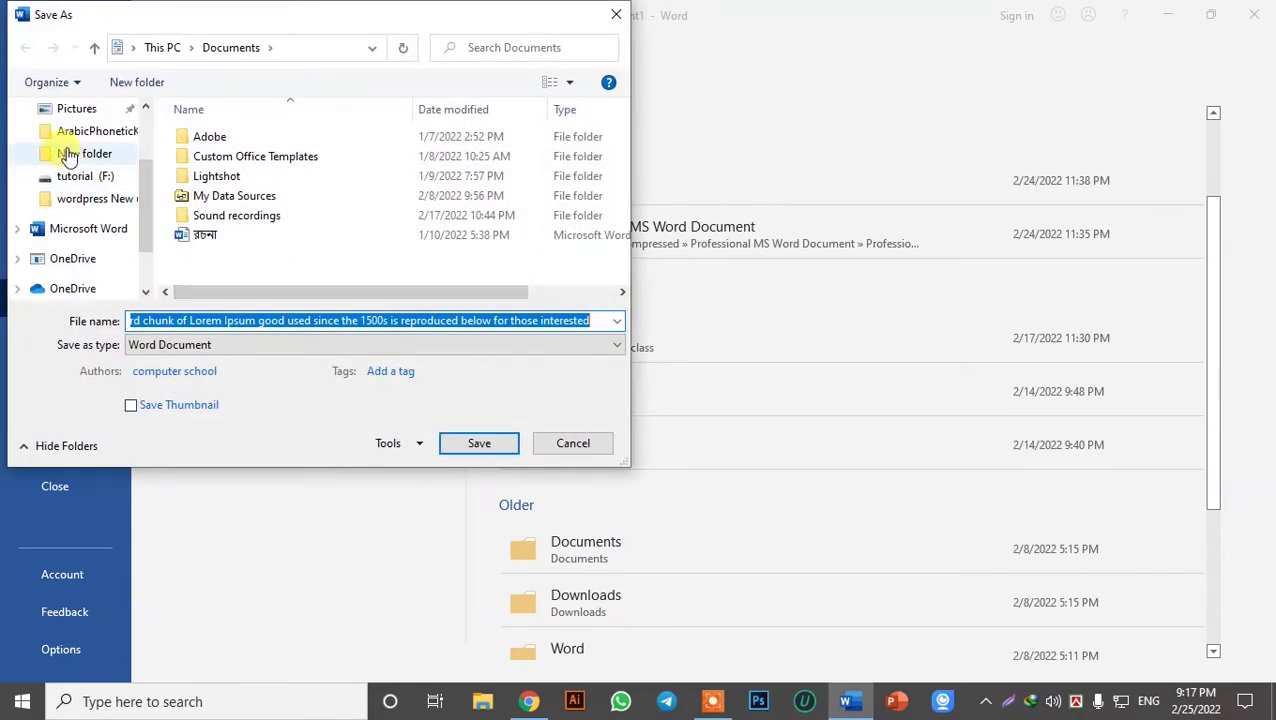
click(84, 112)
click(305, 319)
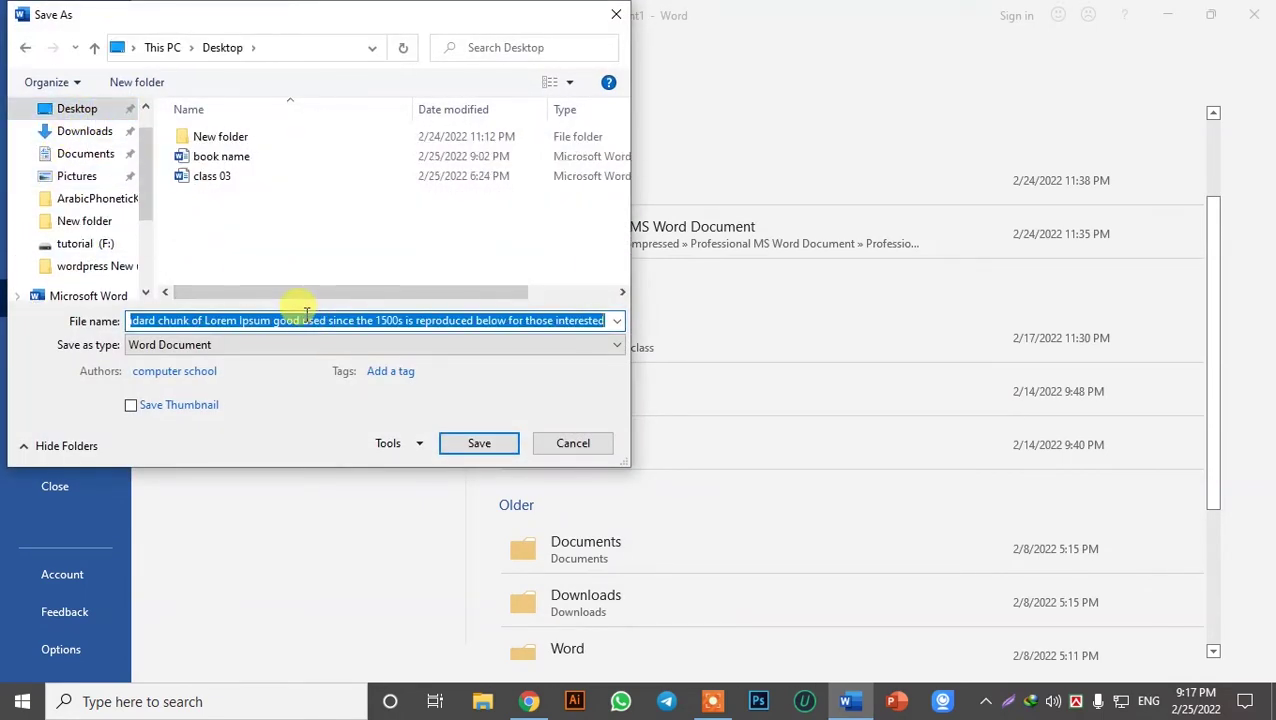
key(BackSpace)
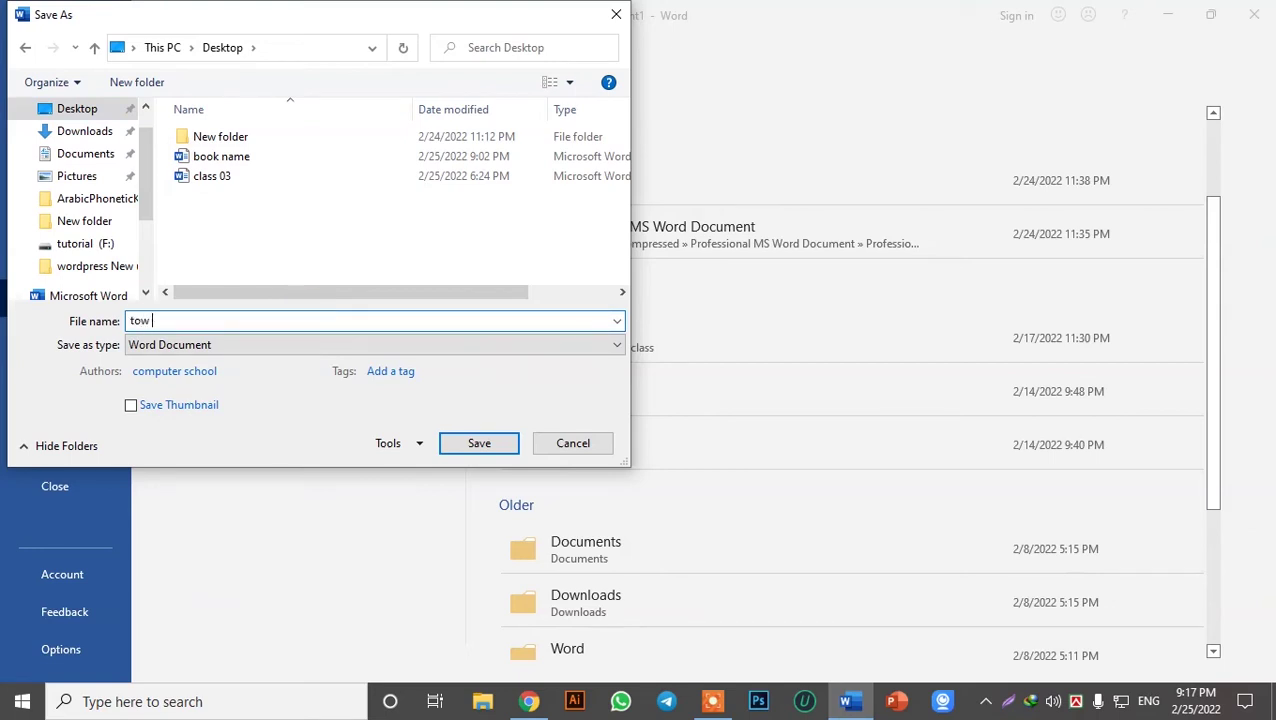
click(479, 443)
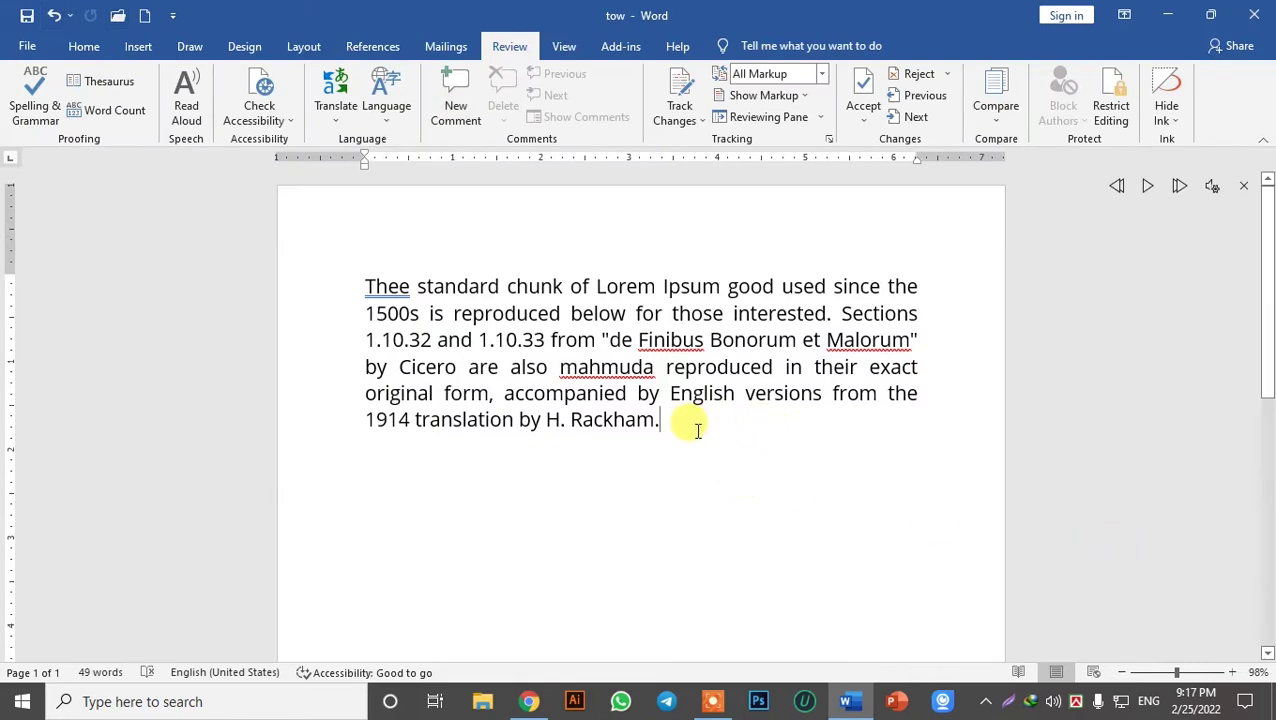
Append "hello" to the end of the paragraph, save the document and check its file on the desktop
text(hello)
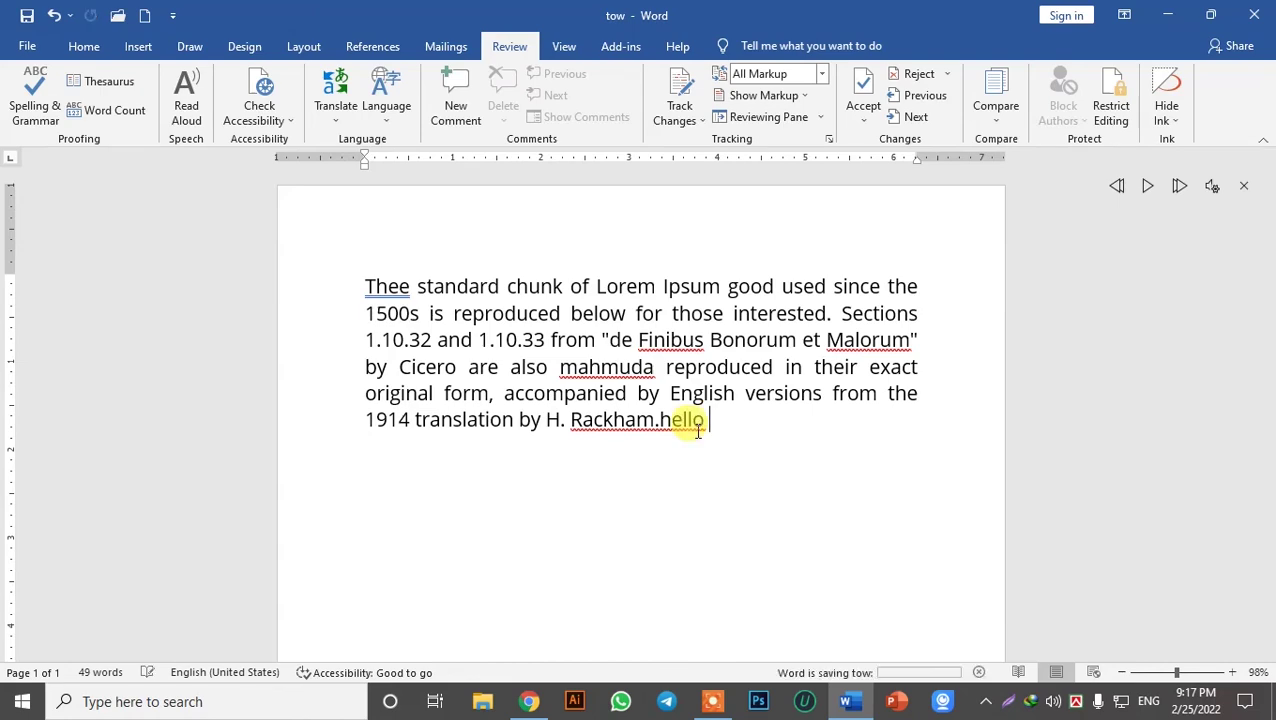
click(1167, 15)
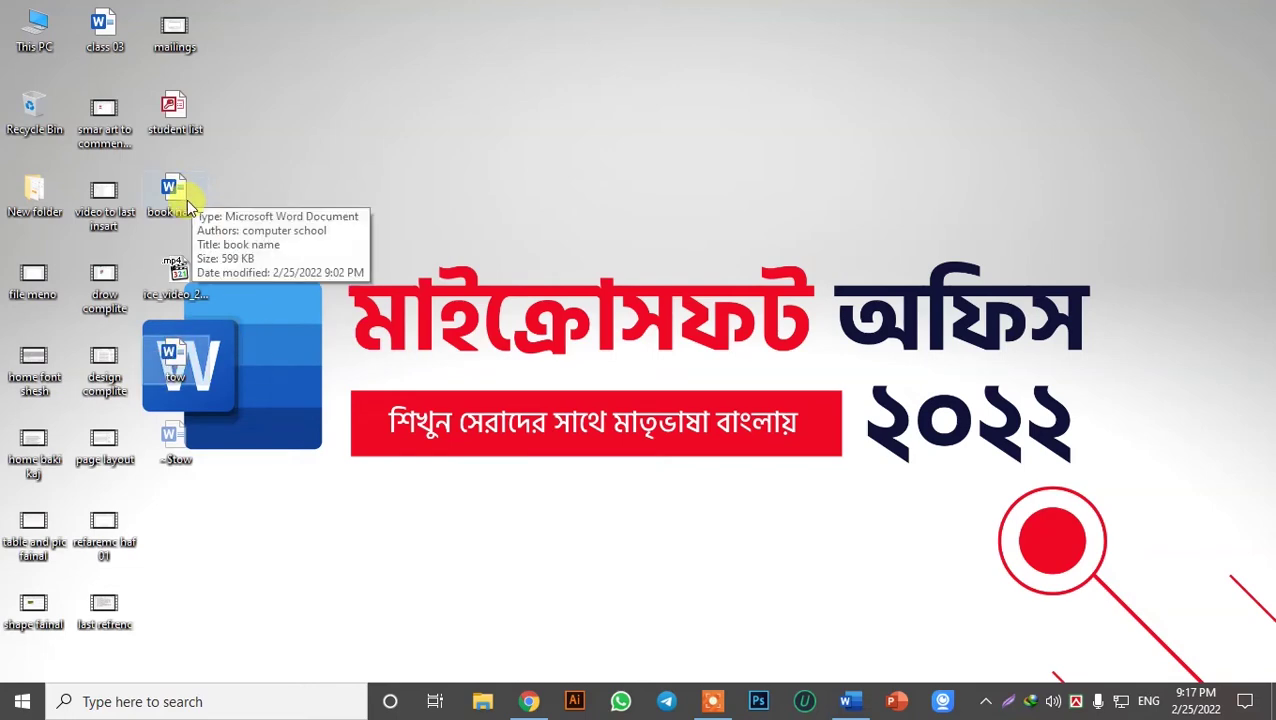
click(848, 702)
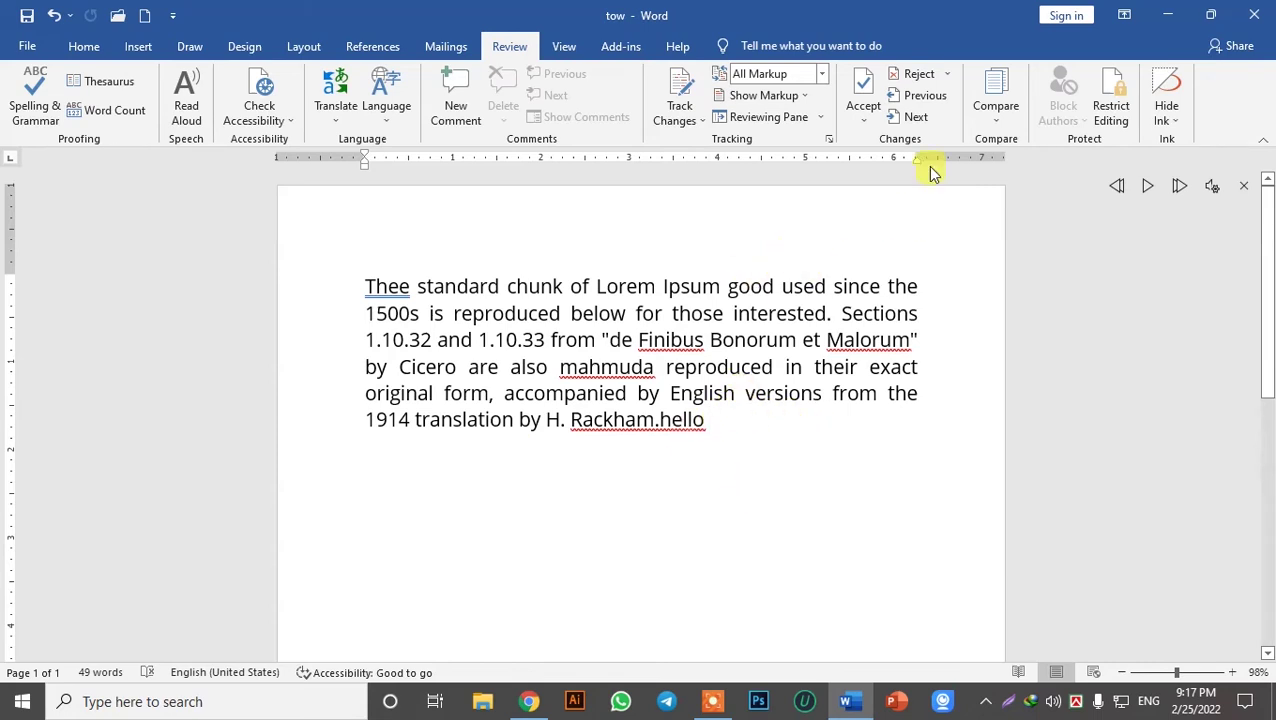
click(996, 100)
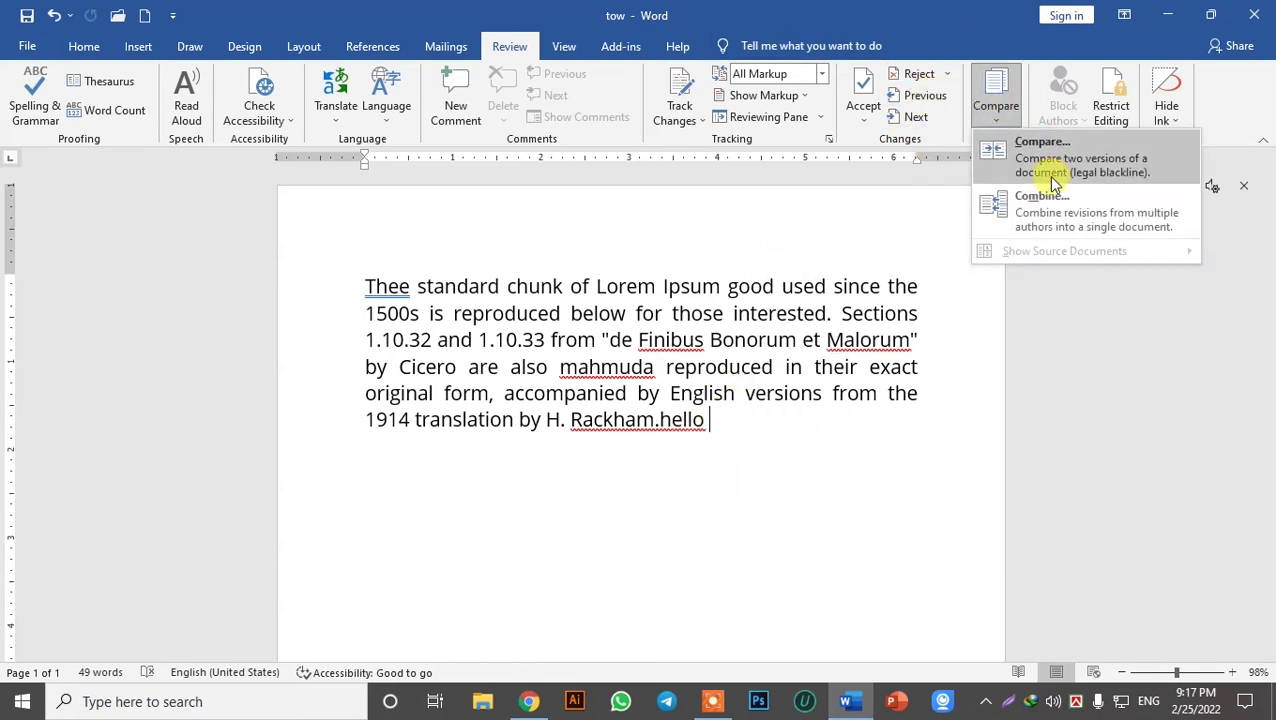
click(1089, 162)
click(588, 311)
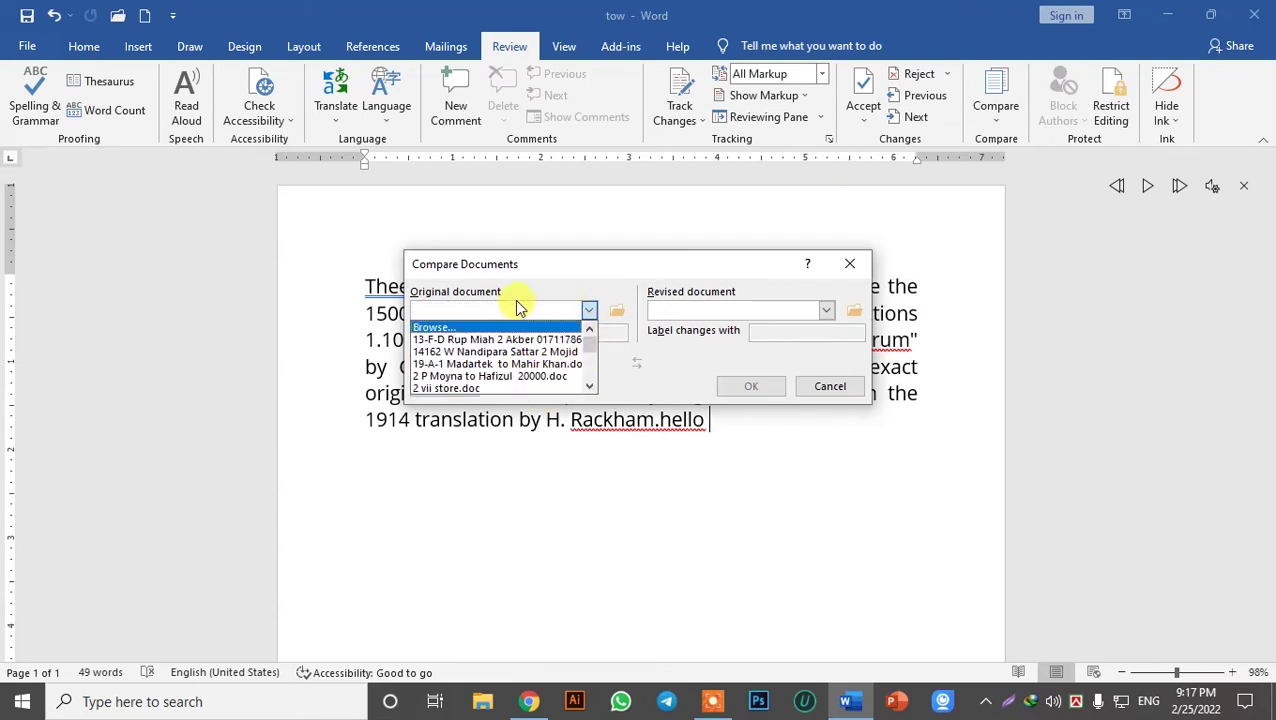
scroll(540, 330, down, 1)
scroll(590, 312, up, 1)
scroll(498, 330, up, 1)
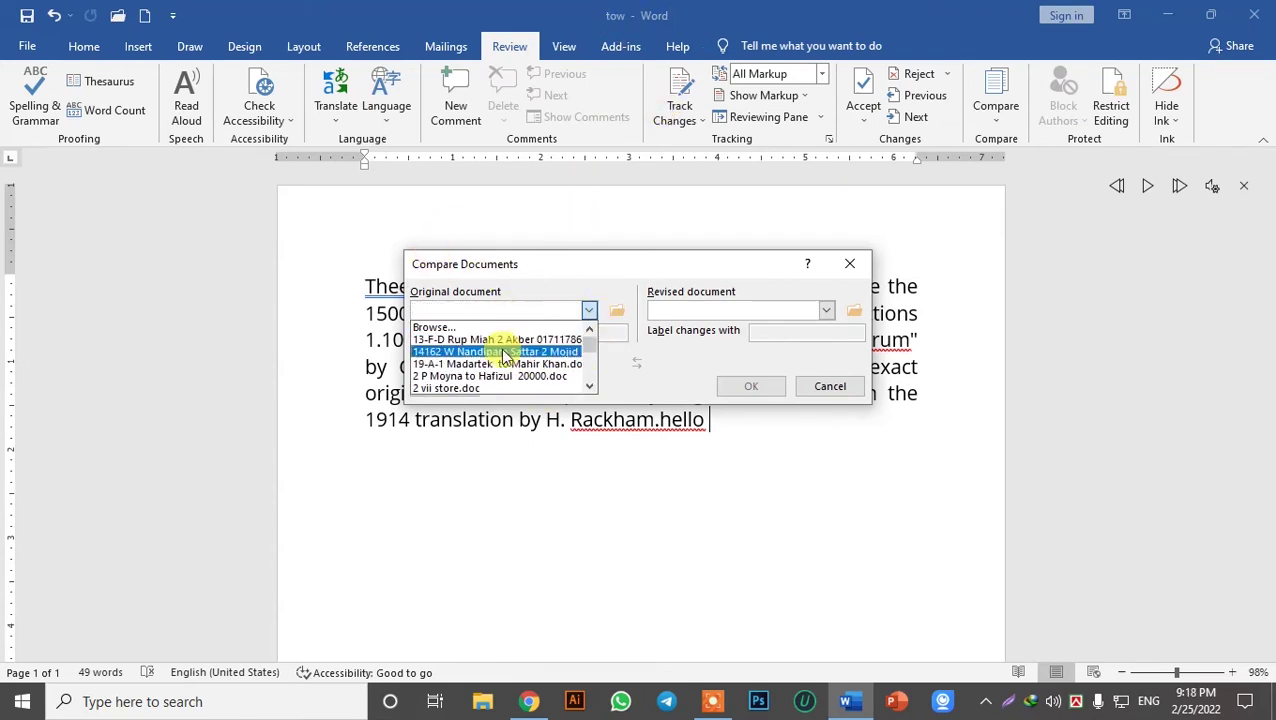
scroll(498, 340, down, 1)
scroll(498, 370, down, 5)
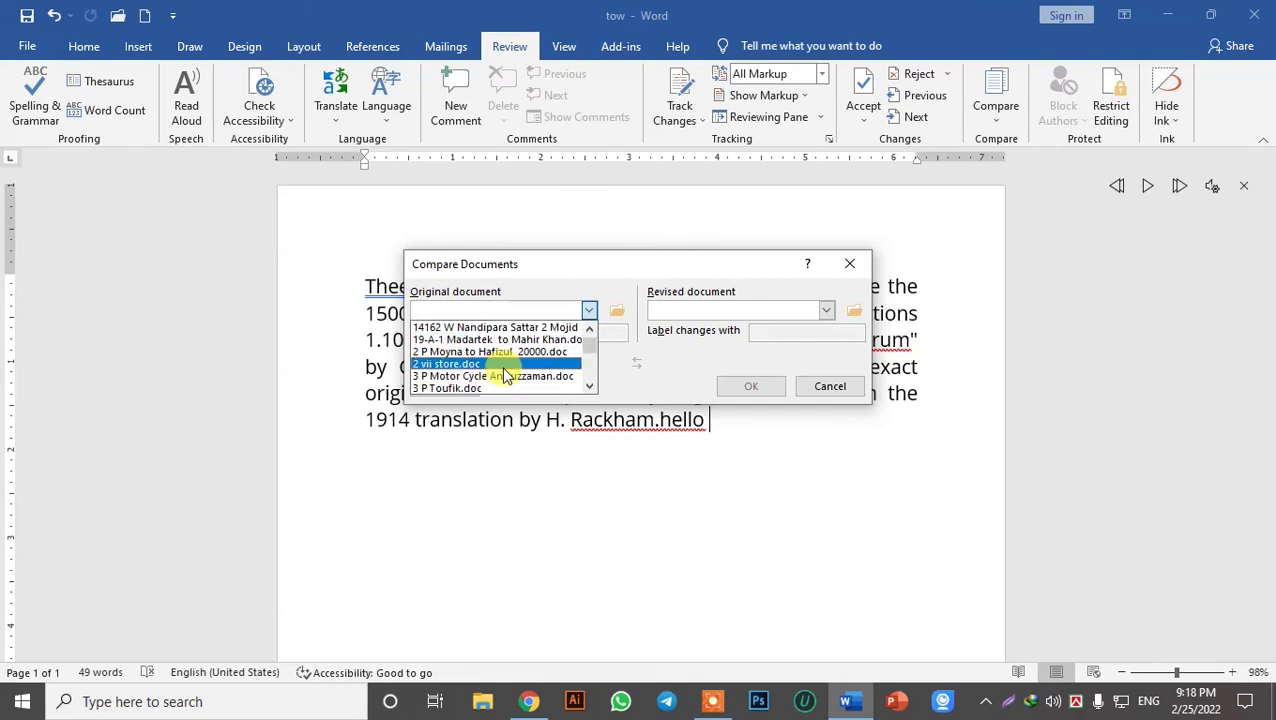
scroll(510, 365, down, 6)
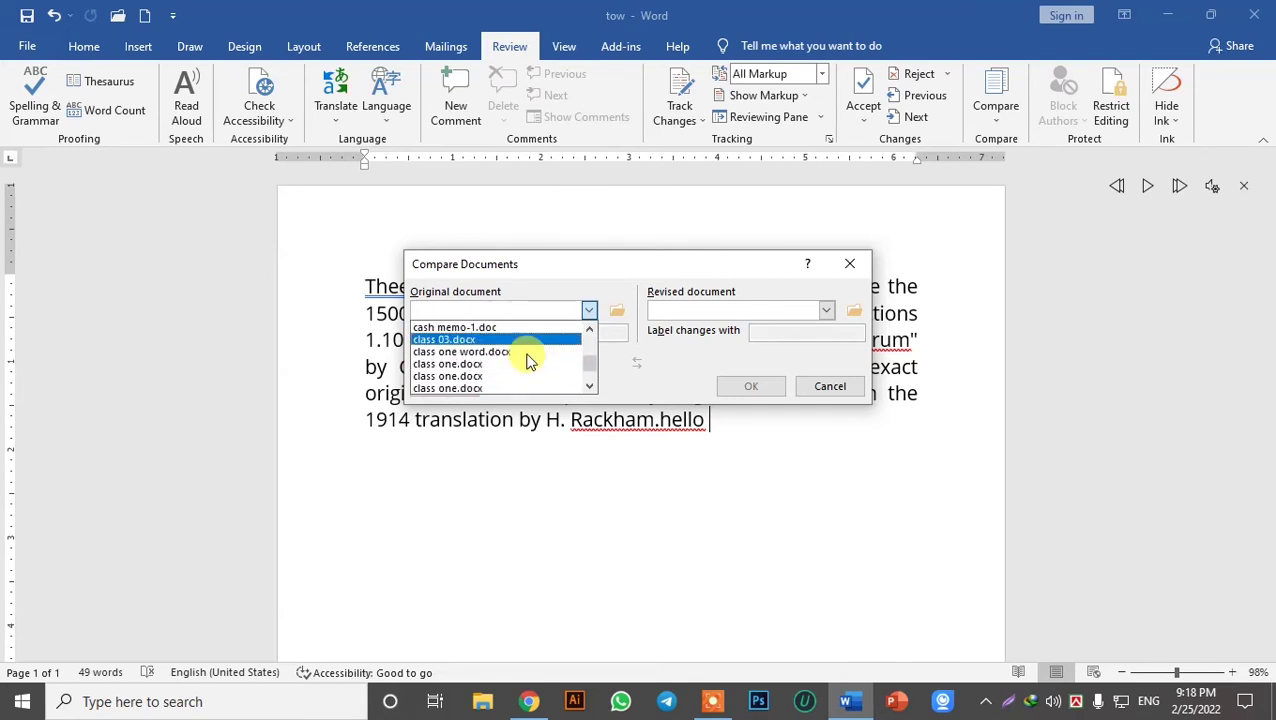
click(620, 316)
scroll(480, 345, up, 3)
click(492, 347)
click(604, 396)
click(876, 619)
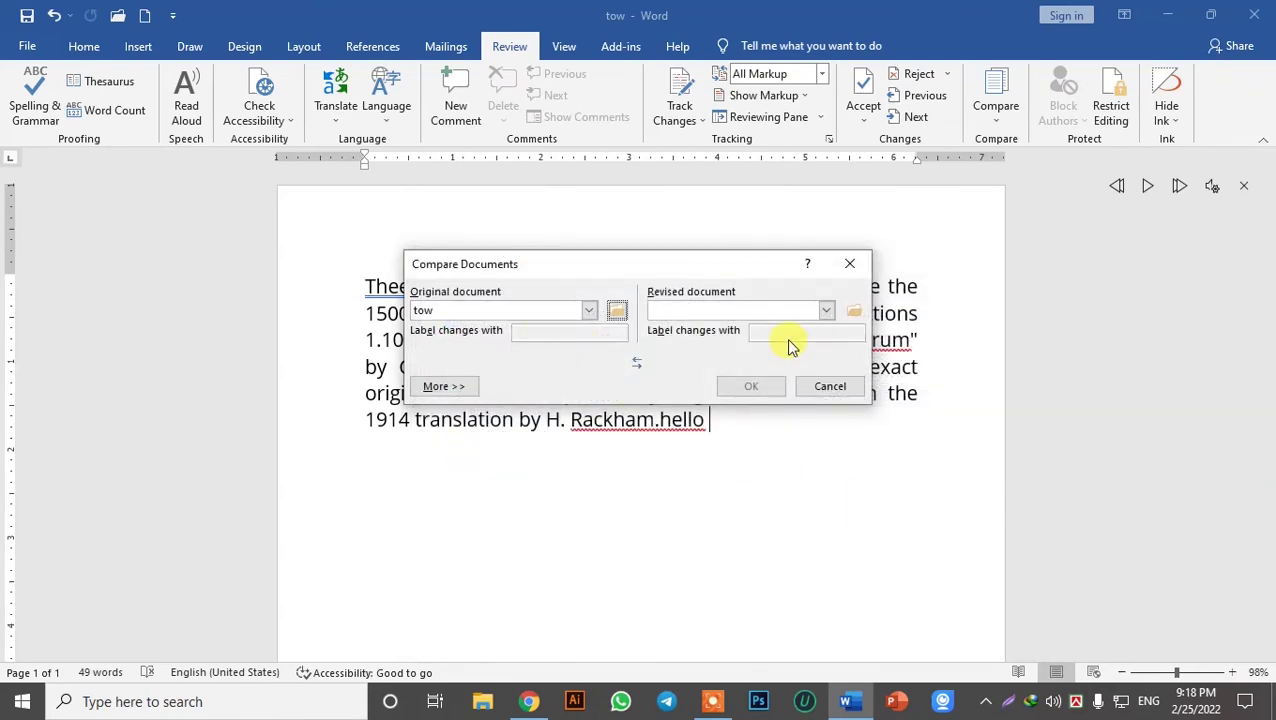
click(826, 312)
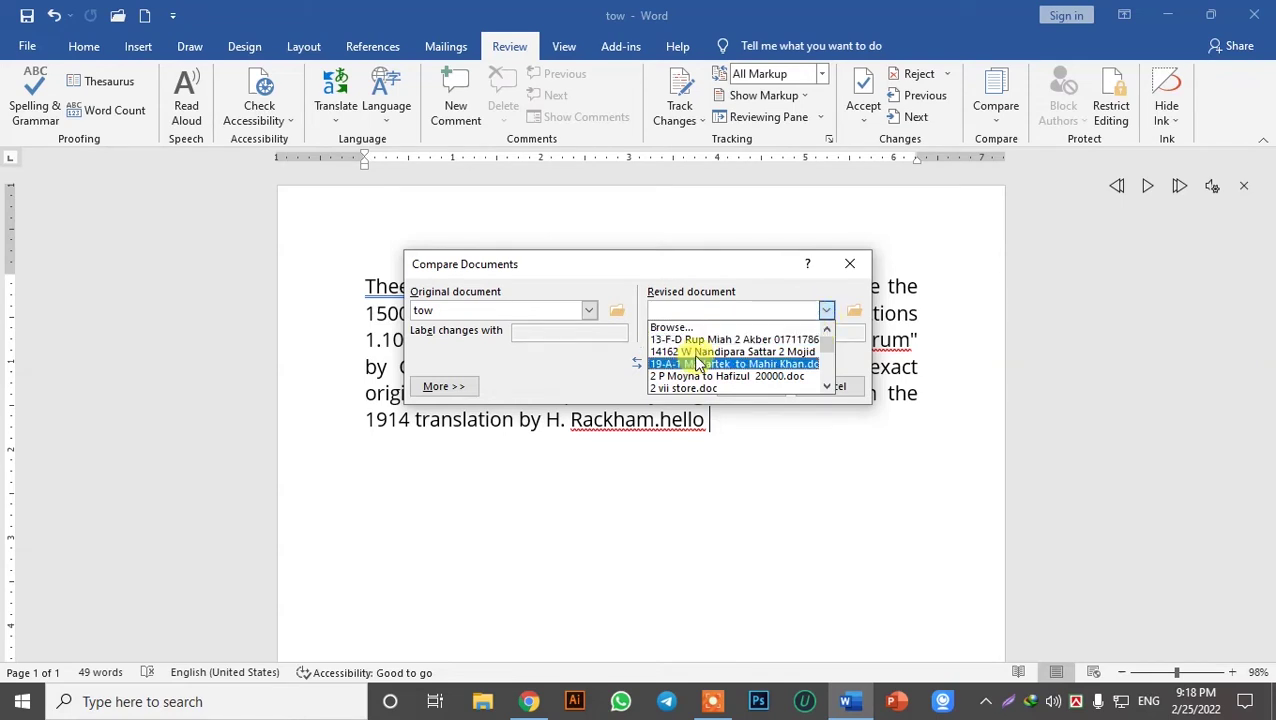
click(712, 278)
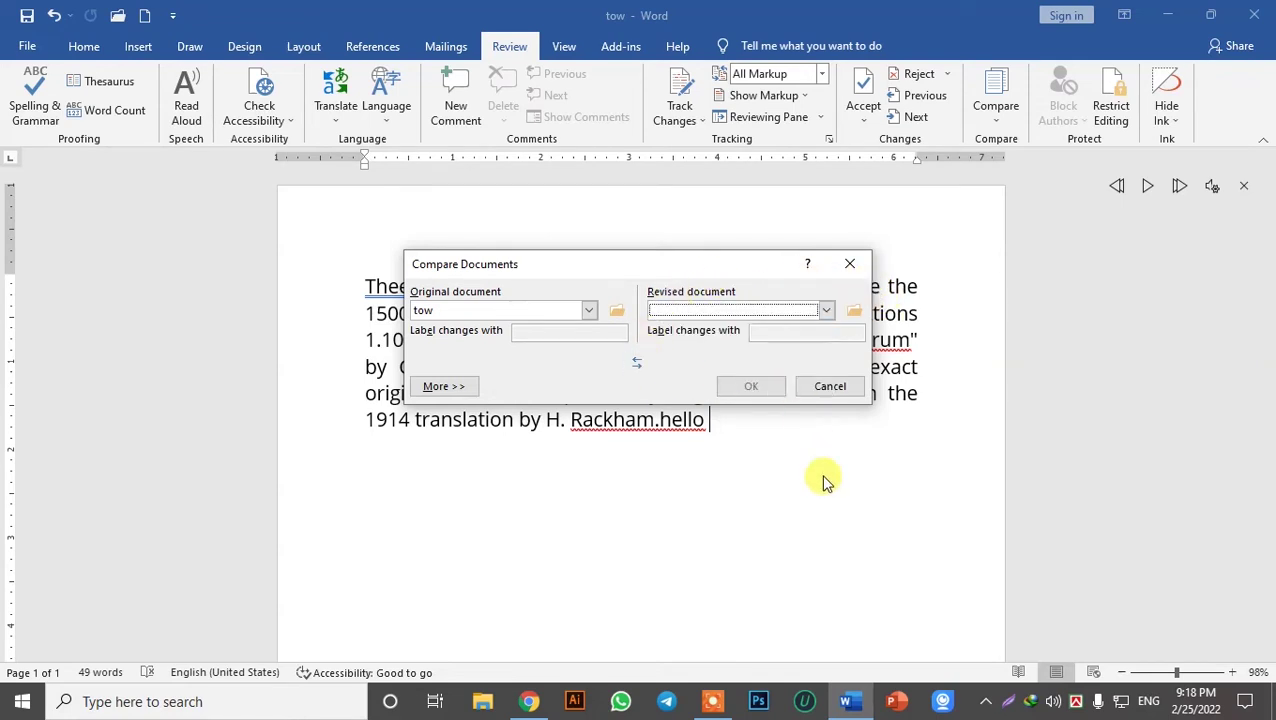
click(826, 312)
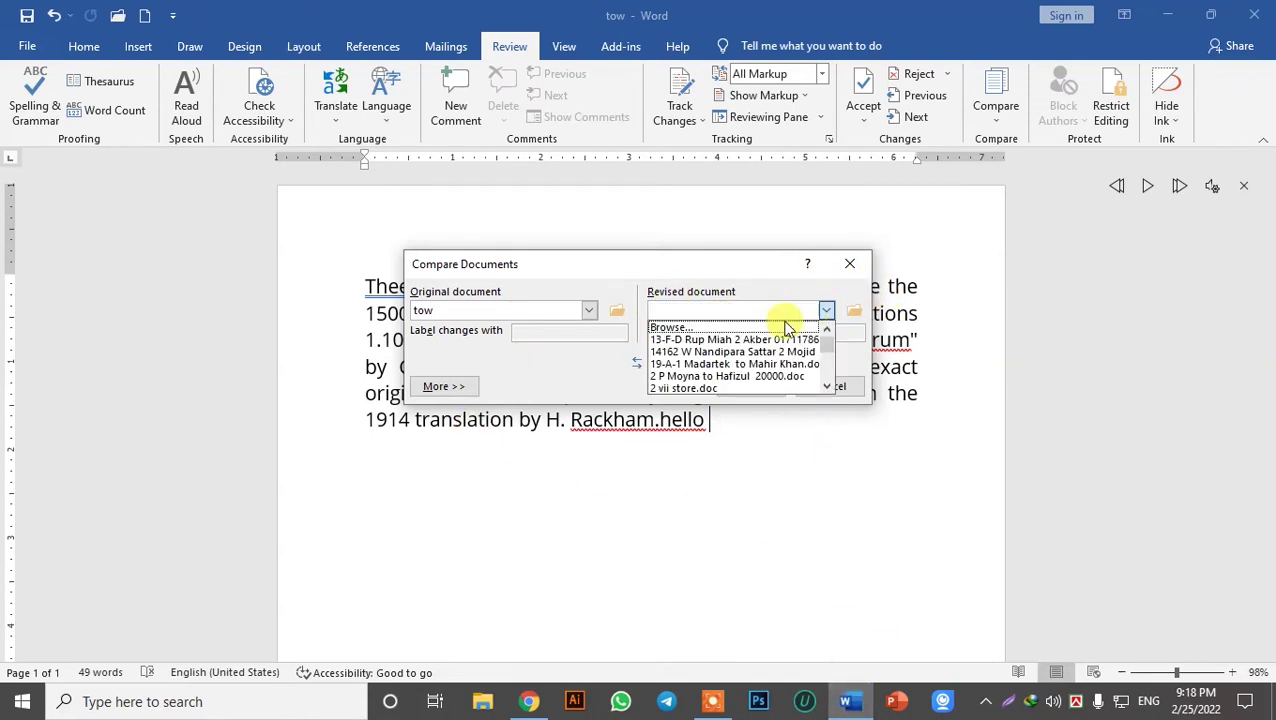
click(729, 265)
click(826, 386)
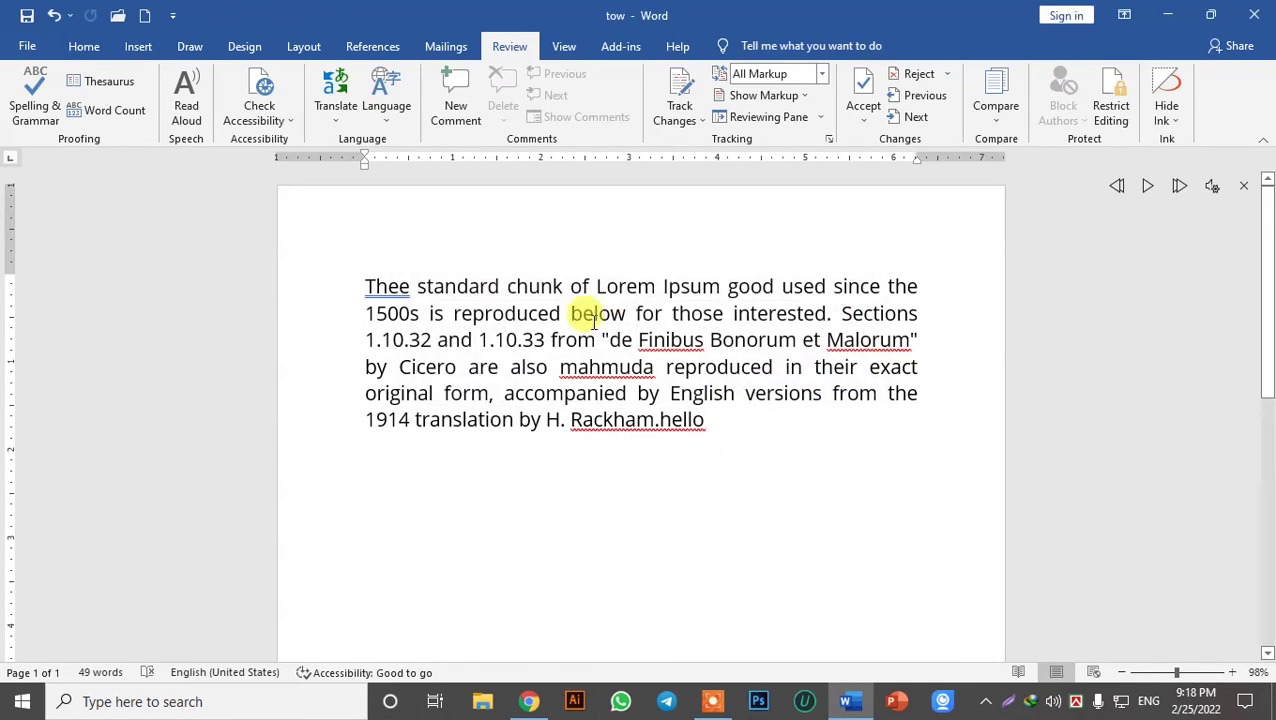
Save a copy of the document to the Desktop as "tow 02" and append "022ddd" after "hello"
click(22, 46)
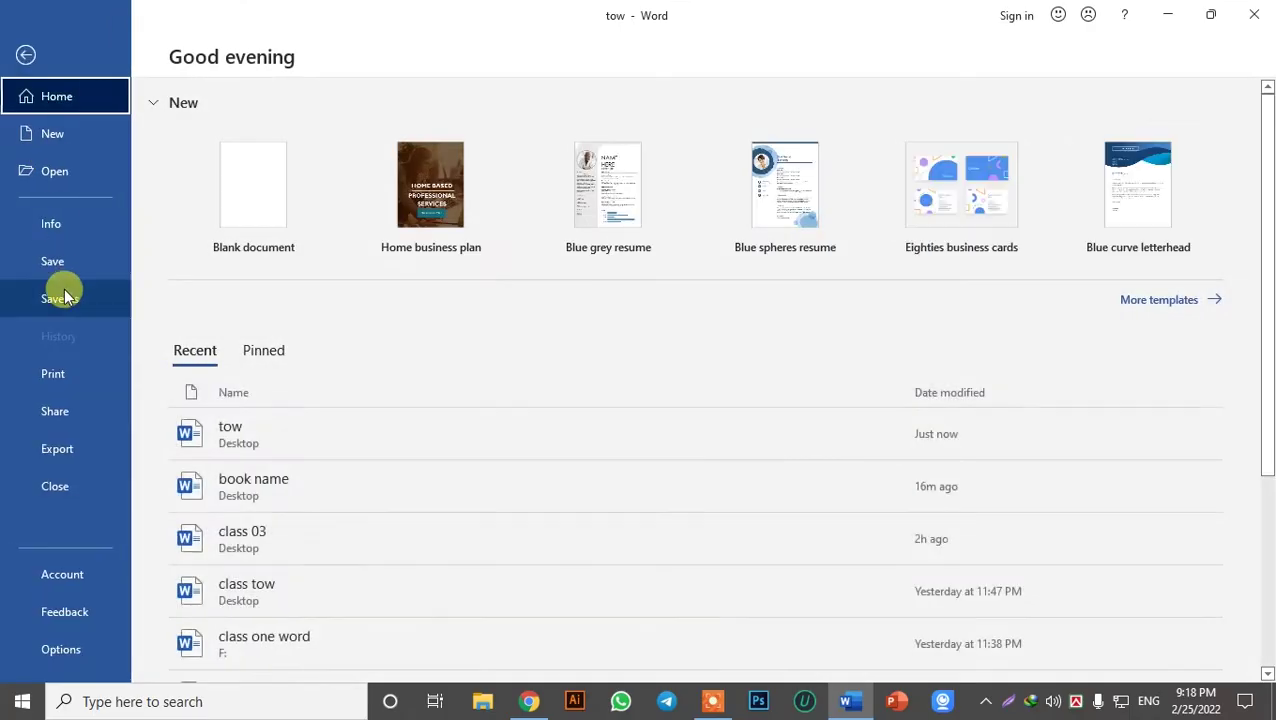
click(60, 300)
click(251, 316)
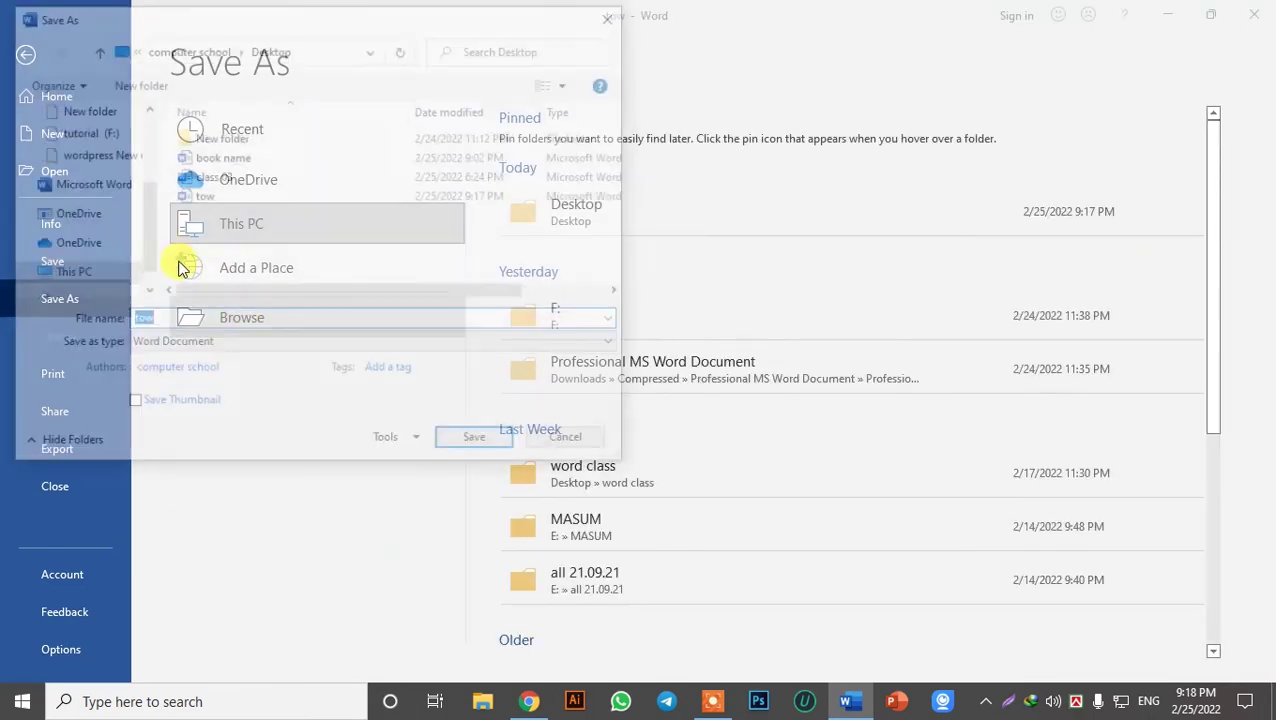
scroll(70, 160, up, 1)
click(75, 147)
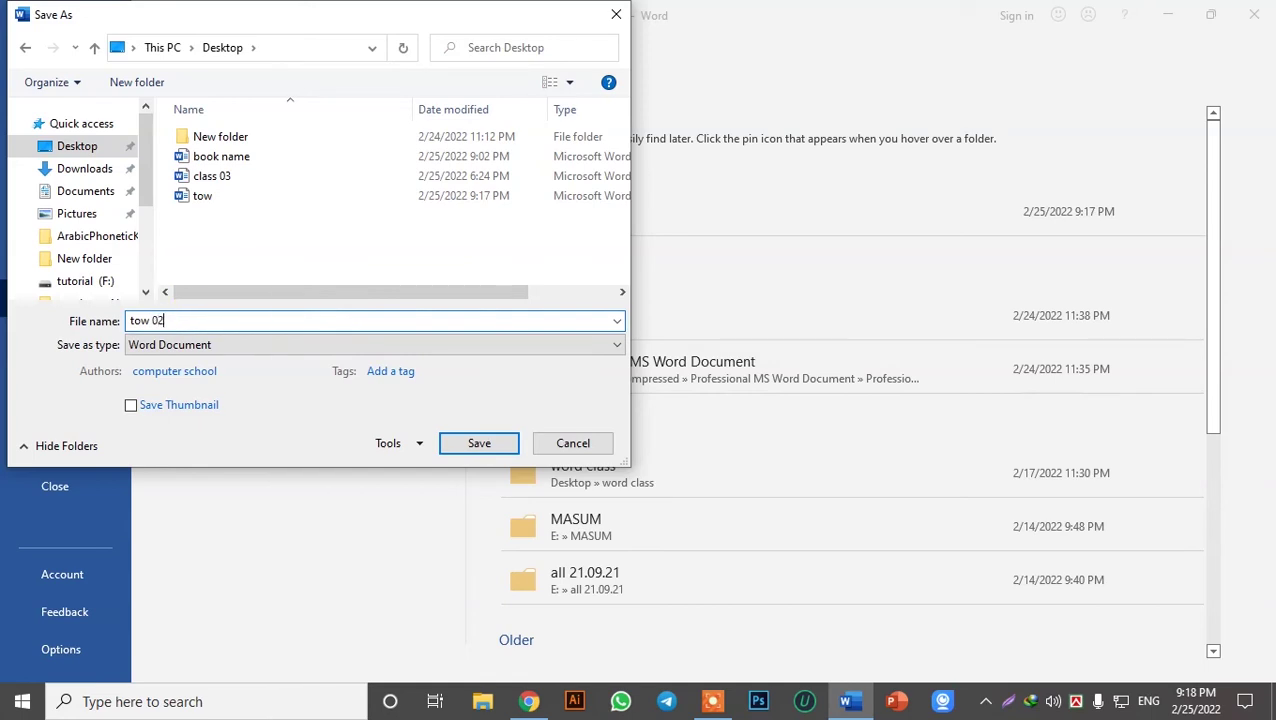
click(478, 446)
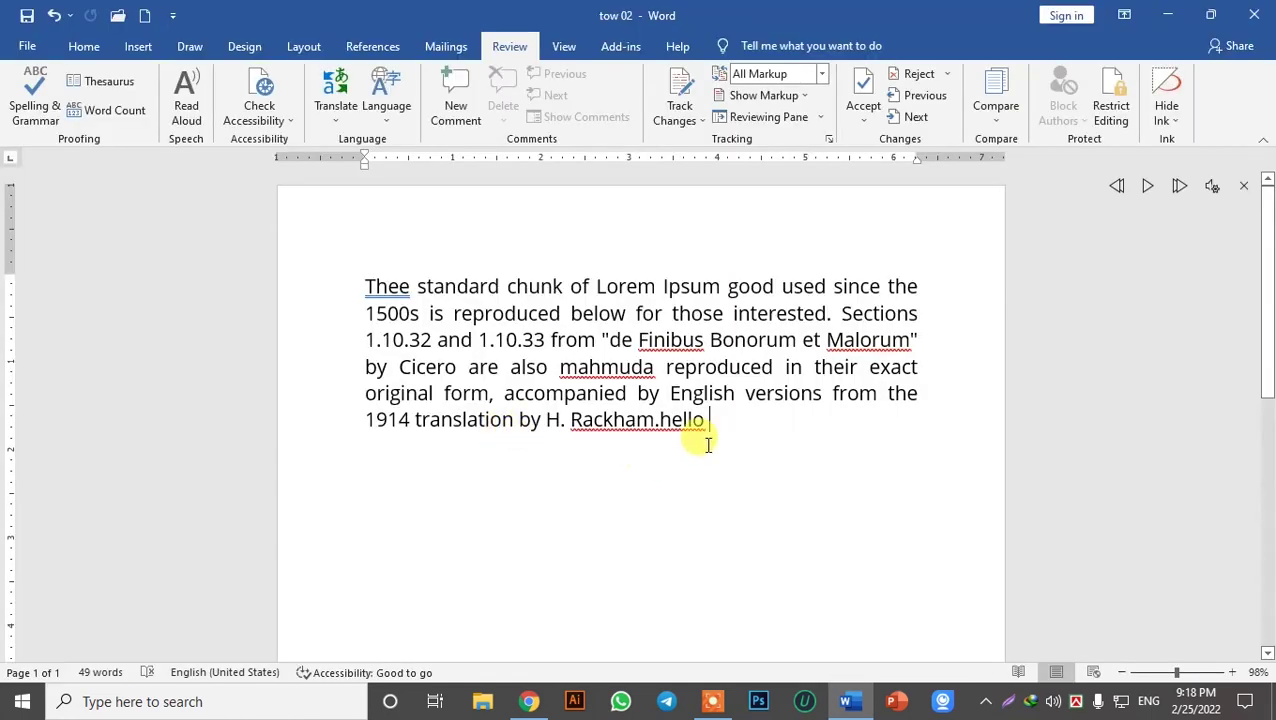
text(022dd)
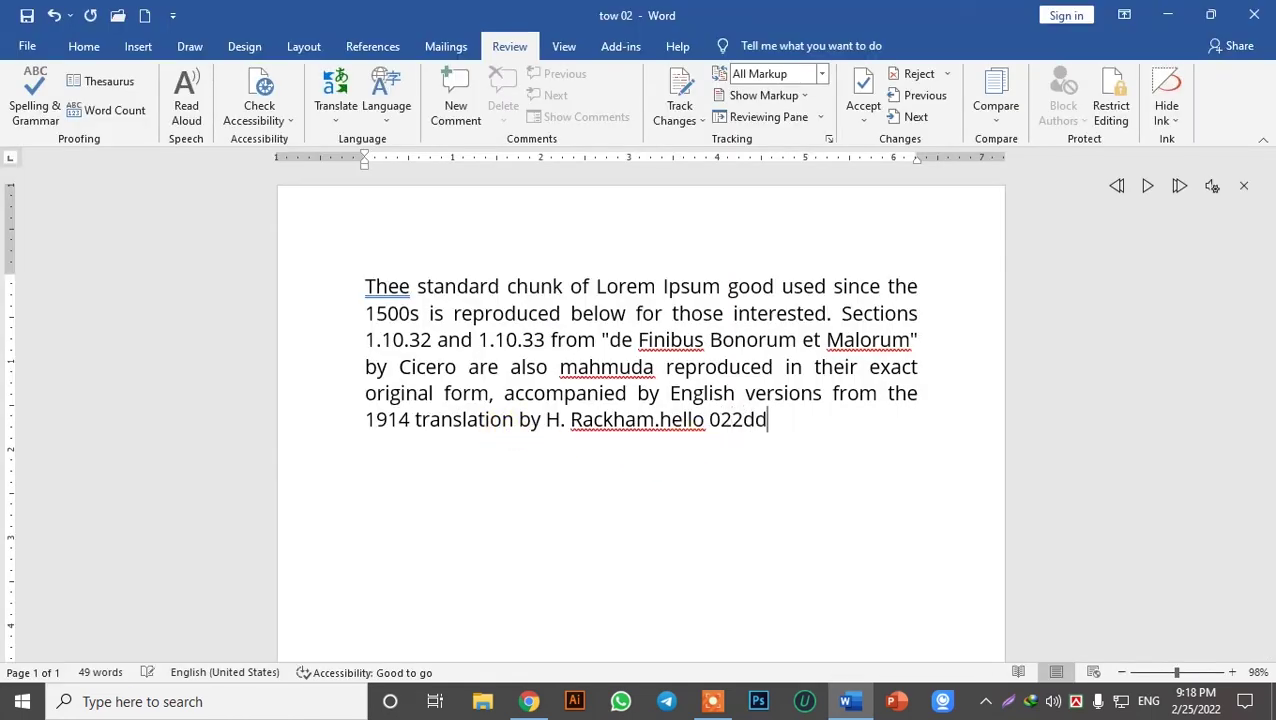
Start a comparison of two document versions with "tow" from the Desktop as the original document
click(993, 95)
click(1024, 160)
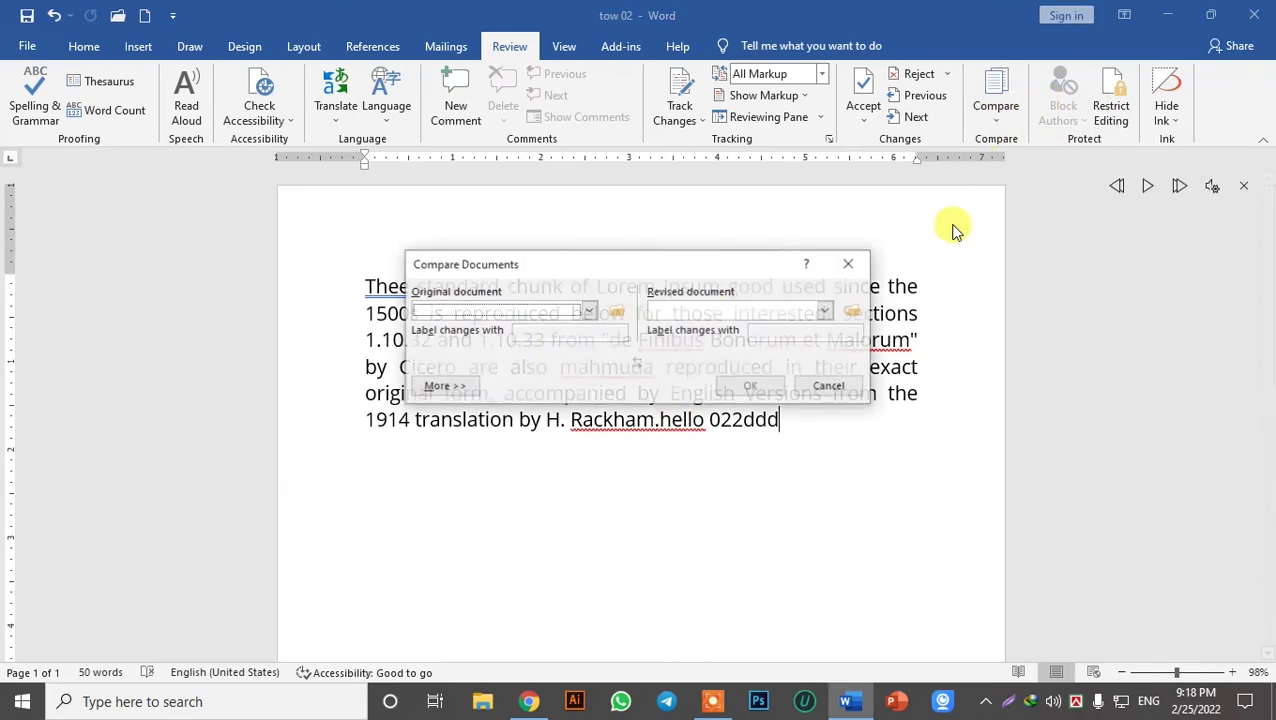
click(590, 310)
click(617, 311)
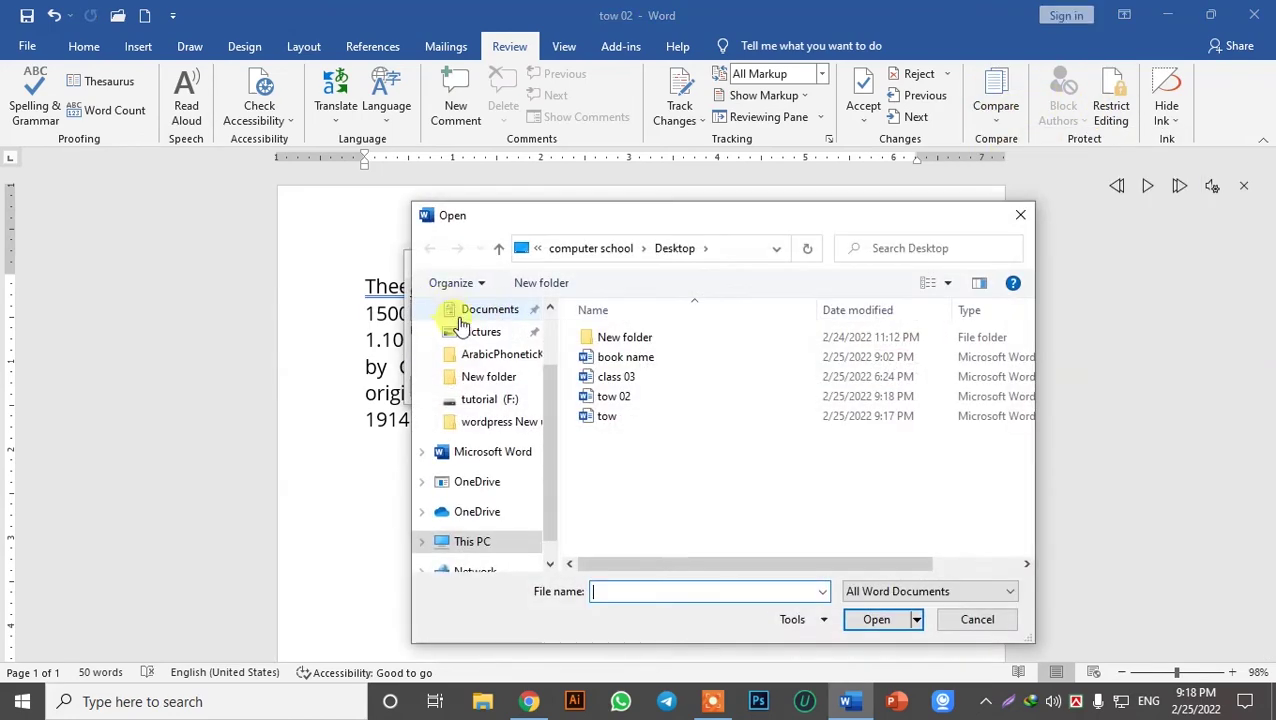
click(607, 416)
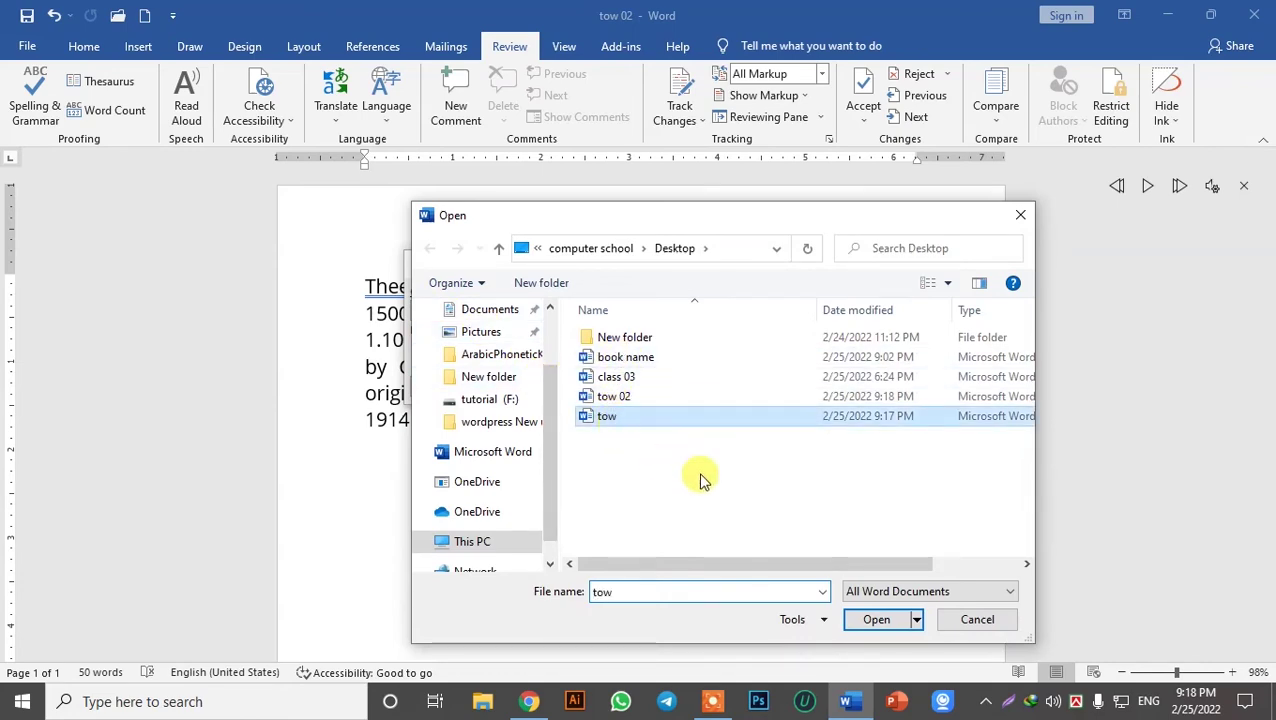
click(870, 620)
Choose "tow 02" from the Desktop as the revised document and run the comparison
click(848, 317)
click(646, 398)
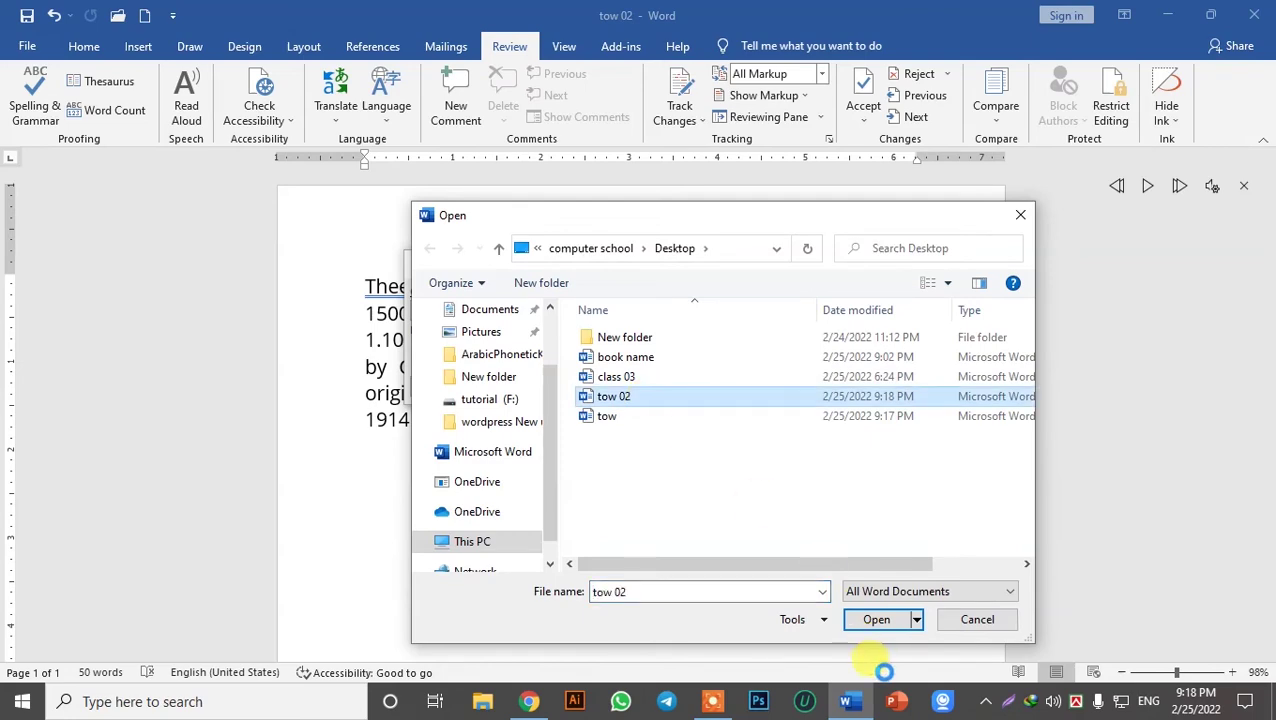
click(876, 619)
click(760, 388)
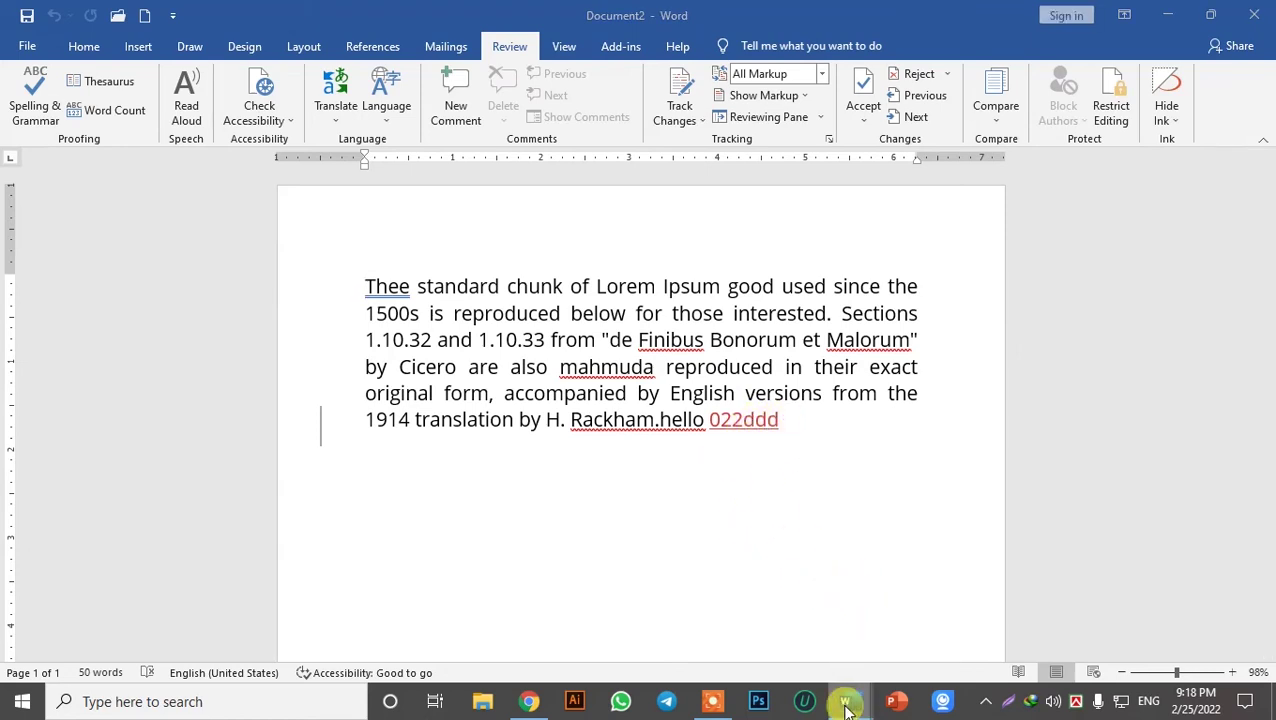
View the comparison result side by side with "tow 02", then close "tow 02" and maximize the result
click(1211, 15)
drag(838, 120, 0, 110)
click(951, 150)
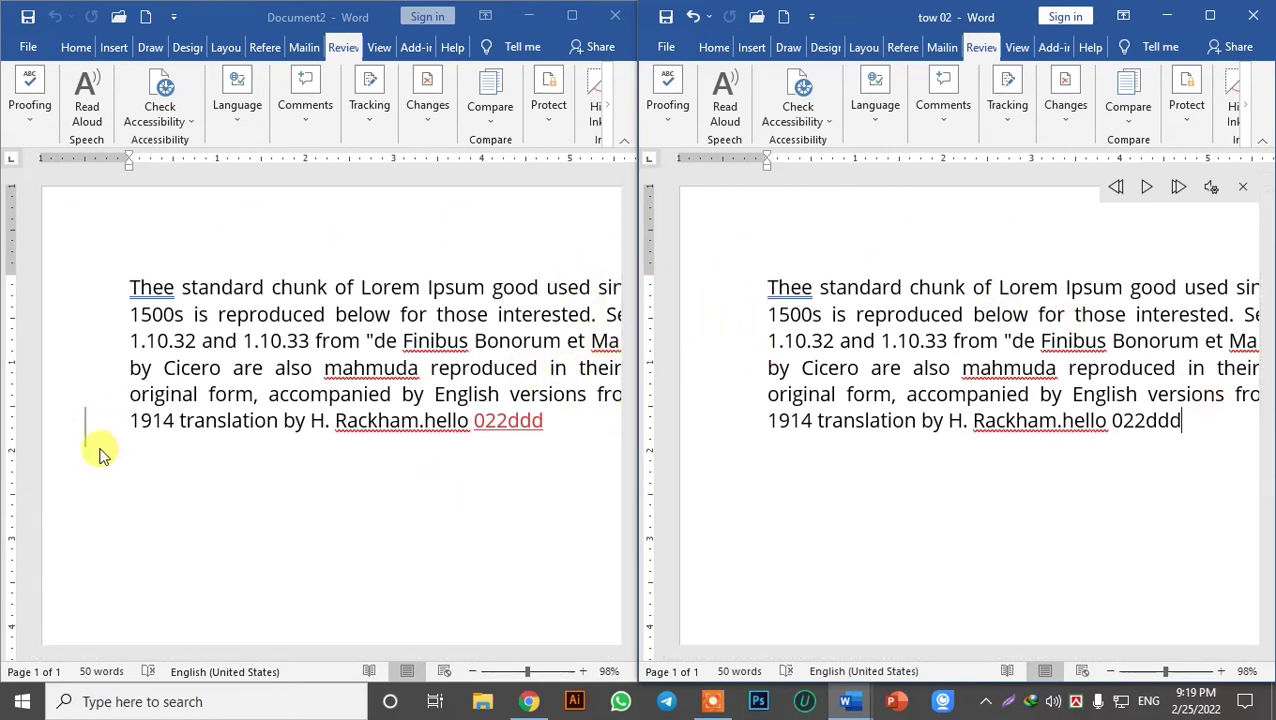
click(1256, 22)
click(571, 17)
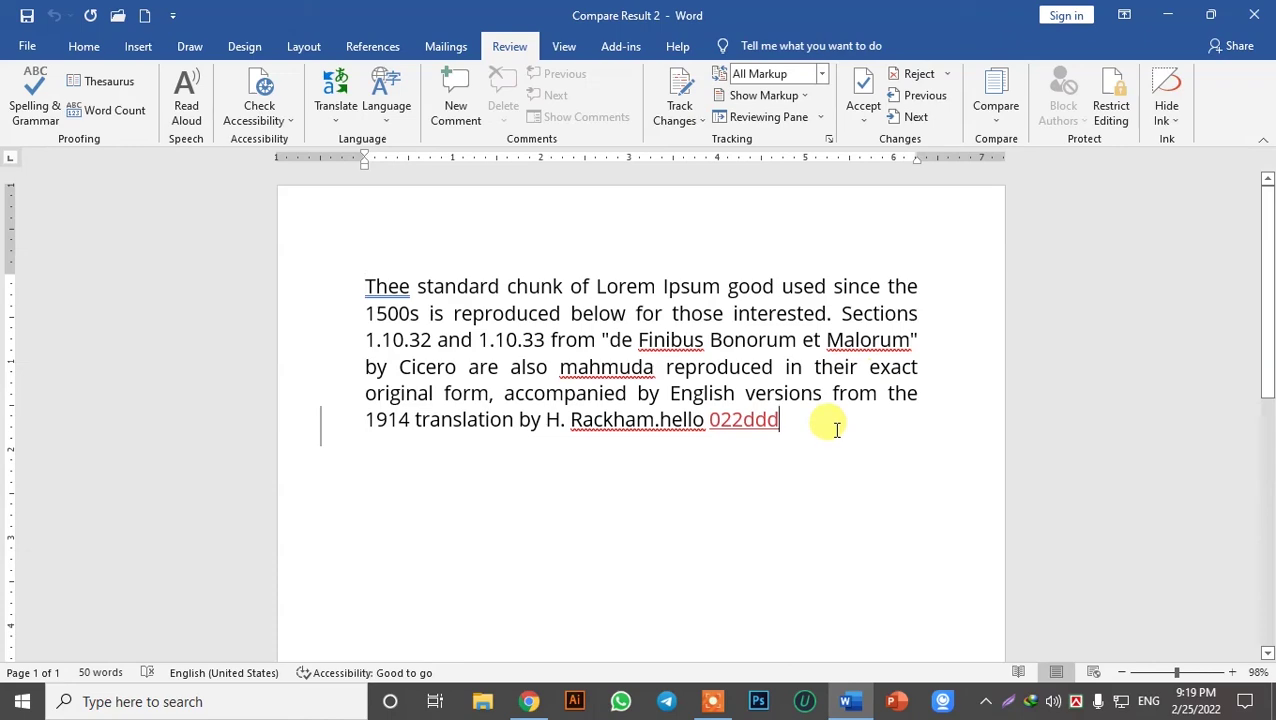
Save the comparison result as a Word document under the suggested file name
key(ctrl+s)
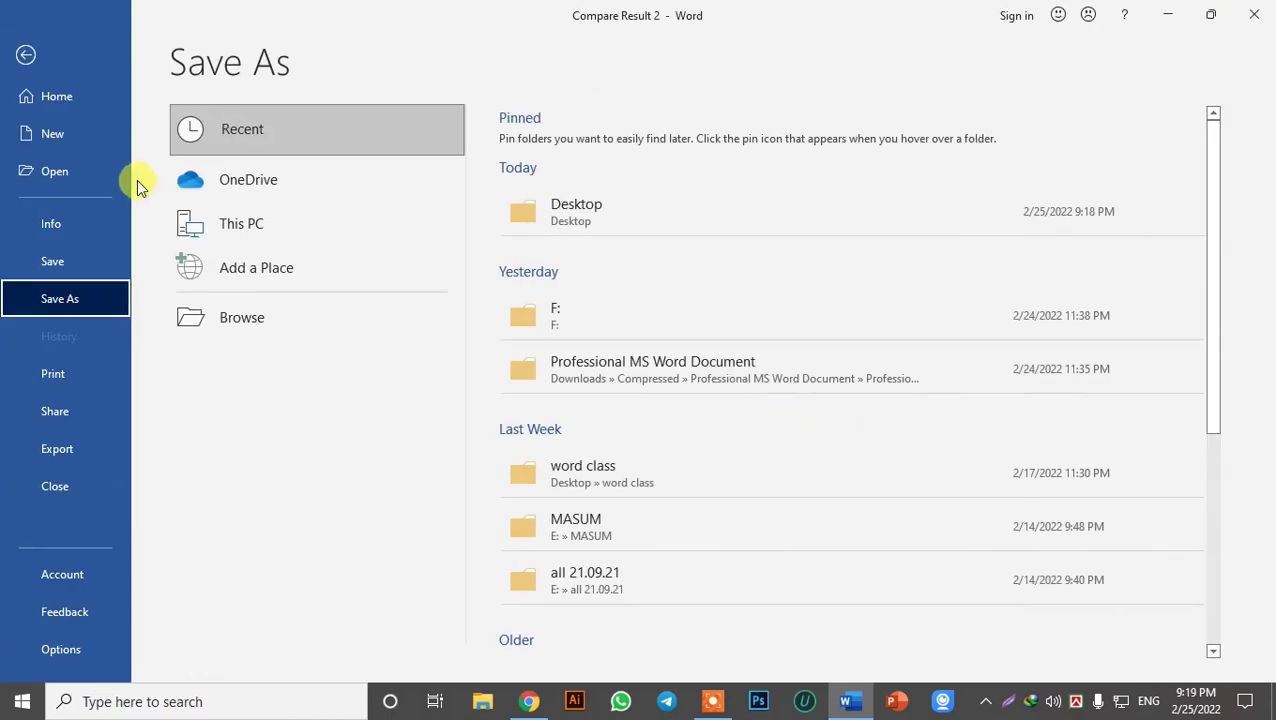
click(325, 320)
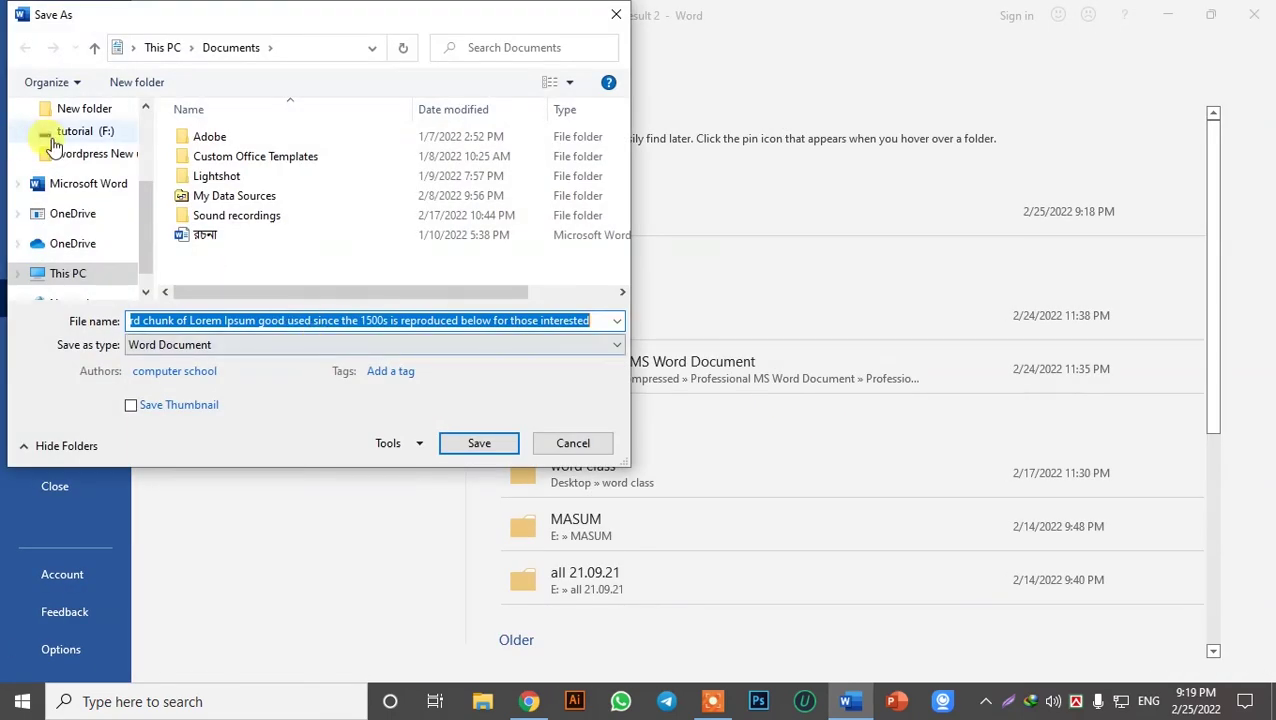
scroll(57, 134, up, 2)
click(478, 443)
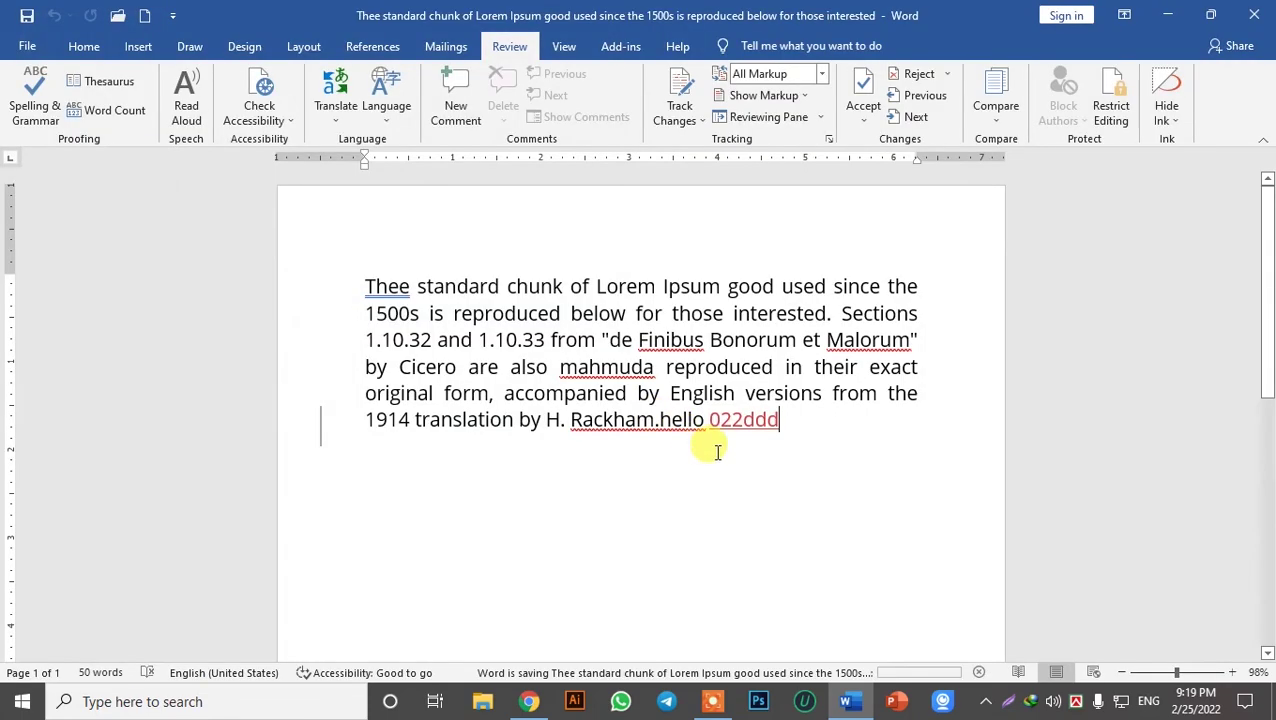